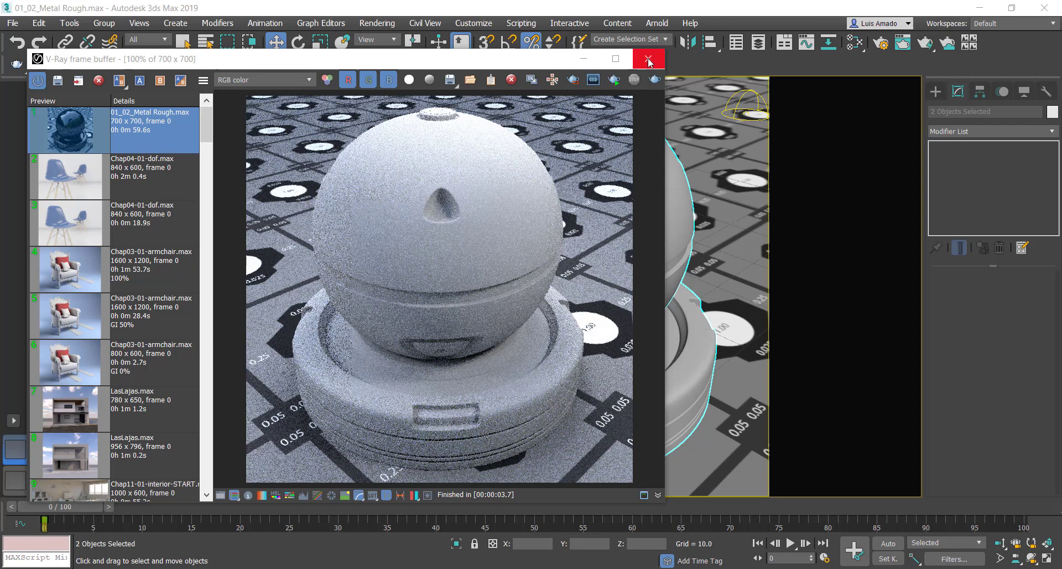
Step: Close the V-Ray frame buffer window
left_click(649, 59)
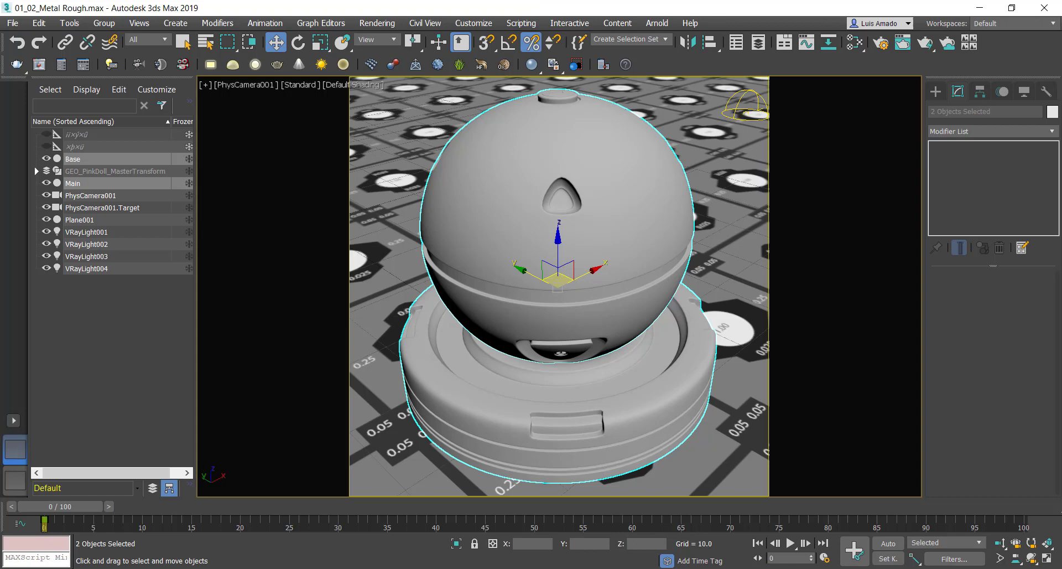
mouse_move(725, 566)
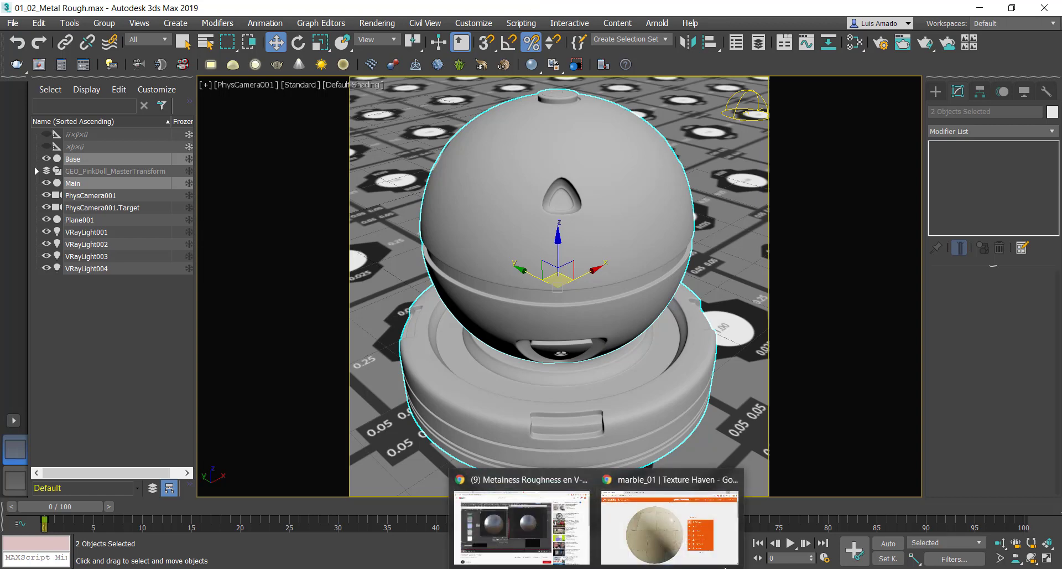
Step: In Chrome, read the 'Understanding metalness' article down to its PBR and Substance Designer section
left_click(673, 523)
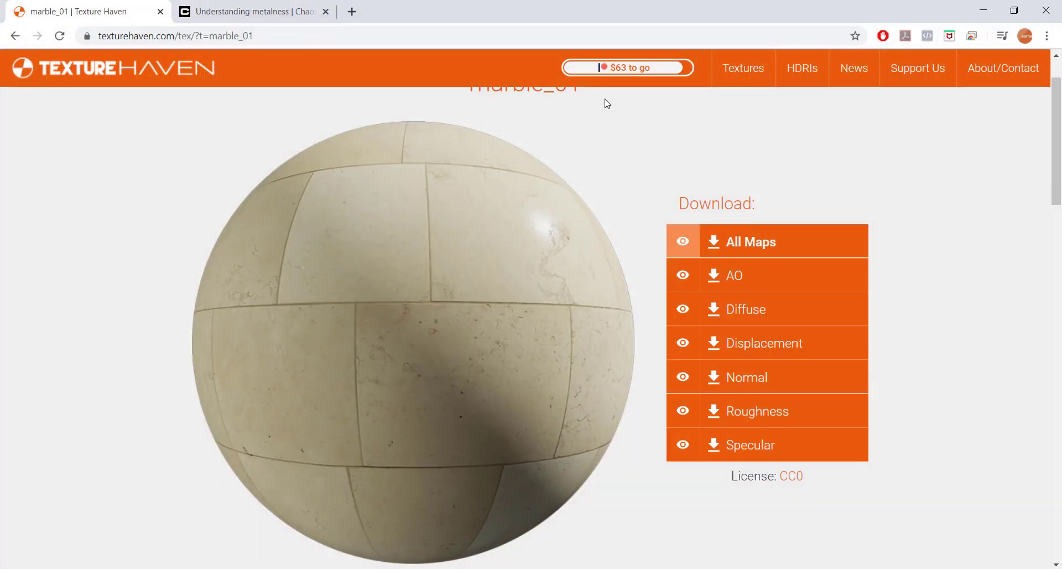
left_click(265, 11)
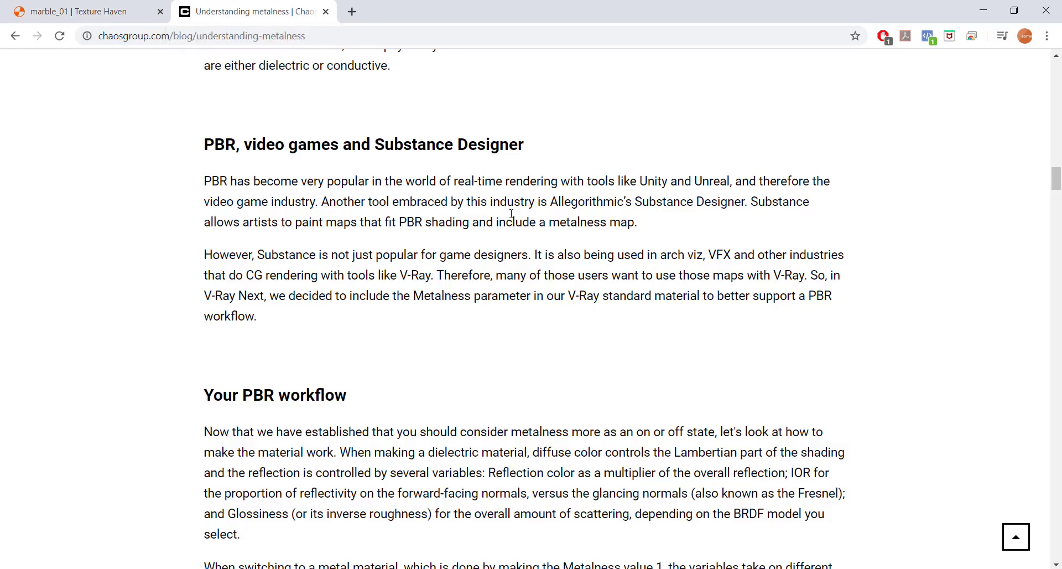
scroll(511, 213, "up", 8)
scroll(633, 224, "up", 8)
scroll(164, 279, "up", 8)
scroll(160, 267, "up", 8)
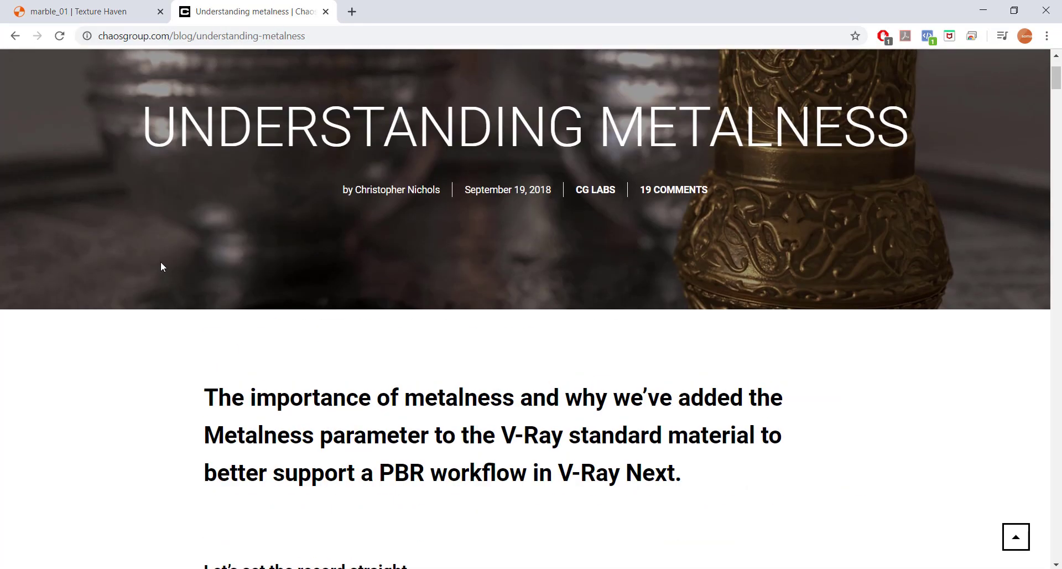
scroll(162, 261, "down", 1)
scroll(164, 261, "up", 4)
scroll(162, 257, "down", 4)
scroll(158, 252, "down", 4)
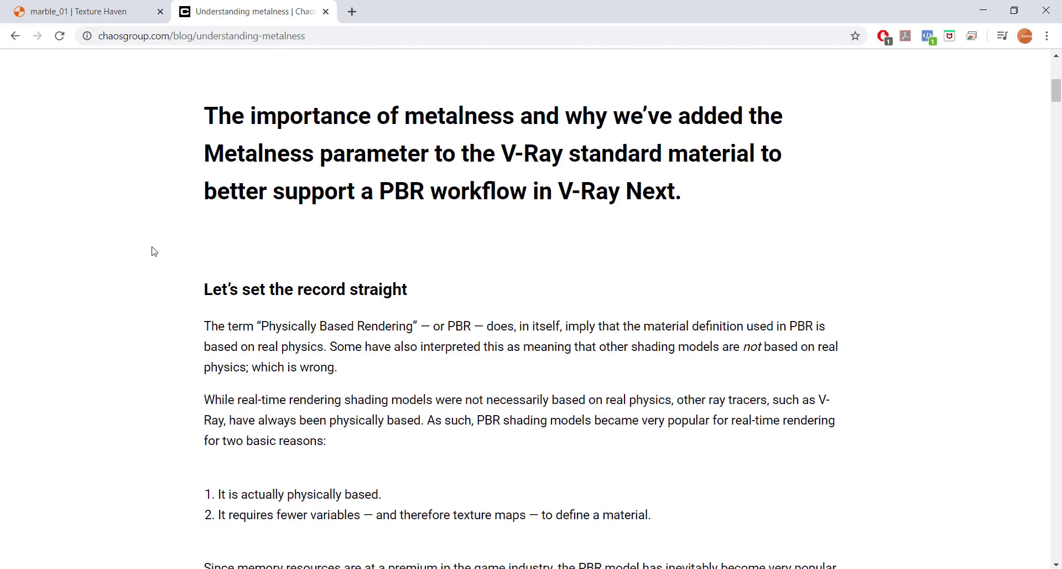
scroll(346, 95, "down", 2)
scroll(509, 164, "up", 2)
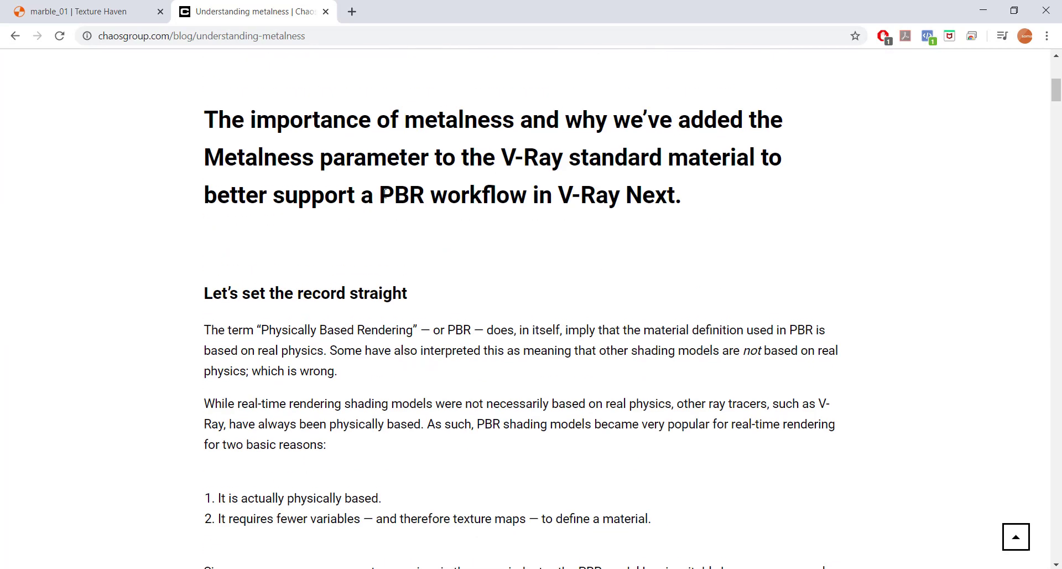
scroll(382, 199, "up", 5)
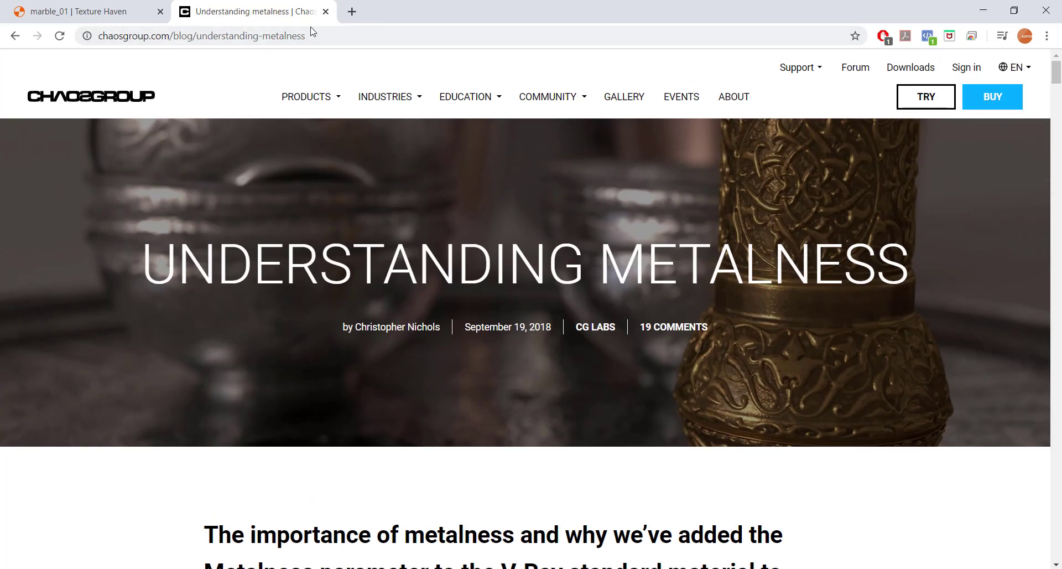
scroll(268, 179, "down", 2)
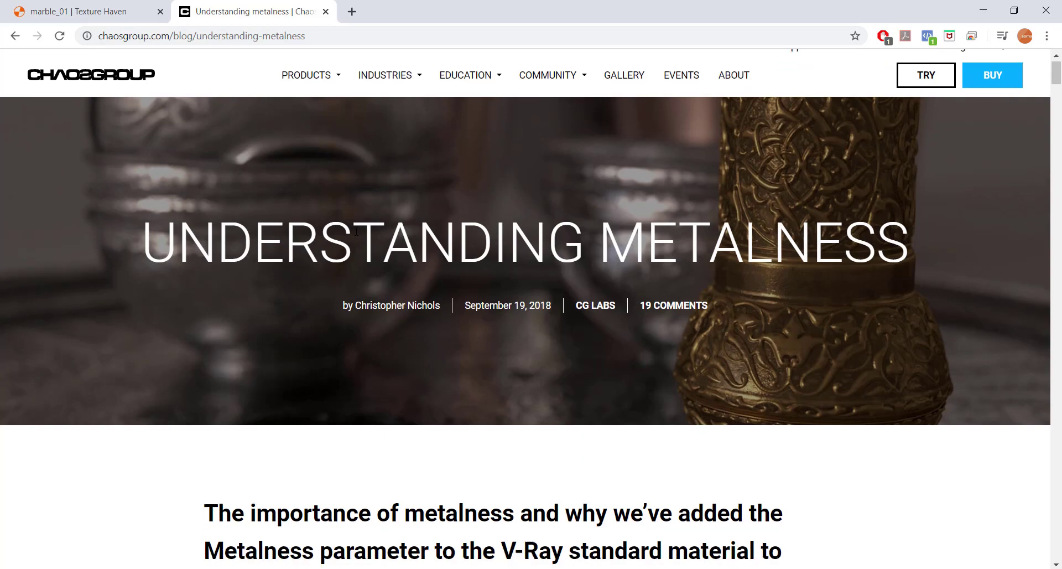
scroll(150, 282, "down", 5)
scroll(115, 263, "down", 10)
scroll(115, 264, "down", 3)
scroll(112, 255, "down", 5)
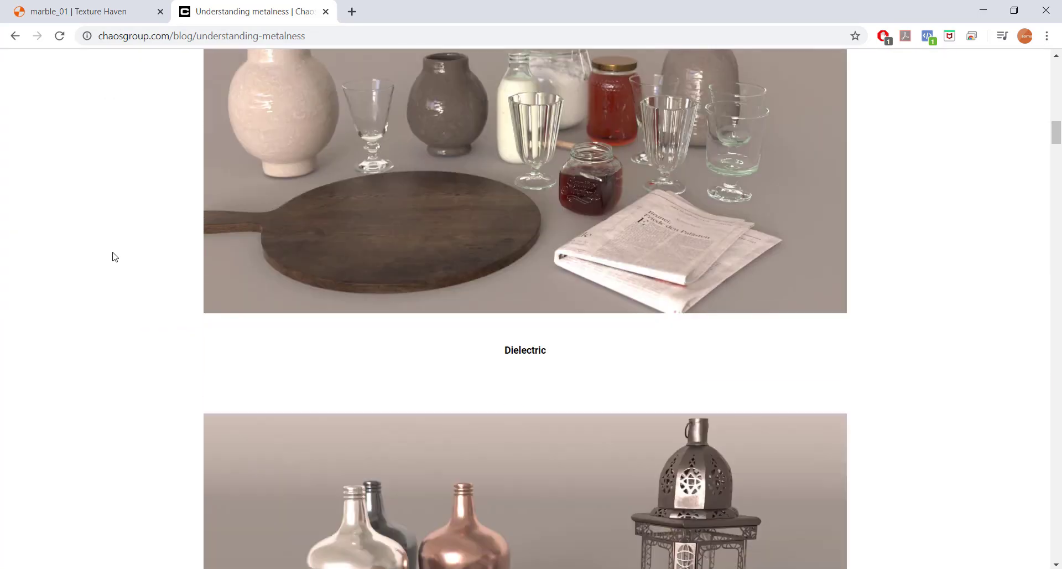
scroll(112, 255, "up", 10)
scroll(113, 256, "up", 15)
scroll(114, 255, "down", 7)
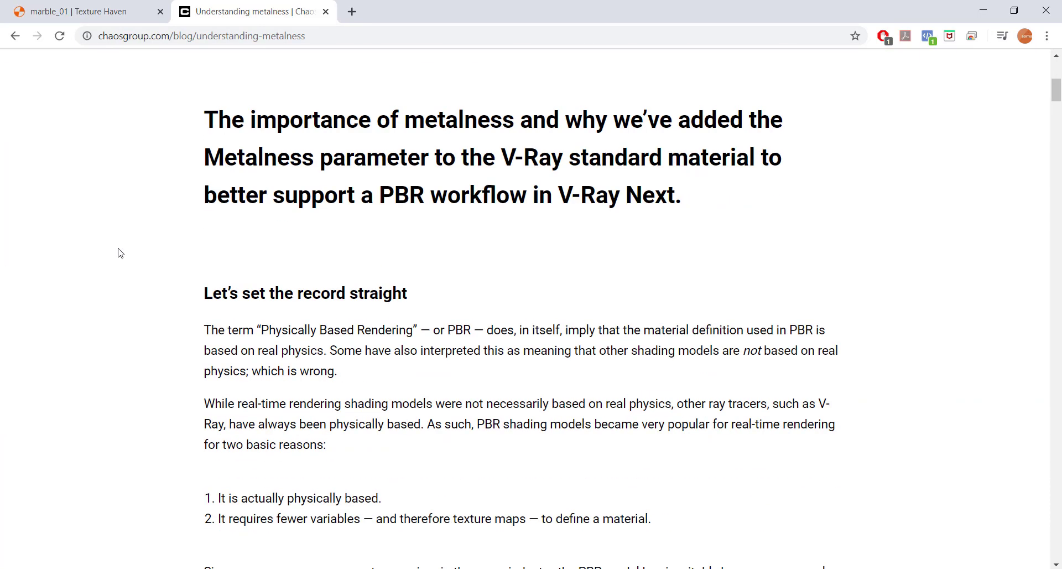
scroll(115, 255, "down", 4)
scroll(116, 256, "down", 3)
scroll(116, 256, "down", 2)
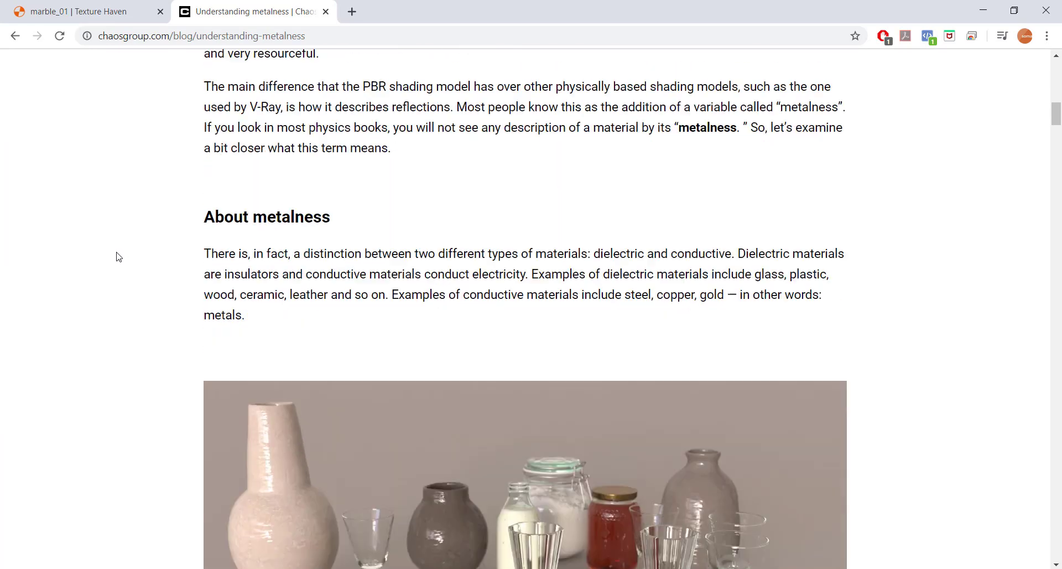
scroll(116, 255, "down", 10)
scroll(119, 252, "down", 8)
scroll(120, 252, "down", 6)
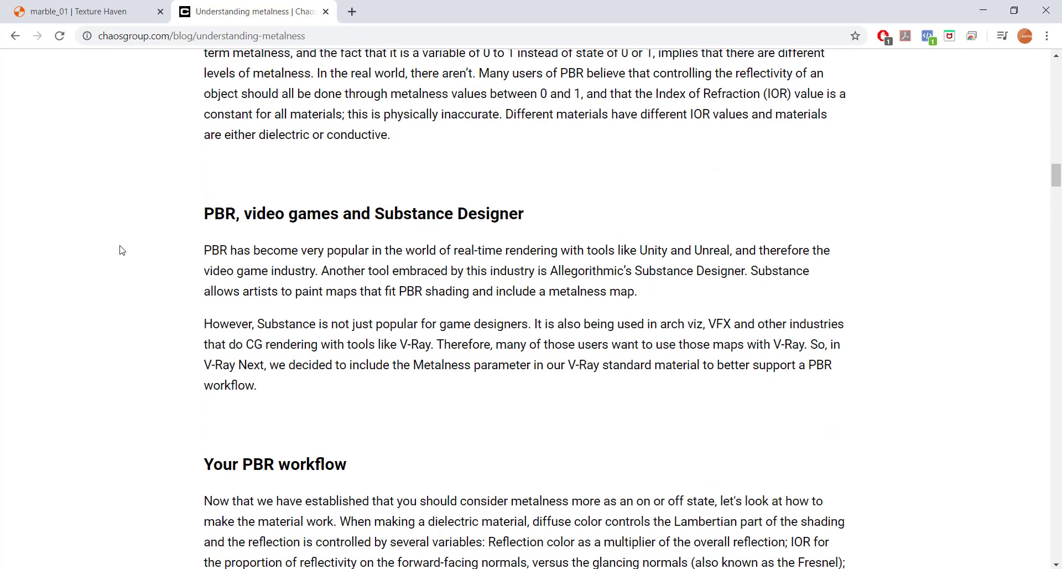
scroll(122, 250, "down", 1)
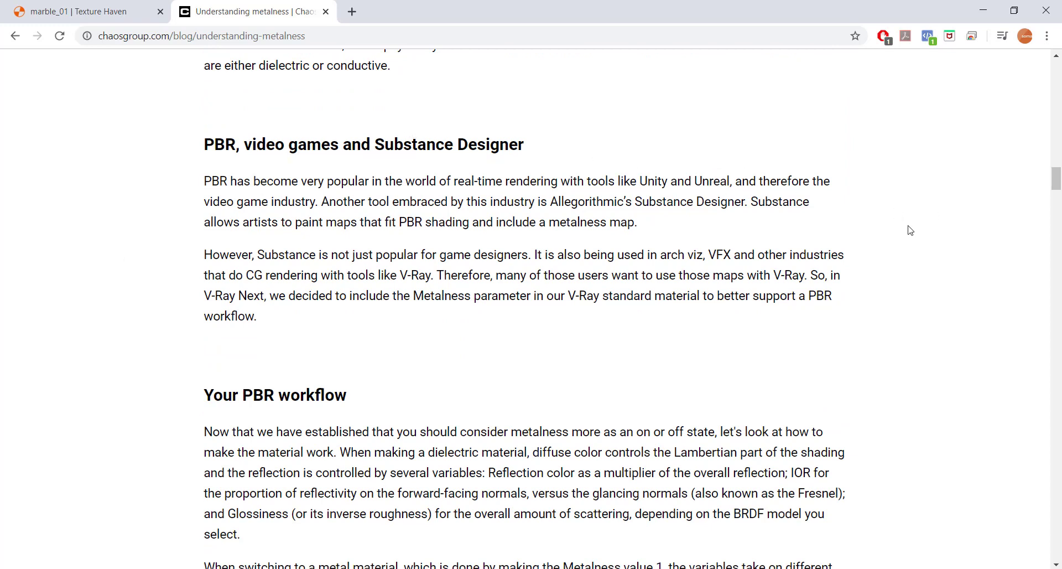
scroll(944, 231, "down", 1)
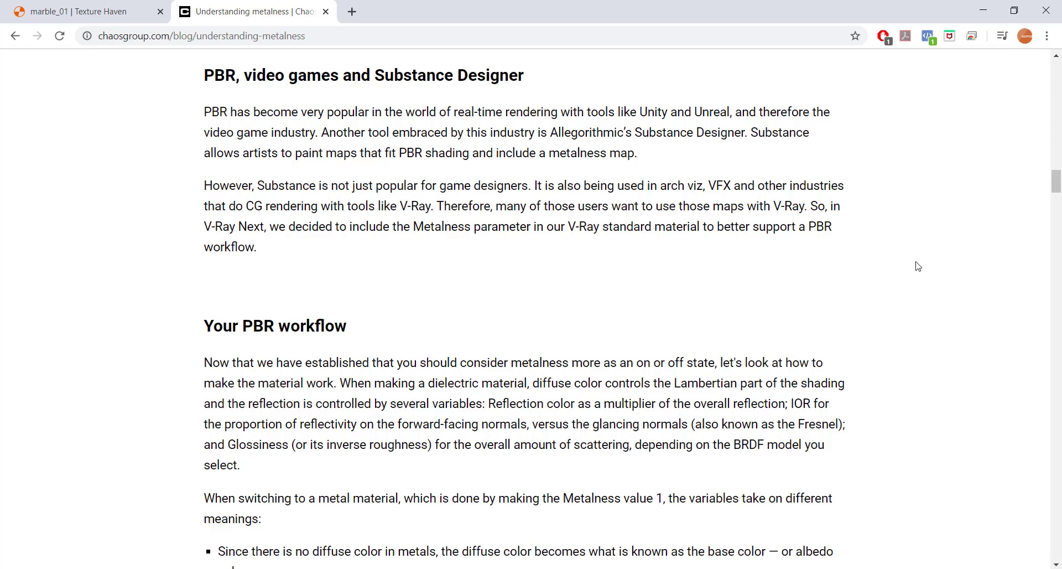
Step: Read through the article's metal examples and IOR table, then return to the marble_01 Texture Haven page
scroll(918, 266, "down", 2)
scroll(928, 266, "down", 8)
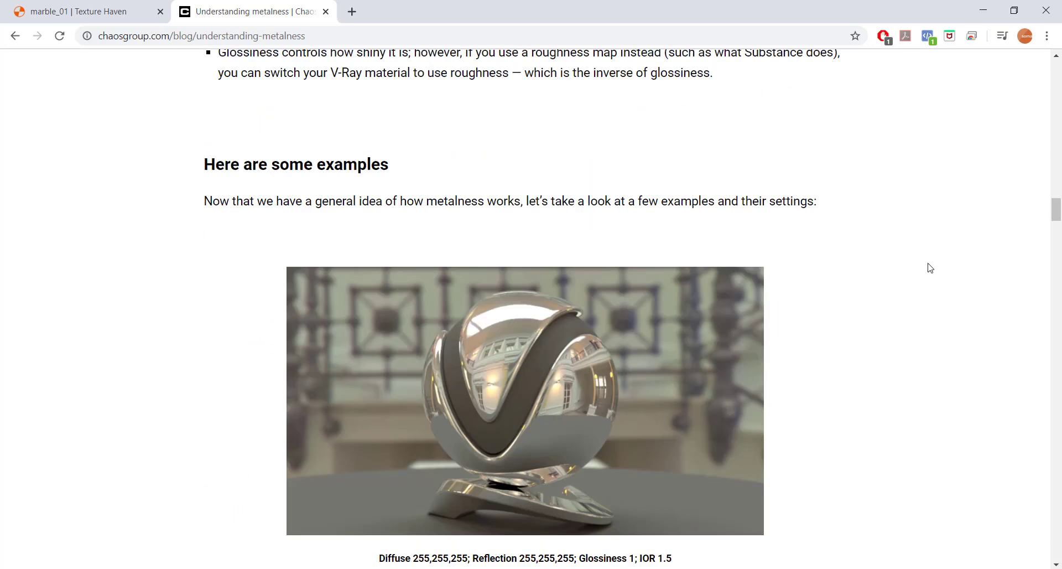
scroll(935, 265, "up", 1)
scroll(928, 260, "down", 2)
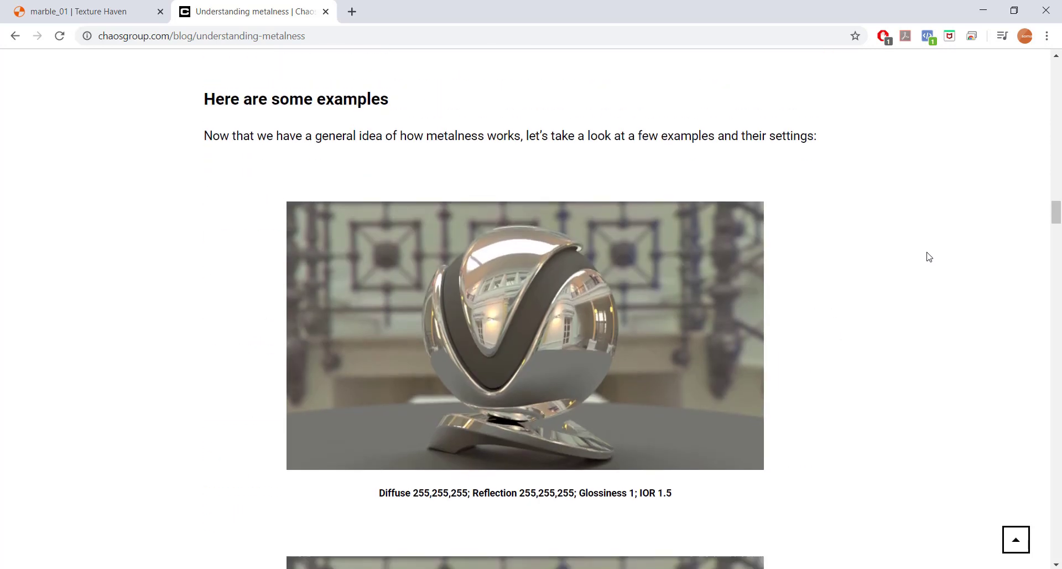
scroll(929, 257, "down", 1)
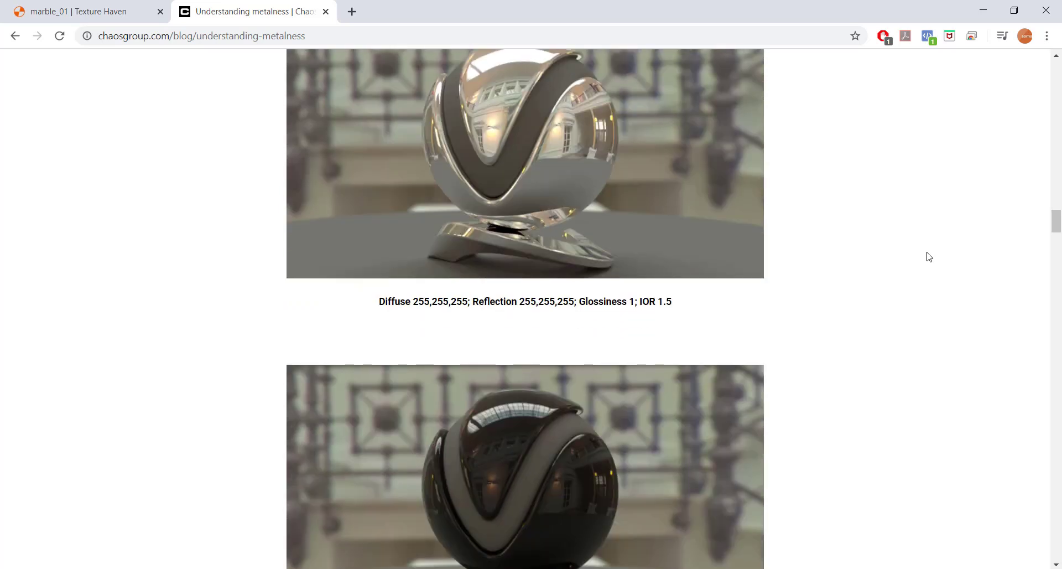
scroll(929, 257, "down", 3)
scroll(929, 257, "down", 3)
scroll(929, 257, "down", 5)
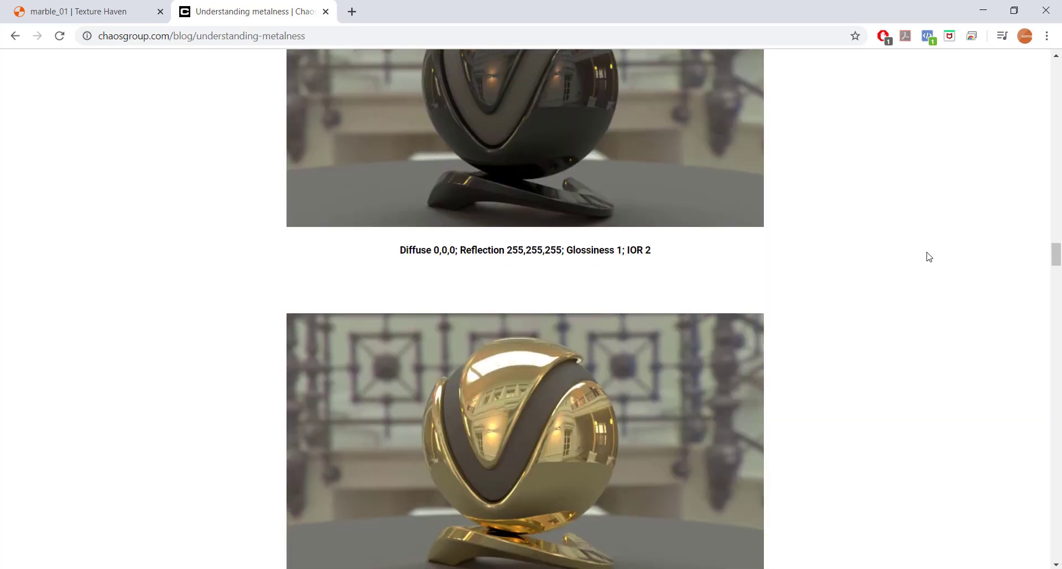
scroll(929, 257, "down", 4)
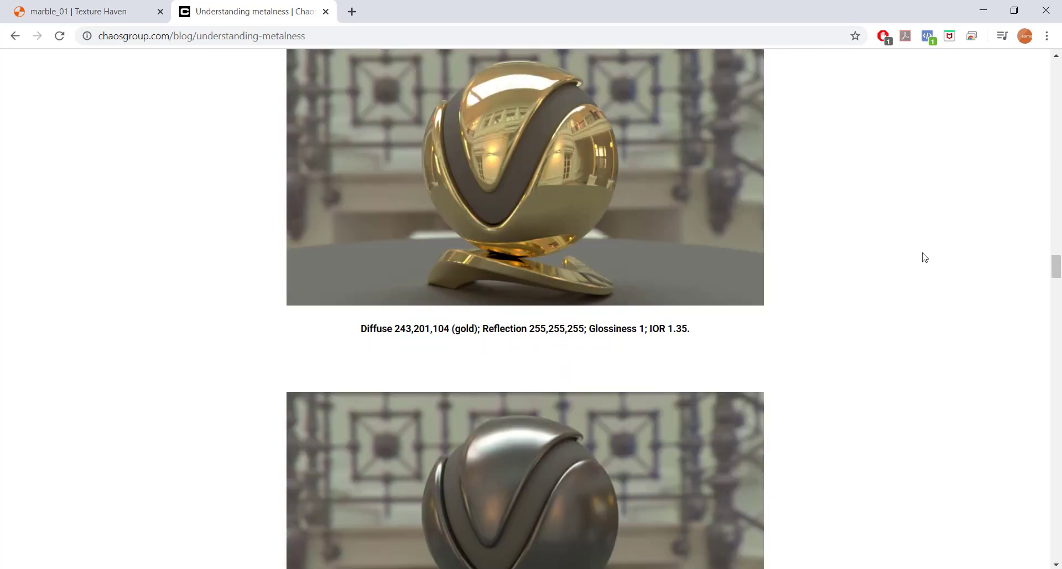
scroll(923, 257, "down", 6)
scroll(923, 256, "down", 6)
scroll(923, 257, "up", 5)
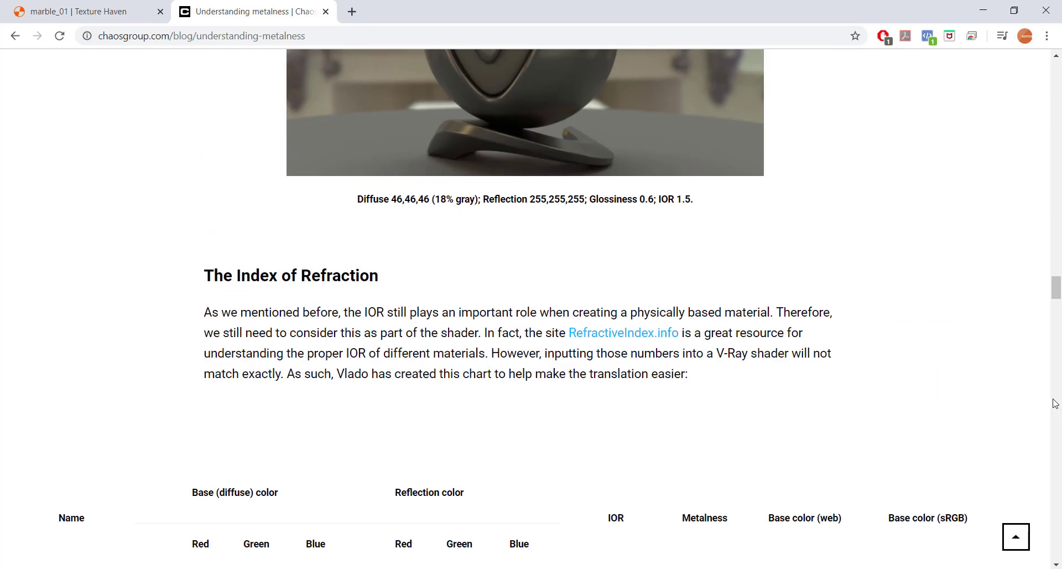
mouse_move(1057, 286)
left_mouse_down()
mouse_move(1057, 514)
mouse_move(1057, 72)
left_mouse_up()
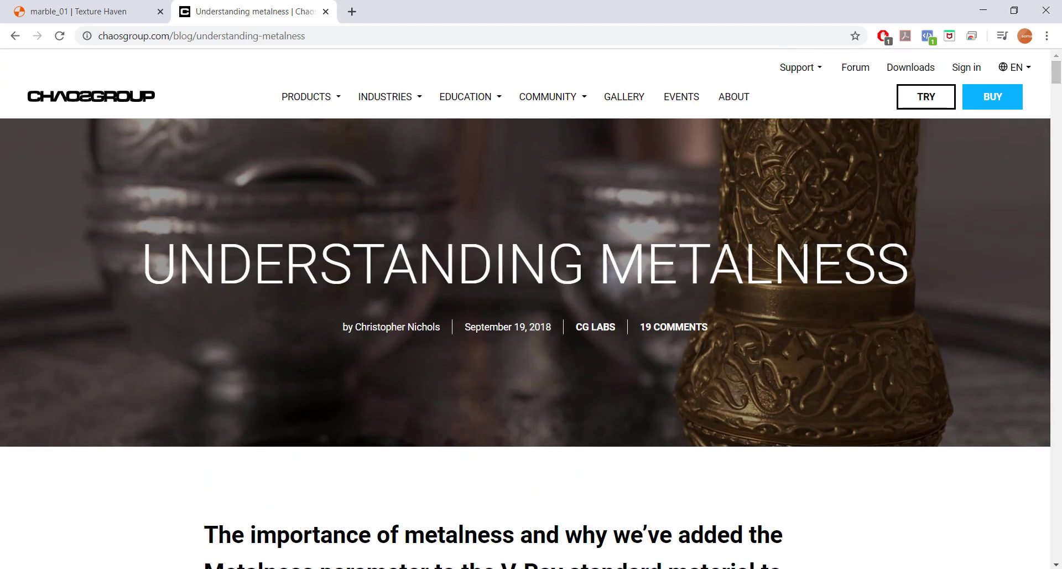
left_click(62, 12)
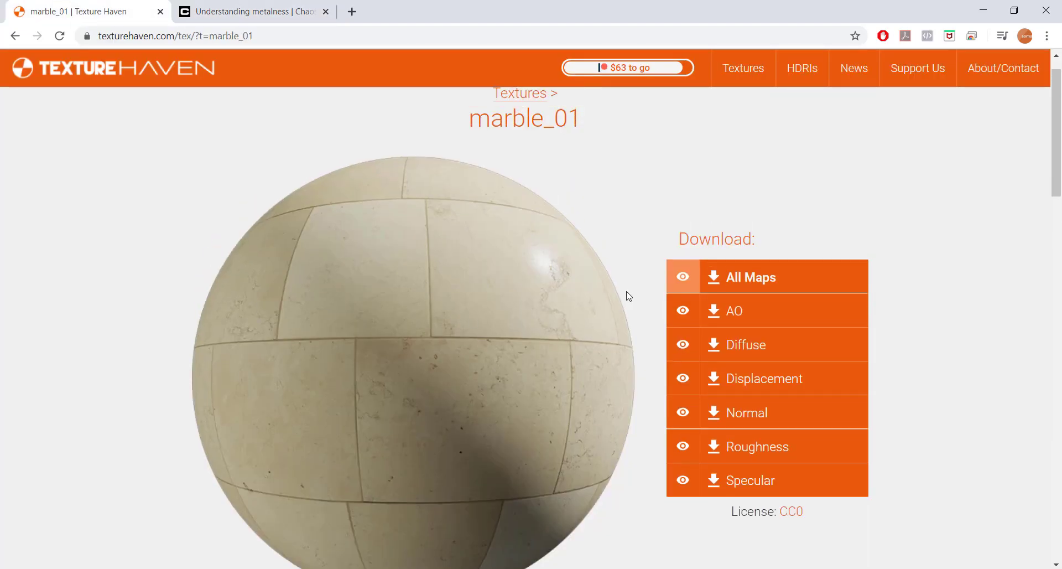
Step: Preview the grey Roughness map on the marble_01 Texture Haven page
scroll(685, 312, "down", 5)
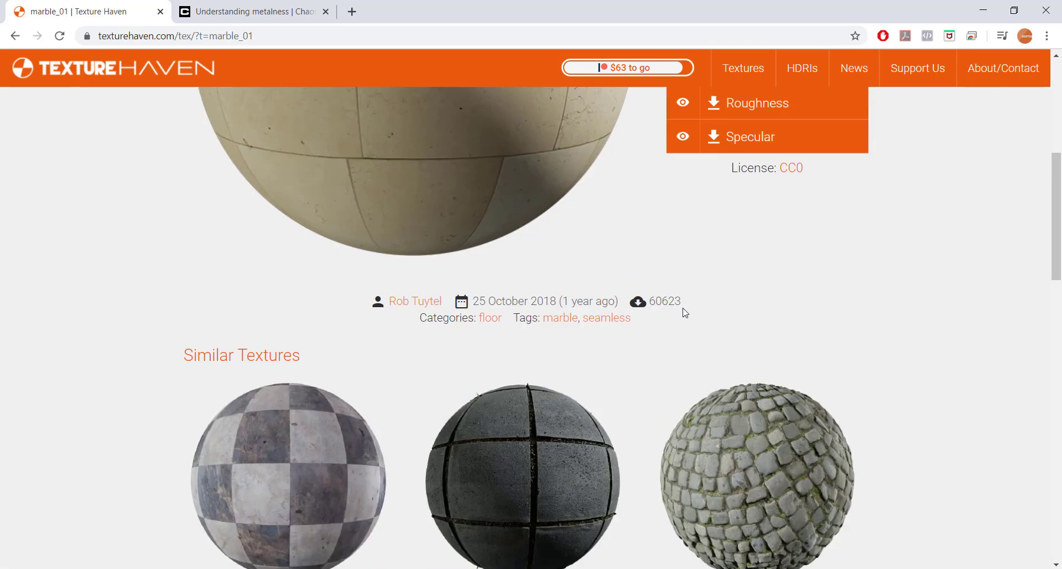
scroll(659, 324, "down", 8)
scroll(403, 327, "up", 9)
scroll(404, 316, "up", 6)
scroll(706, 250, "up", 1)
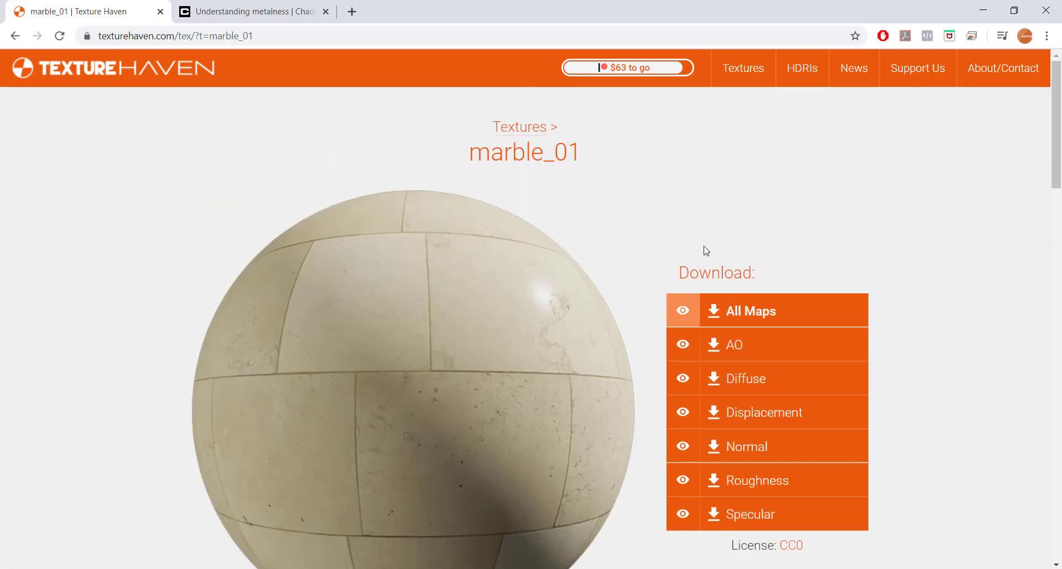
scroll(434, 194, "down", 1)
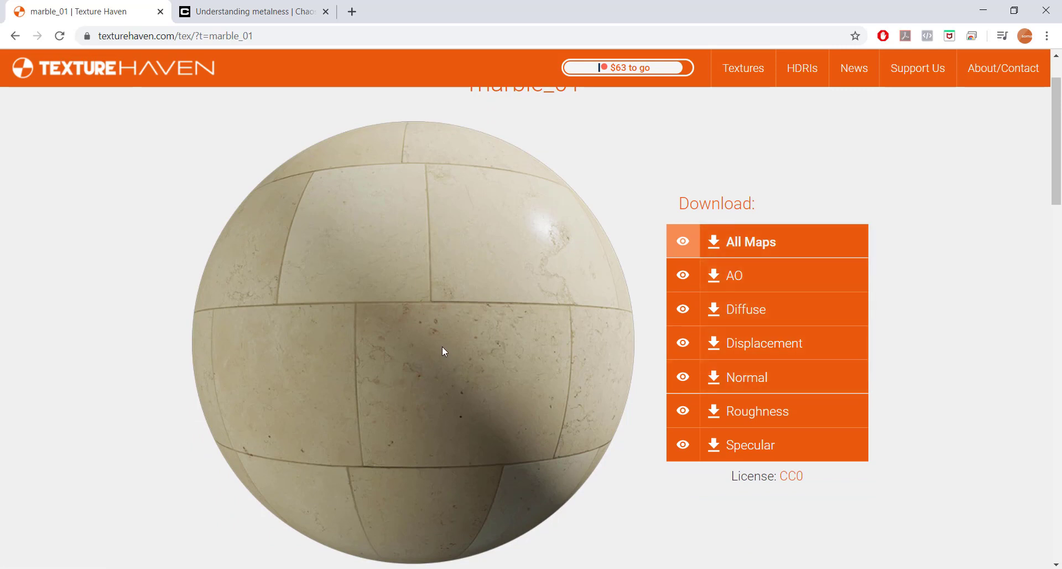
scroll(443, 347, "down", 1)
scroll(450, 337, "up", 1)
left_click(683, 410)
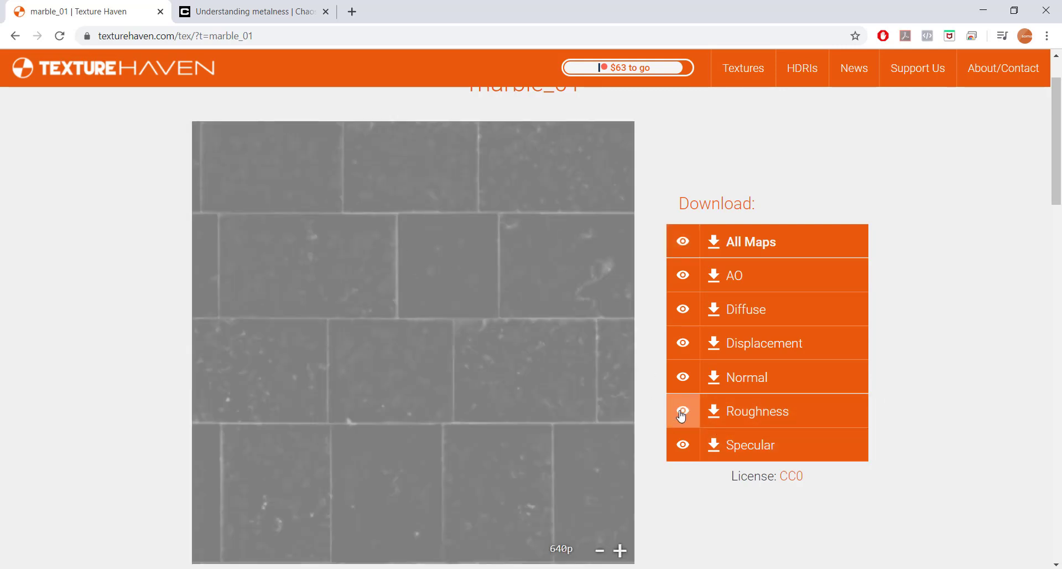
Step: Back in 3ds Max, show the VRayMtl Material #5 in the Slate Material Editor with its BRDF settings
left_click(984, 10)
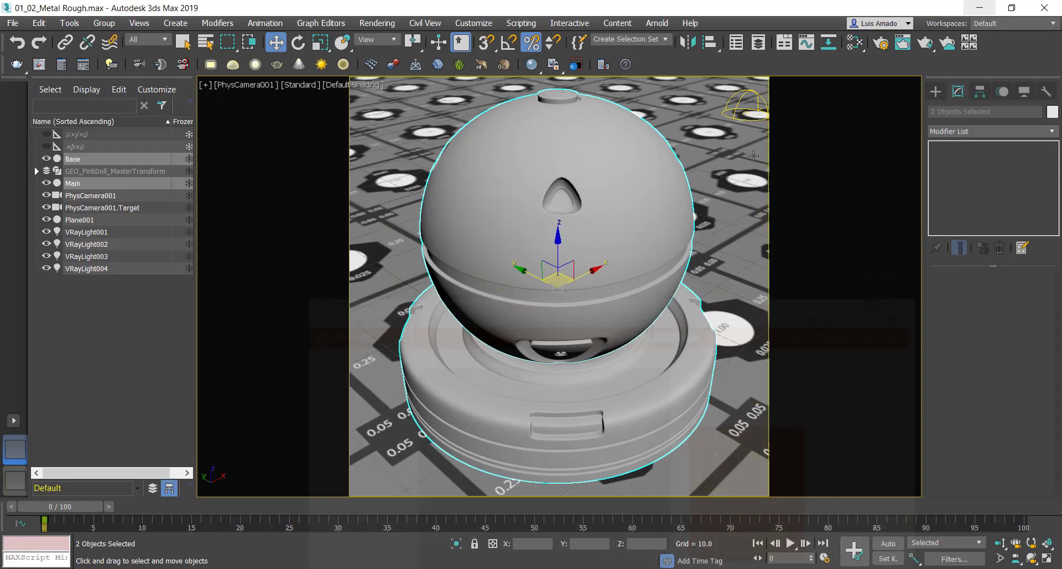
left_click(855, 42)
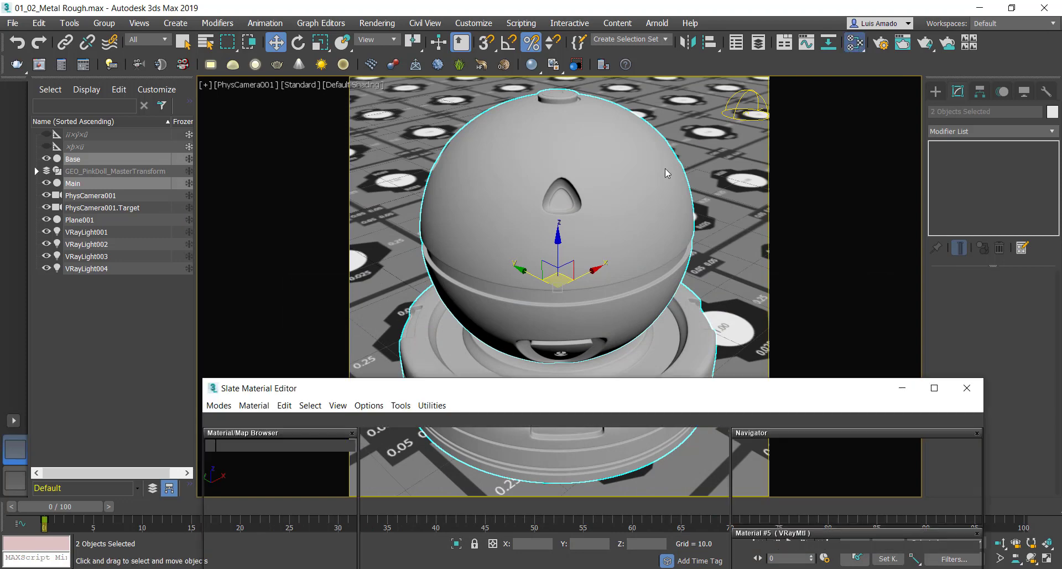
left_click_drag(692, 395, 622, 26)
scroll(572, 246, "up", 1)
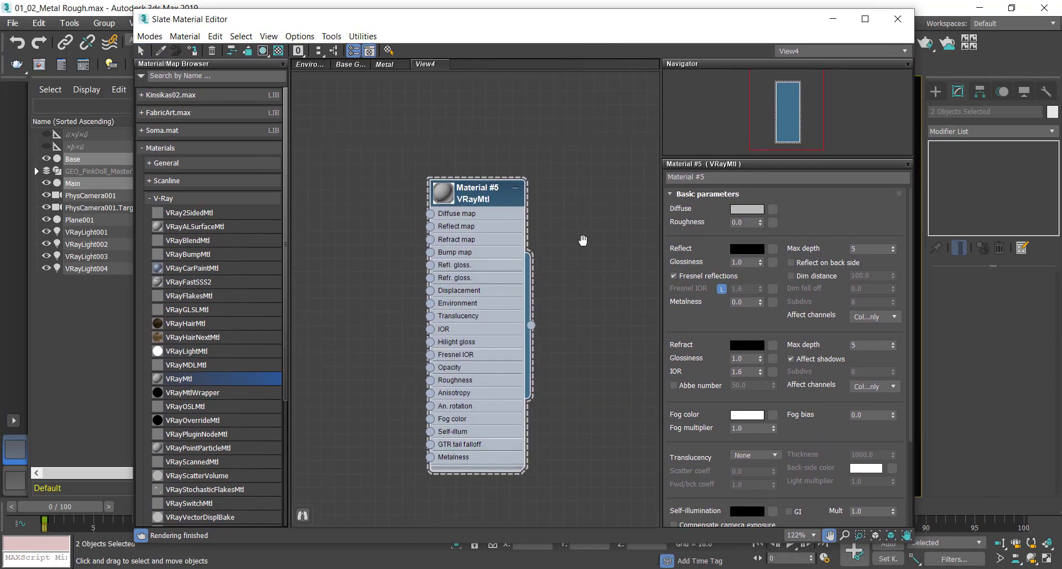
scroll(548, 221, "up", 1)
left_click_drag(526, 209, 519, 198)
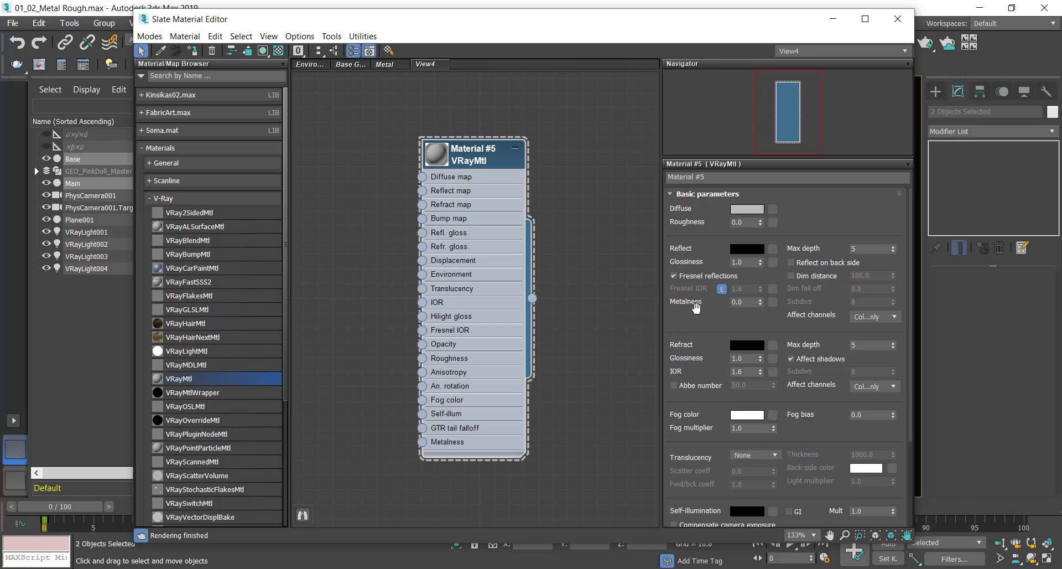
scroll(696, 308, "down", 2)
scroll(706, 387, "down", 1)
scroll(757, 432, "down", 2)
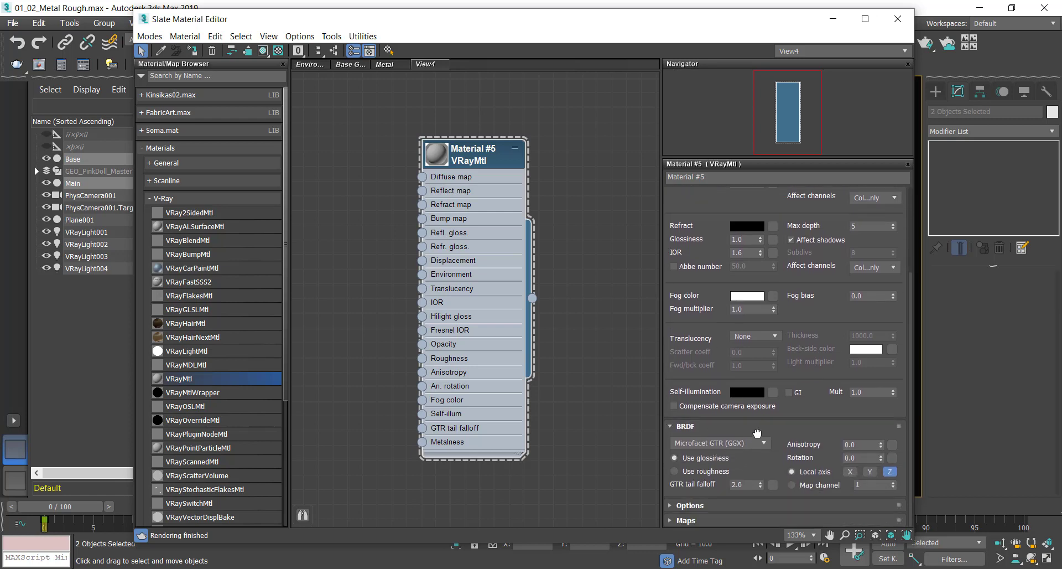
Step: Switch Material #5's BRDF to Use roughness and go back to its Metalness field
left_click(696, 475)
scroll(716, 423, "up", 2)
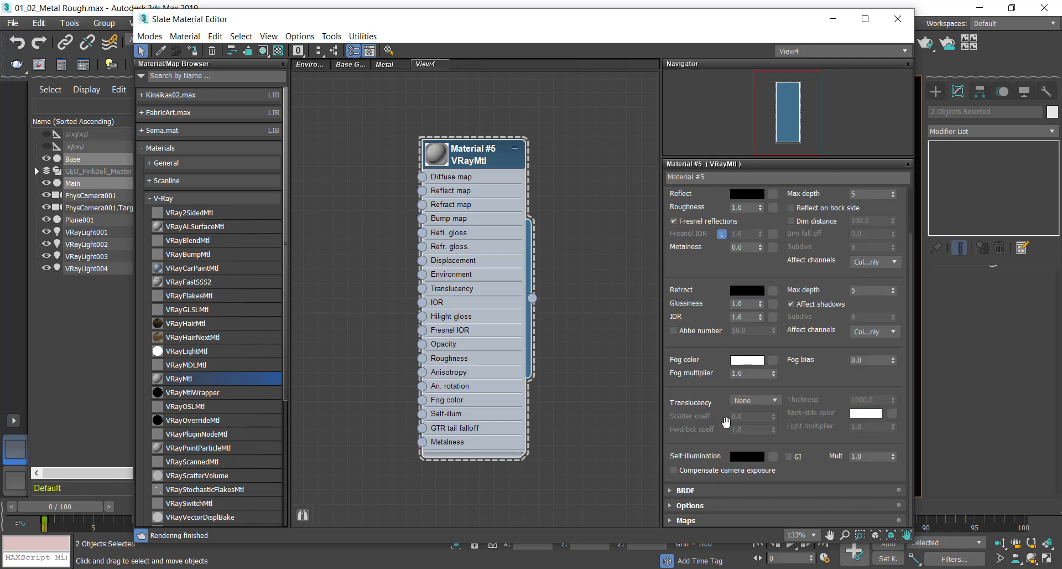
scroll(716, 423, "up", 2)
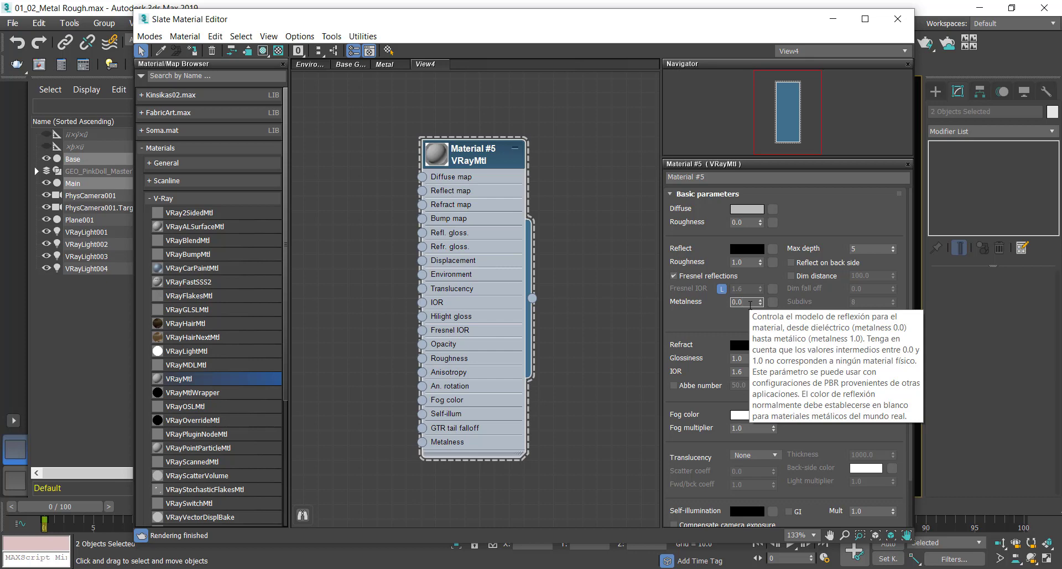
left_click(750, 302)
type("1")
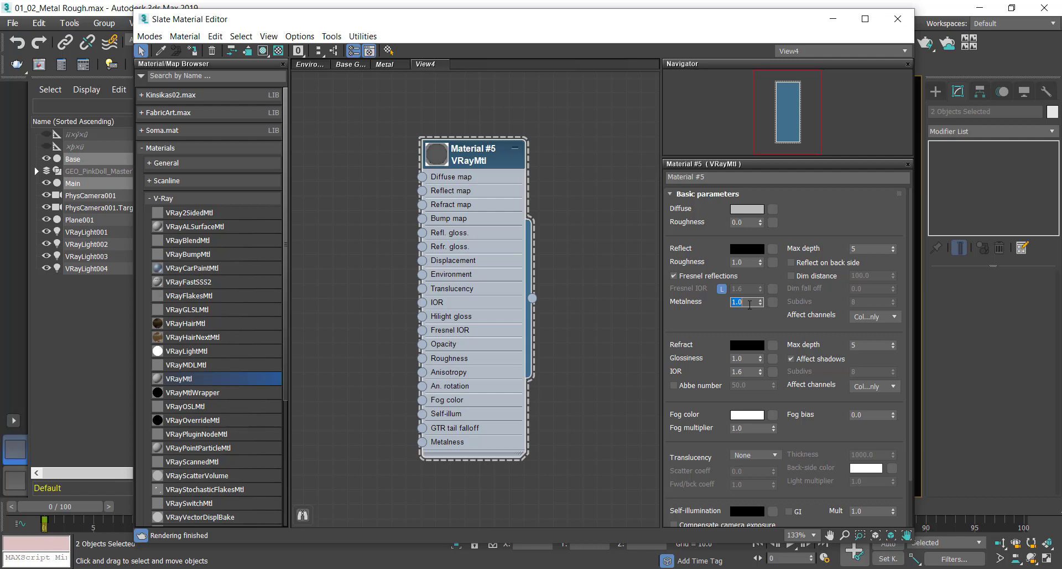
Step: Set Metalness 0, diffuse black, Fresnel reflections off and reflect colour light grey
type("0")
key("Return")
left_click(749, 210)
left_click_drag(370, 182, 370, 233)
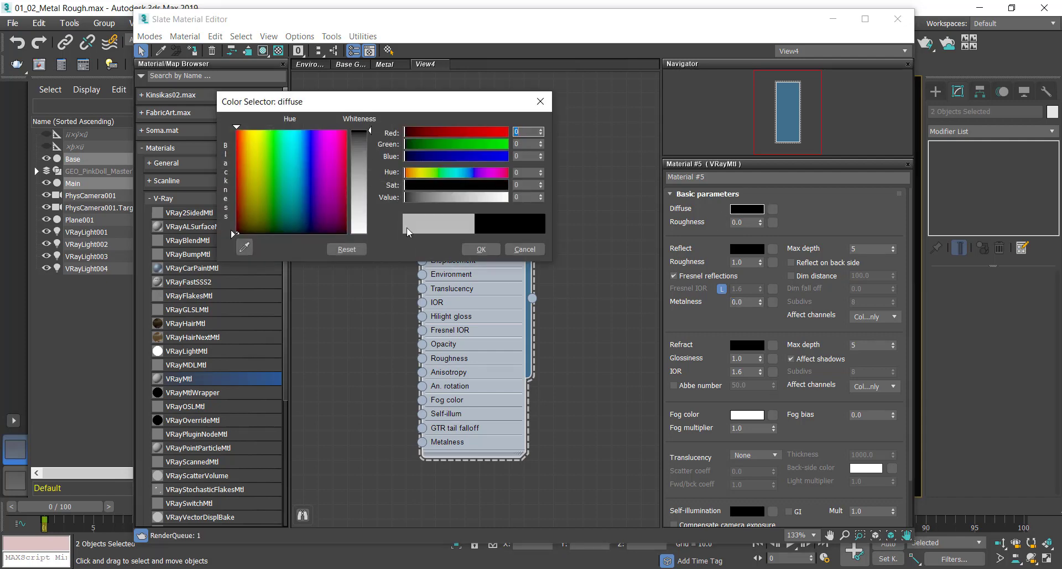
left_click(479, 248)
left_click(686, 276)
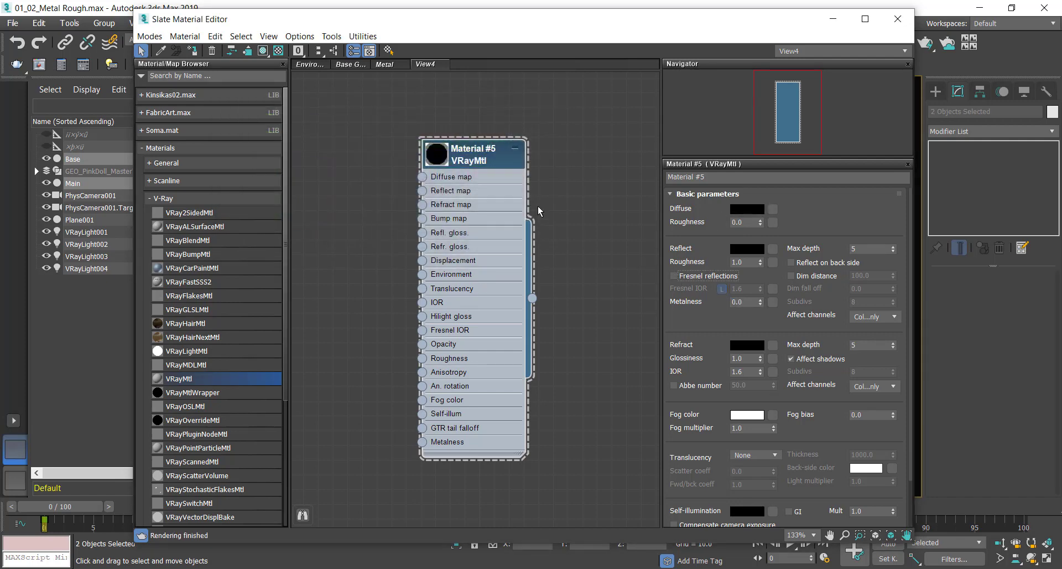
left_click(747, 252)
left_click(464, 199)
left_click(487, 245)
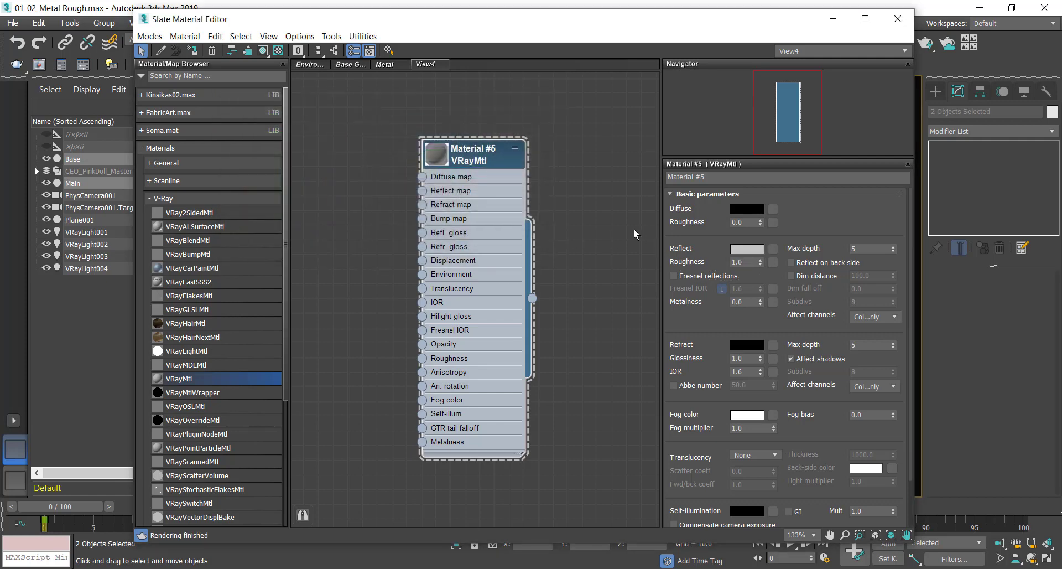
Step: Compare reflection Roughness 0 and 1 on an enlarged Material #5 preview, ending at 0
left_click_drag(707, 326, 710, 304)
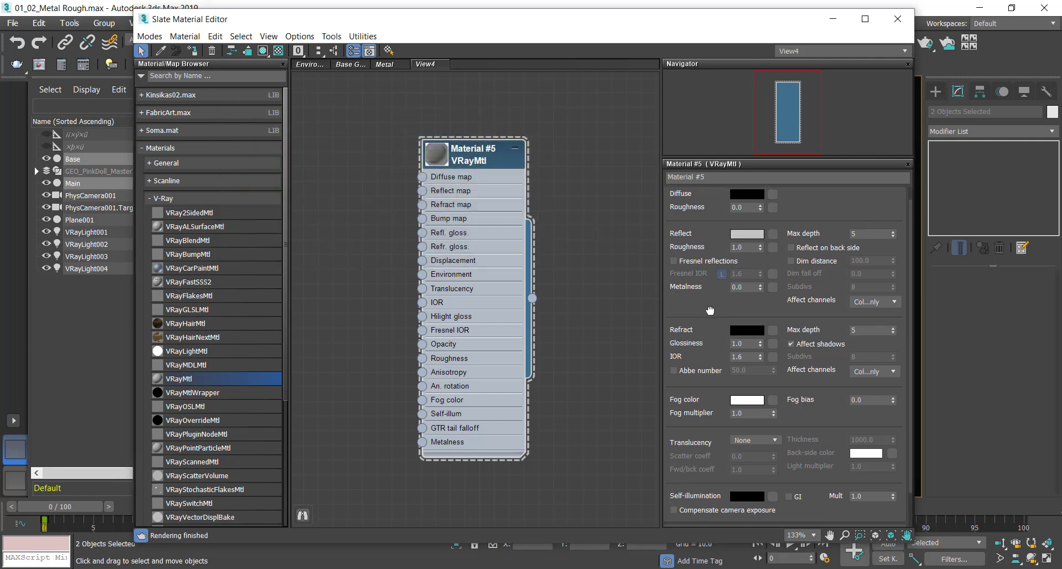
left_click(749, 240)
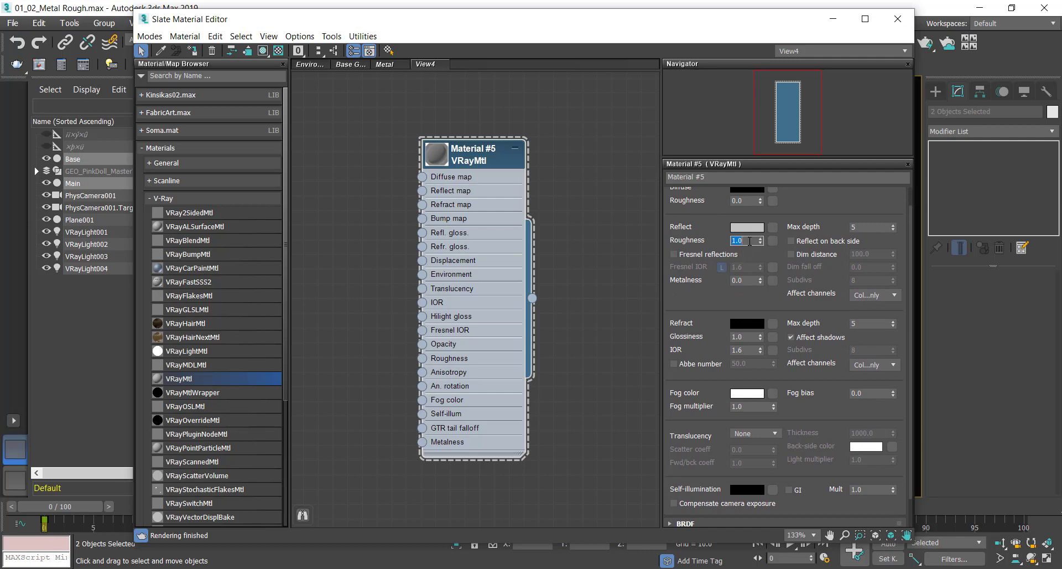
type("0")
key("Return")
double_click(437, 154)
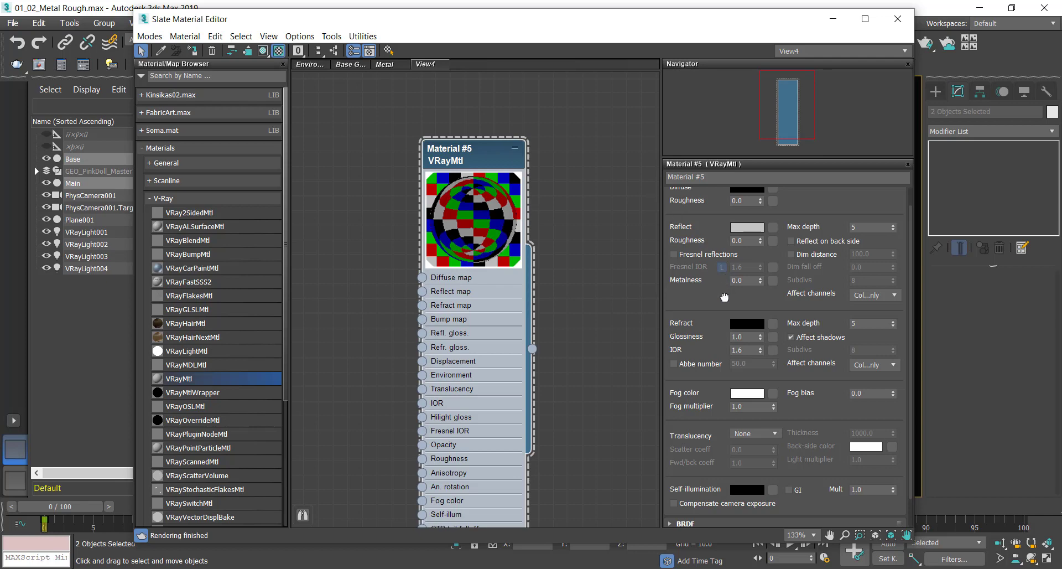
scroll(723, 337, "up", 1)
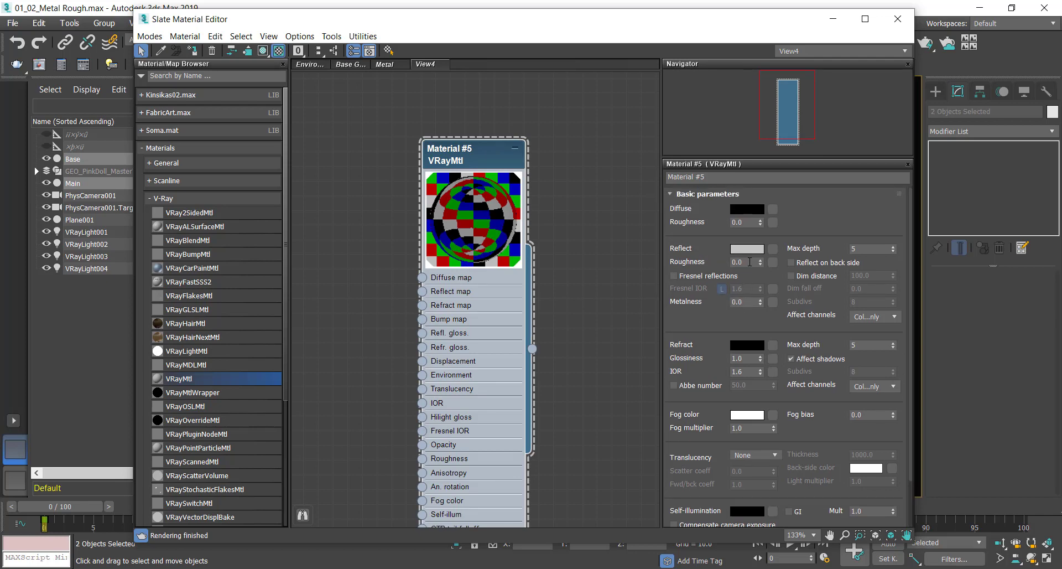
double_click(750, 262)
type("1")
key("Return")
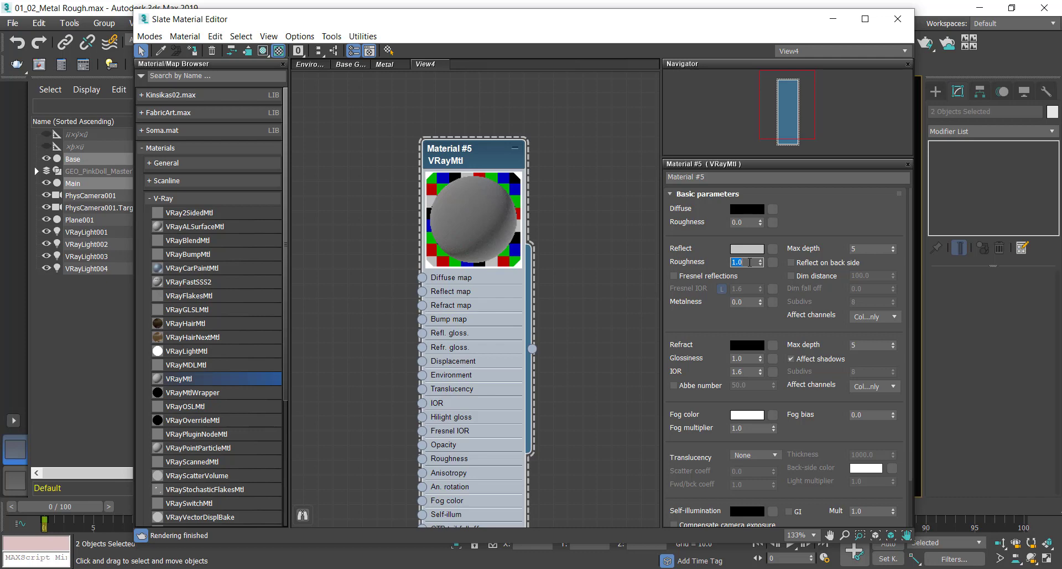
type("0")
key("Return")
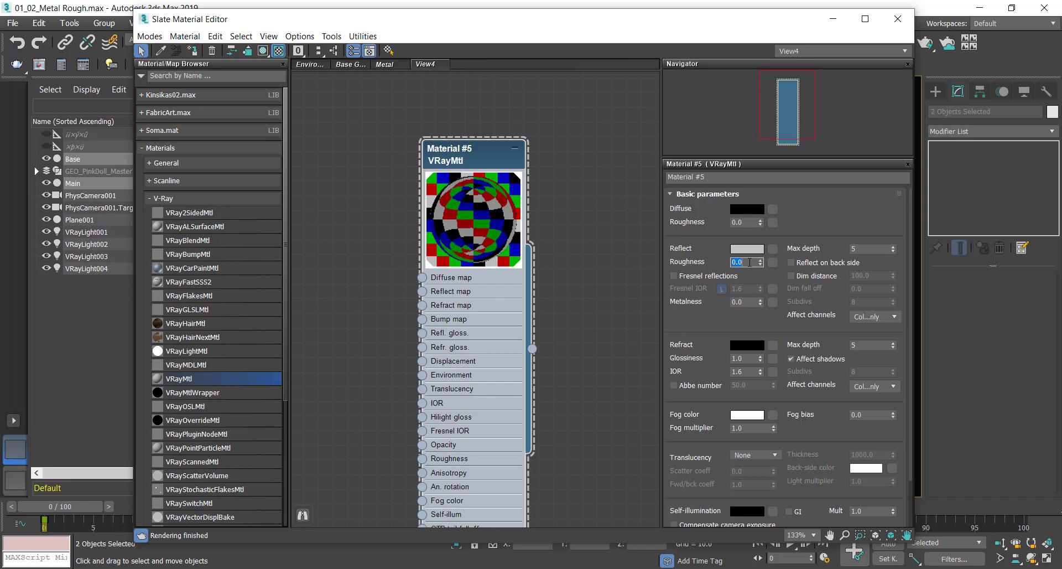
Step: Switch Material #5's BRDF back to Use glossiness
scroll(713, 399, "down", 3)
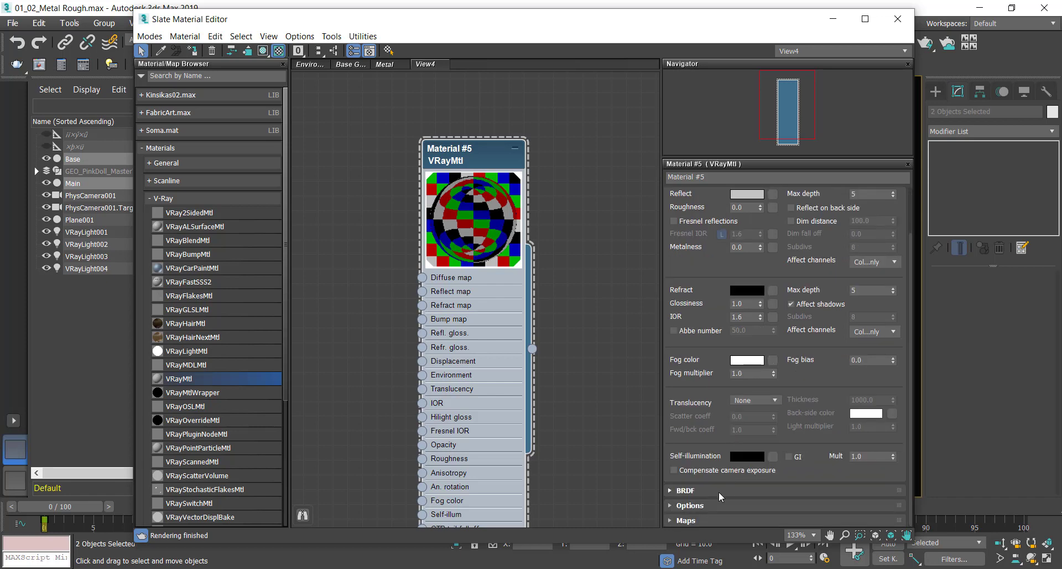
scroll(719, 490, "down", 3)
left_click(703, 461)
scroll(746, 323, "up", 5)
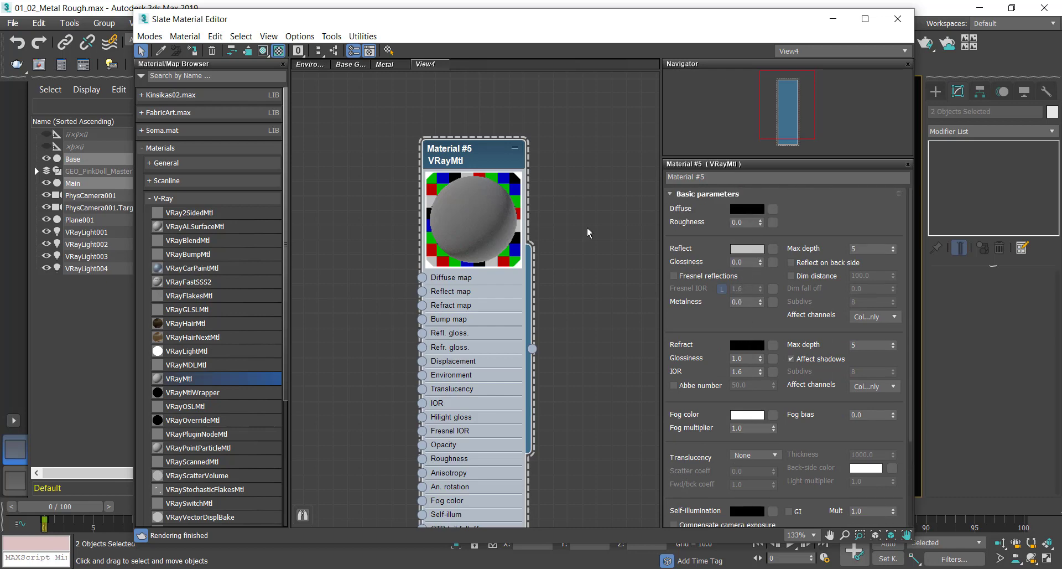
Step: Try a magenta diffuse, white reflection, Fresnel on and reflection Glossiness 0.5
left_click(757, 211)
mouse_move(304, 171)
left_mouse_down()
mouse_move(323, 145)
mouse_move(357, 135)
left_mouse_up()
left_click(481, 248)
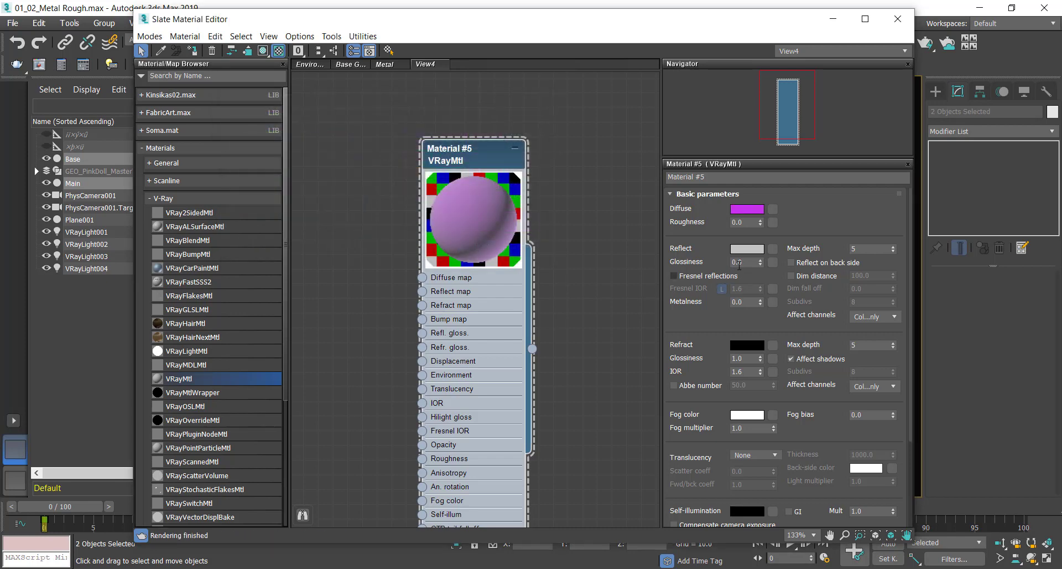
left_click(752, 249)
left_click_drag(357, 205, 357, 131)
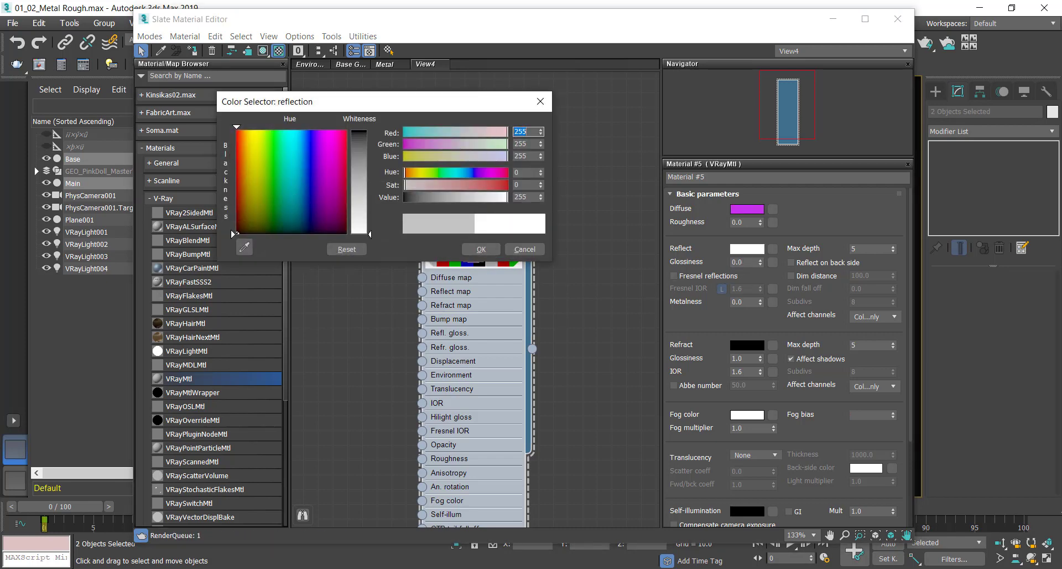
left_click(481, 249)
left_click(700, 277)
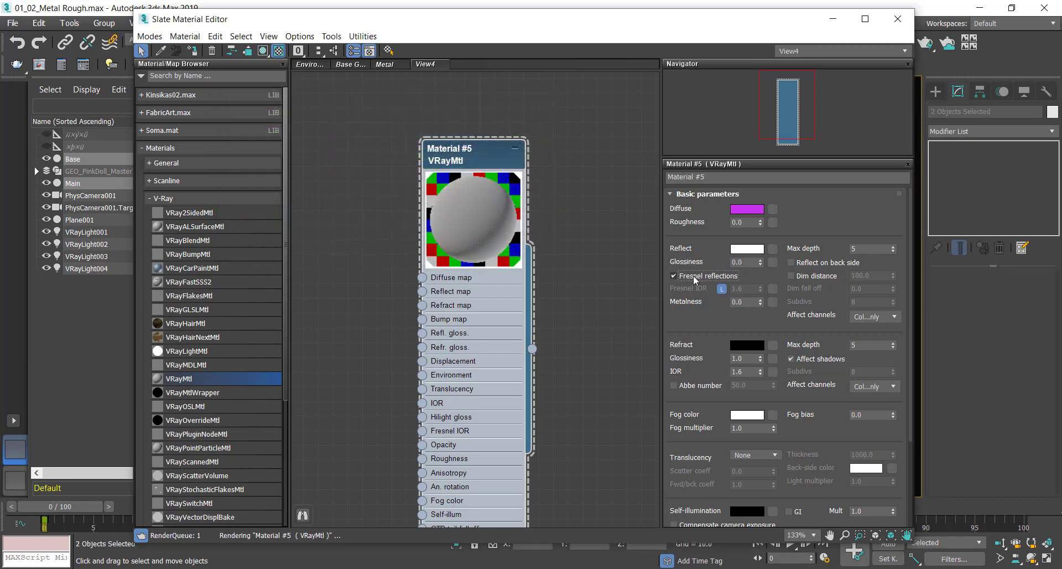
left_click(751, 262)
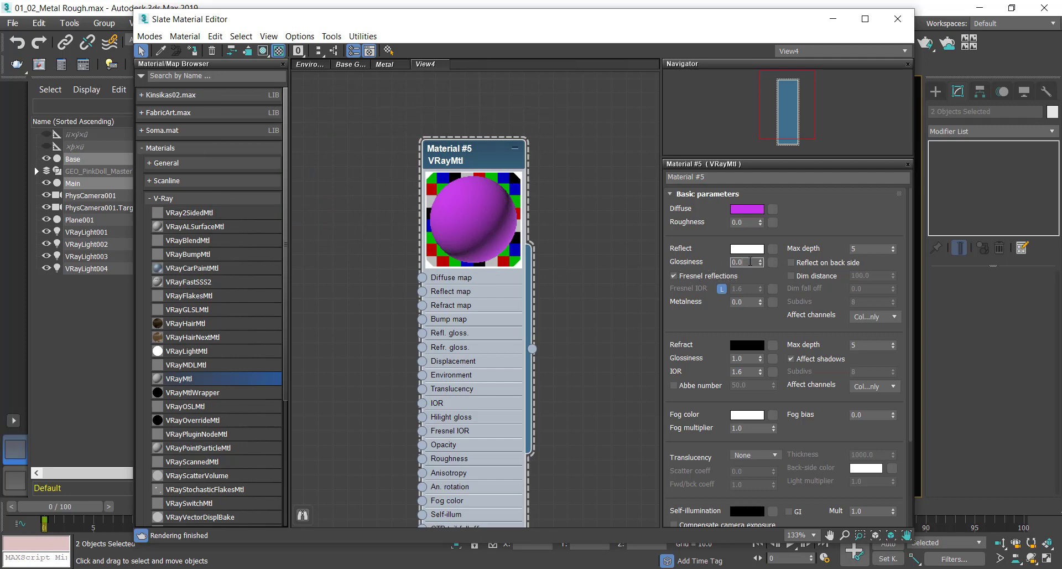
type("0.5")
key("Return")
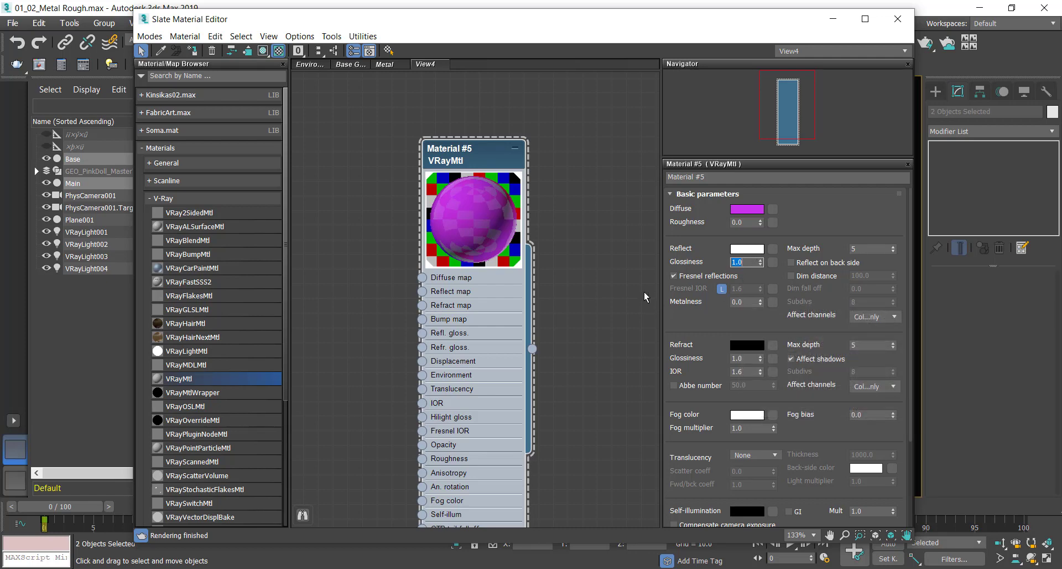
Step: Reset Material #5's diffuse and reflection colours to black
left_click(743, 209)
left_click_drag(311, 189, 312, 232)
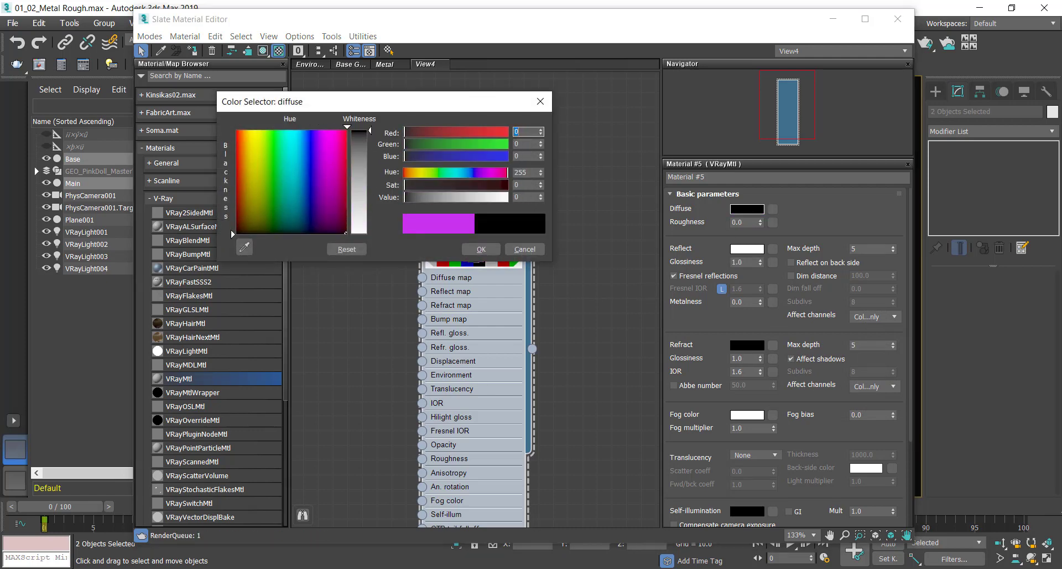
left_click(481, 249)
left_click(741, 249)
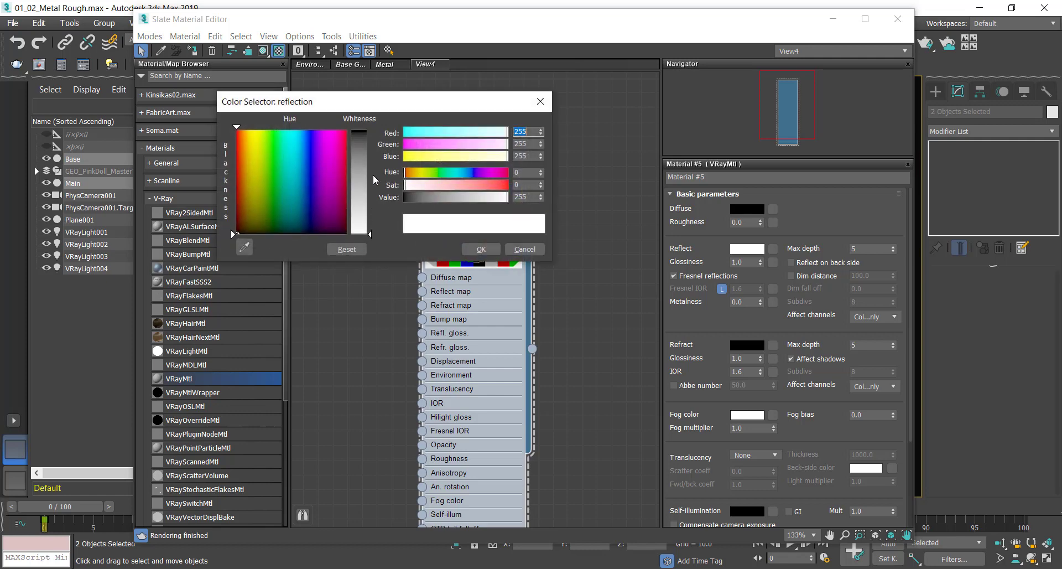
left_click_drag(312, 166, 313, 232)
left_click(481, 250)
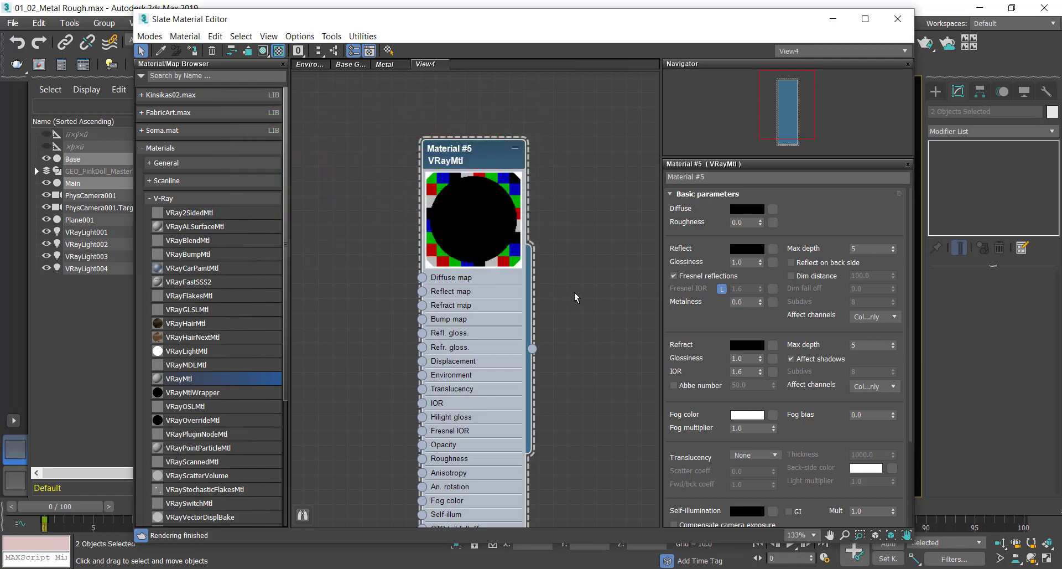
middle_click_drag(510, 232, 539, 202)
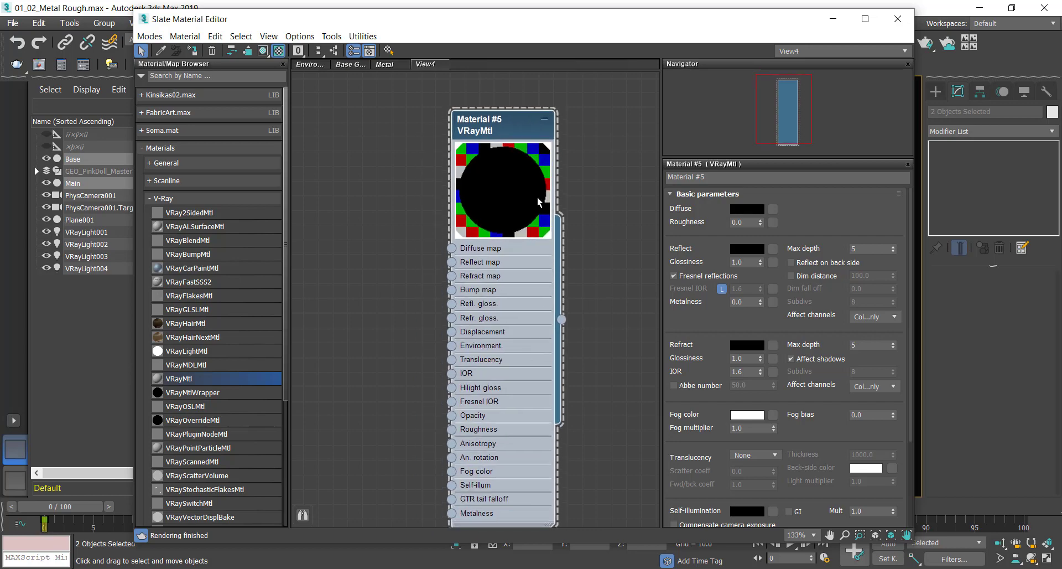
key("alt+Tab")
Step: Preview the Metal Outputs maps, then drag Base_Metal_basecolor.jpg toward 3ds Max
left_click(465, 381)
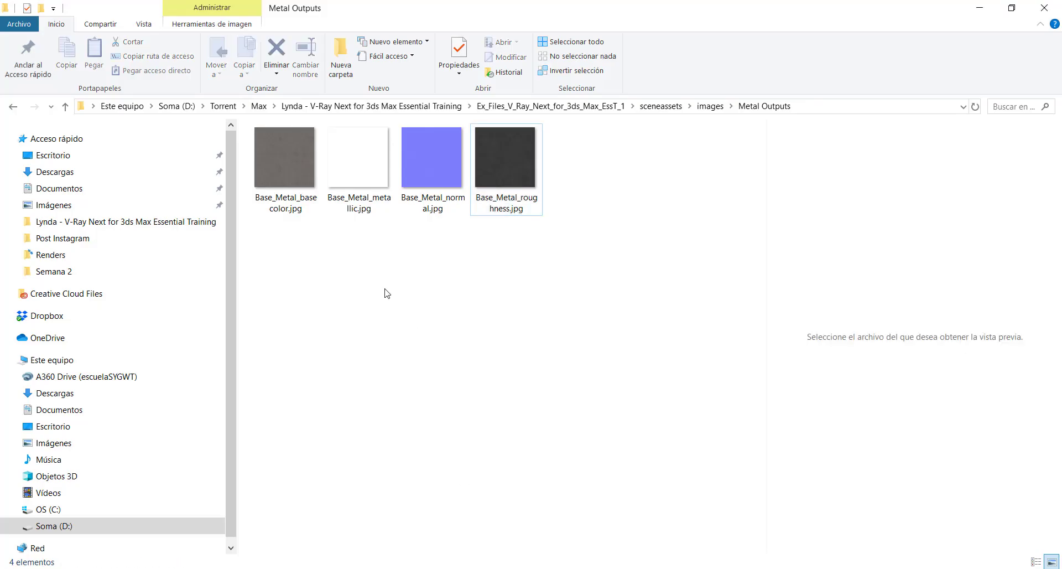
left_click(285, 160)
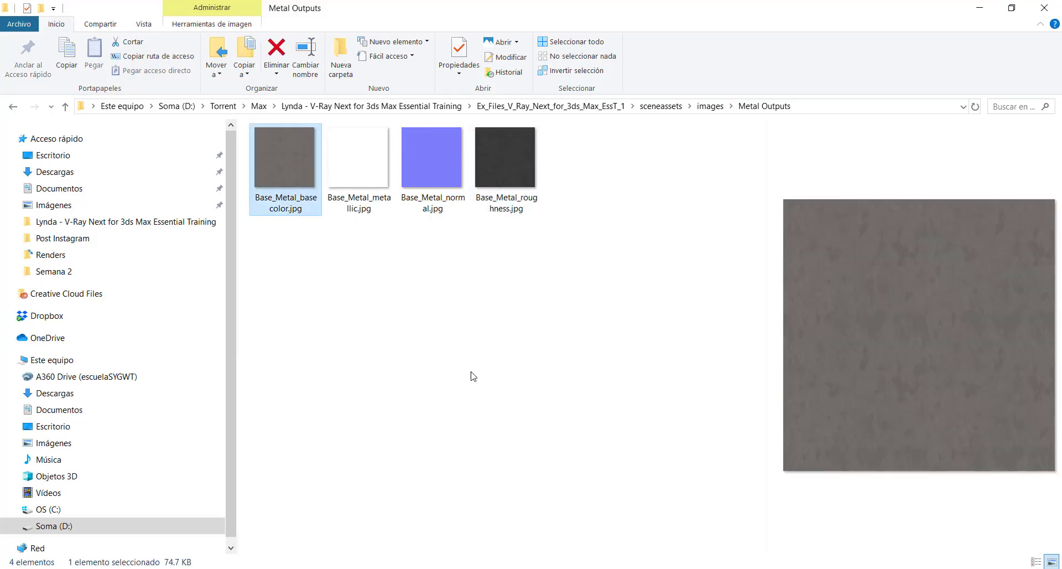
left_click(365, 202)
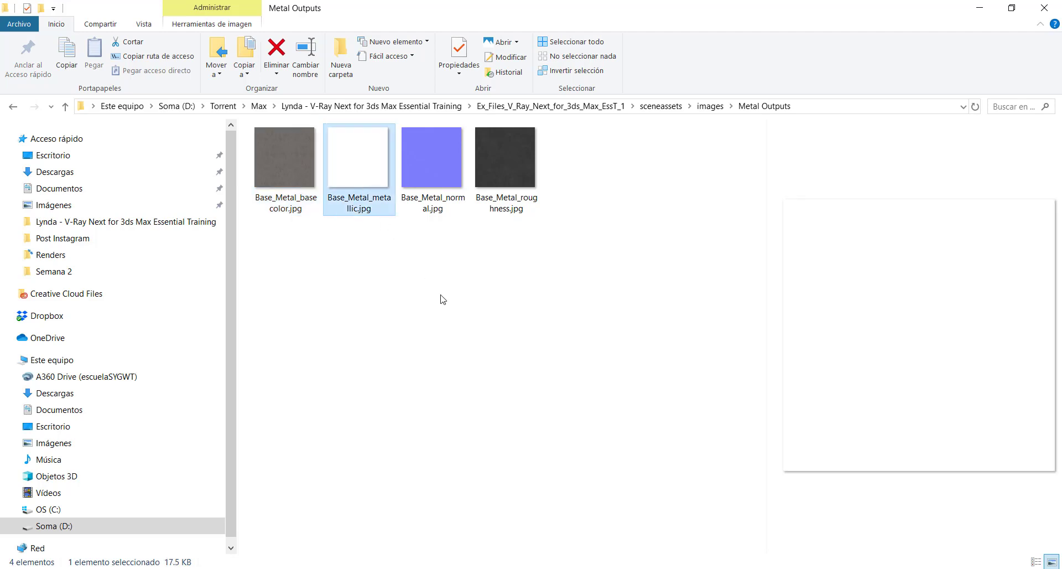
left_click(440, 200)
left_click(506, 202)
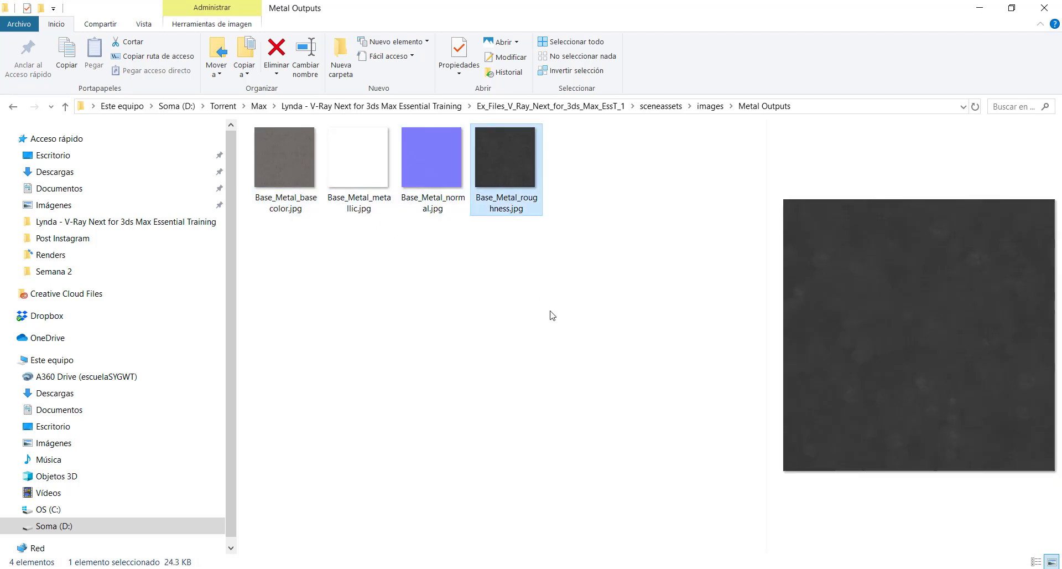
left_click(567, 276)
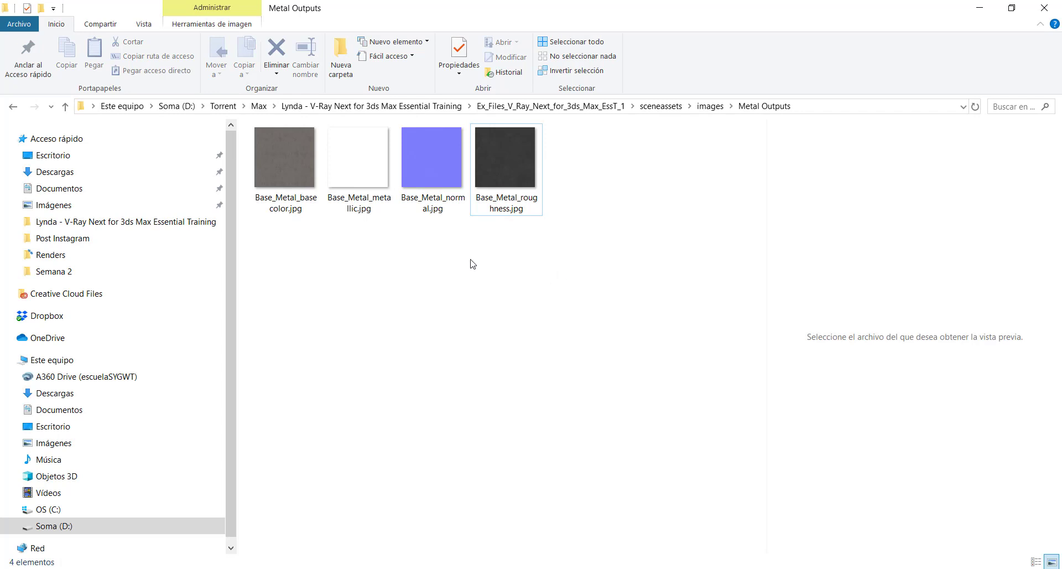
left_click(277, 177)
mouse_move(305, 191)
left_mouse_down()
mouse_move(365, 183)
mouse_move(338, 221)
left_mouse_up()
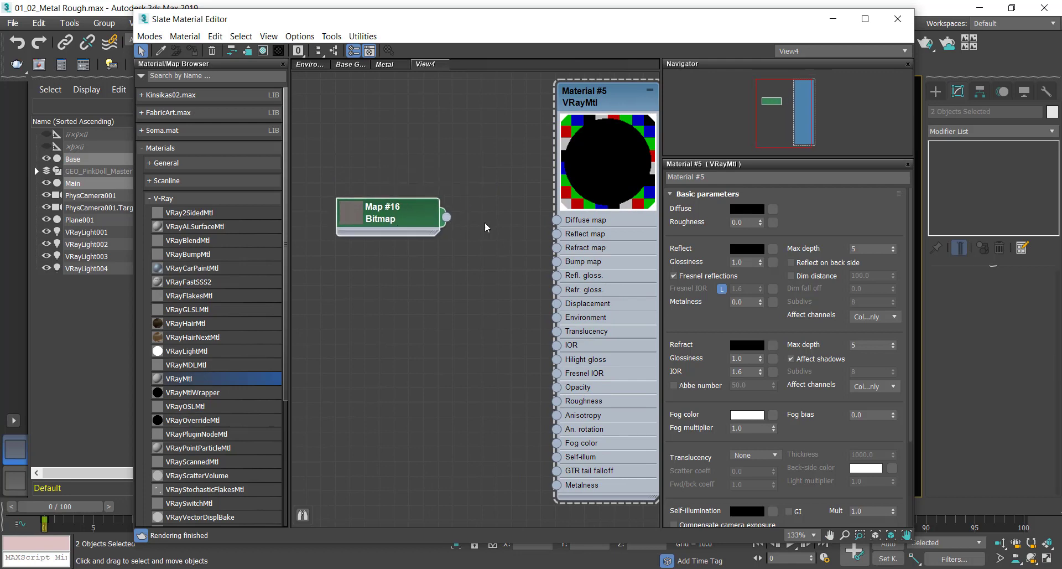
Step: Wire bitmap Map #16 into Material #5's Diffuse map and render the scene with V-Ray
left_click_drag(446, 216, 556, 220)
left_click_drag(625, 19, 630, 244)
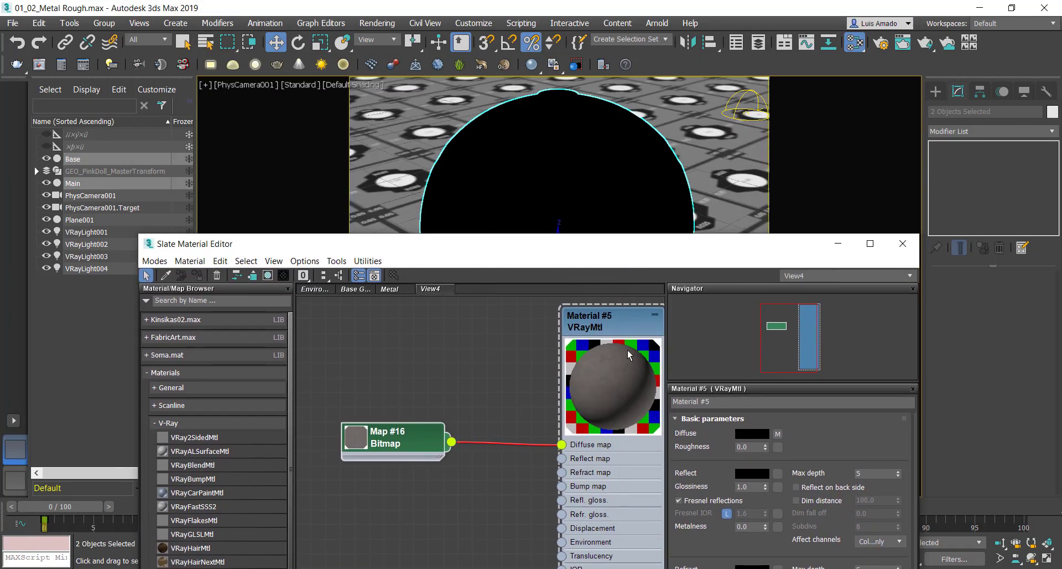
left_click_drag(627, 355, 583, 384)
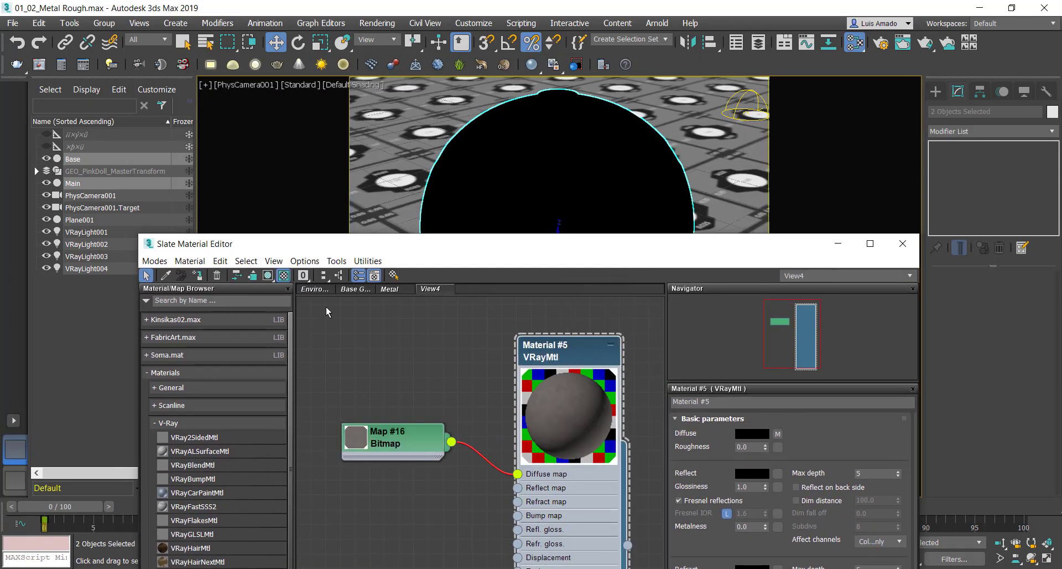
left_click_drag(565, 259, 572, 452)
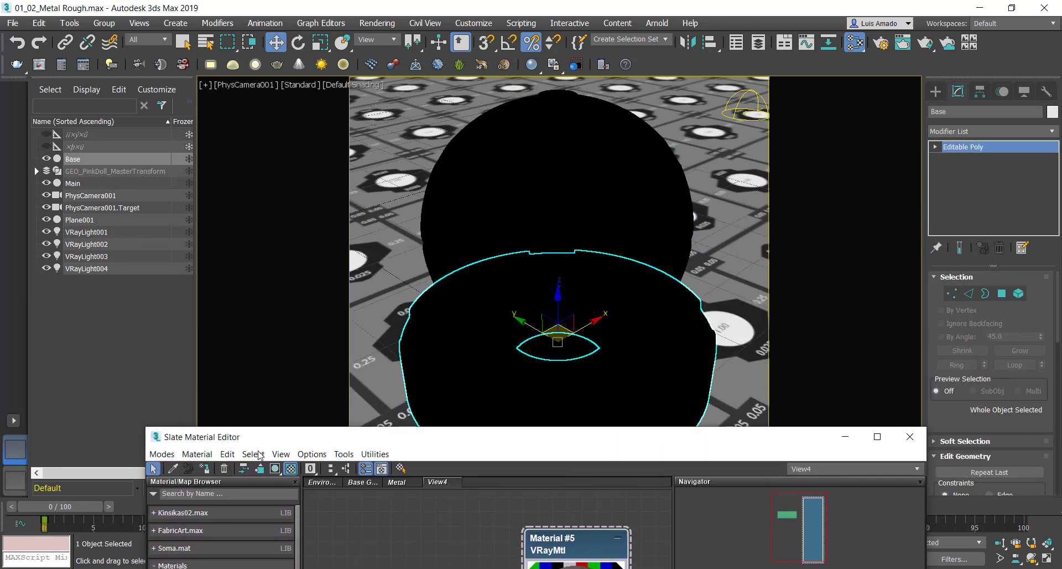
mouse_move(448, 437)
left_mouse_down()
mouse_move(468, 108)
mouse_move(496, 221)
left_mouse_up()
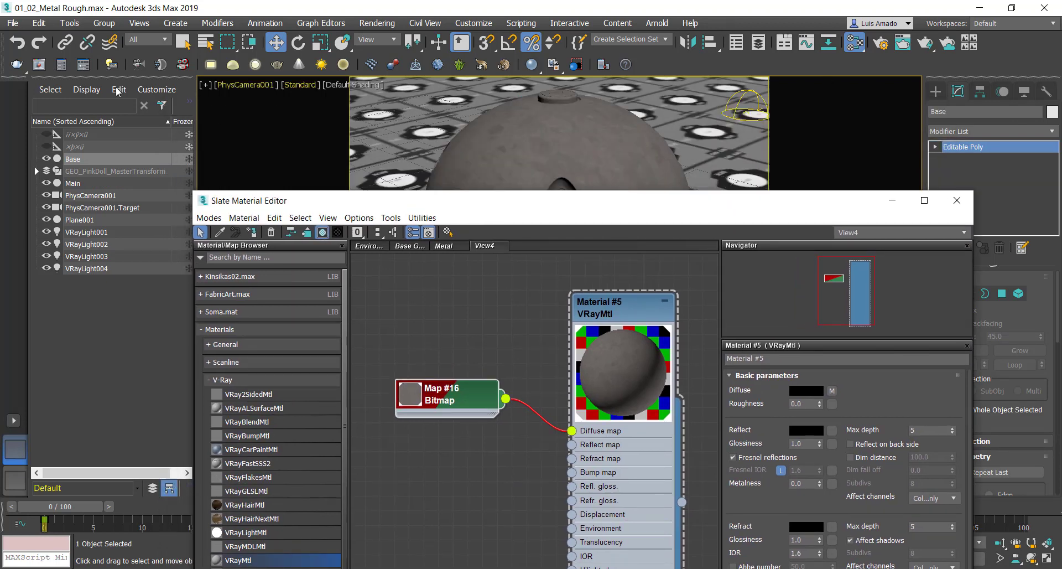
left_click(43, 66)
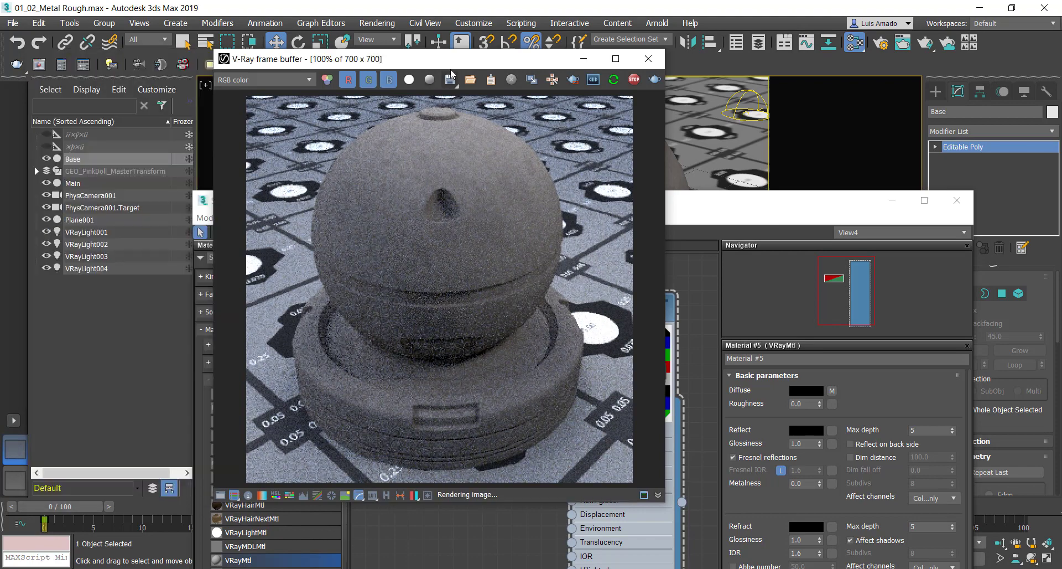
Step: Dock the V-Ray frame buffer top-left and narrow the Slate editor beside it
mouse_move(335, 63)
left_mouse_down()
mouse_move(288, 65)
mouse_move(129, 23)
left_mouse_up()
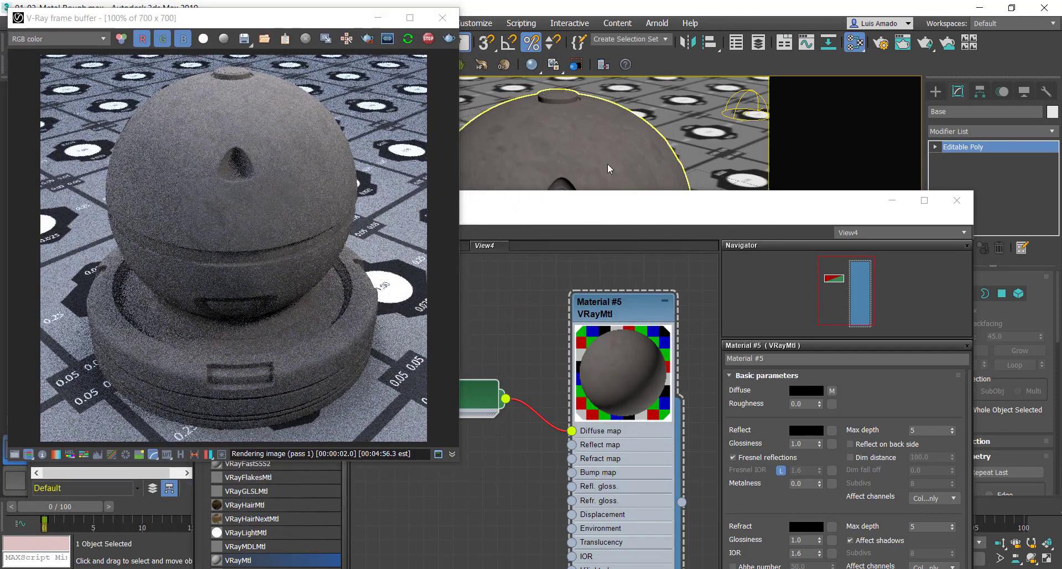
mouse_move(591, 211)
left_mouse_down()
mouse_move(649, 54)
mouse_move(634, 51)
left_mouse_up()
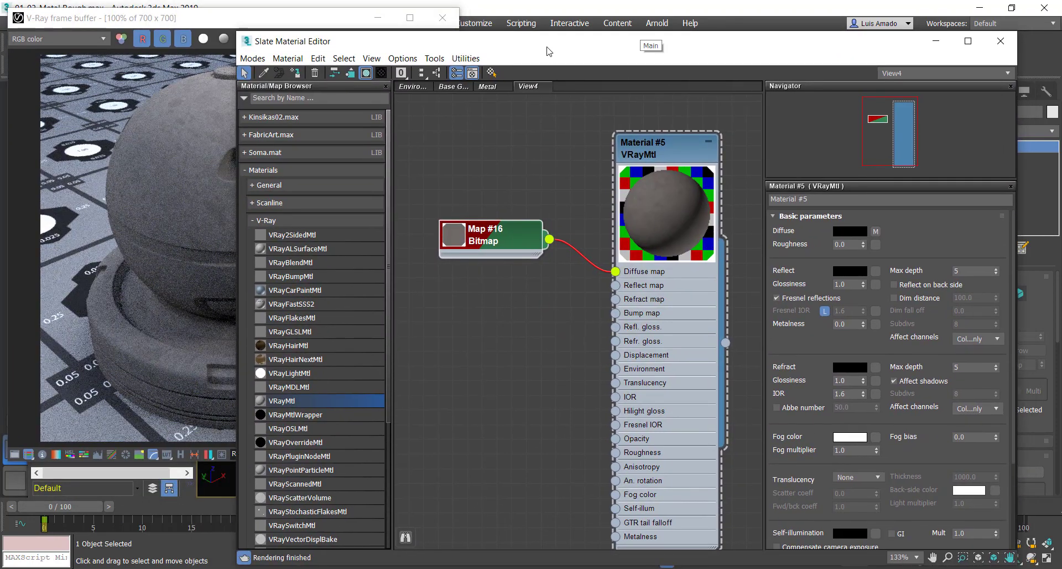
left_click_drag(547, 51, 592, 32)
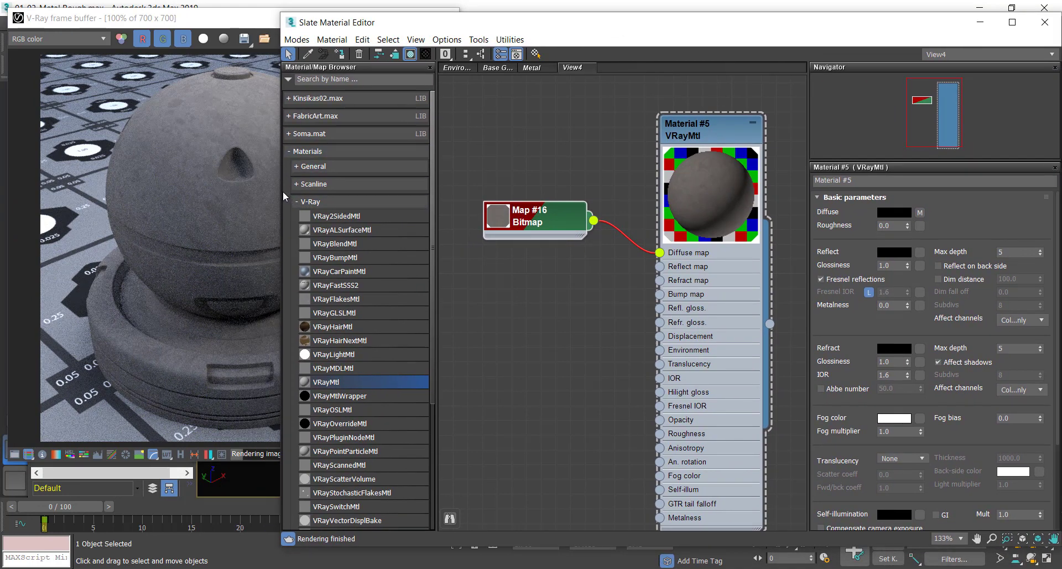
left_click_drag(389, 190, 467, 191)
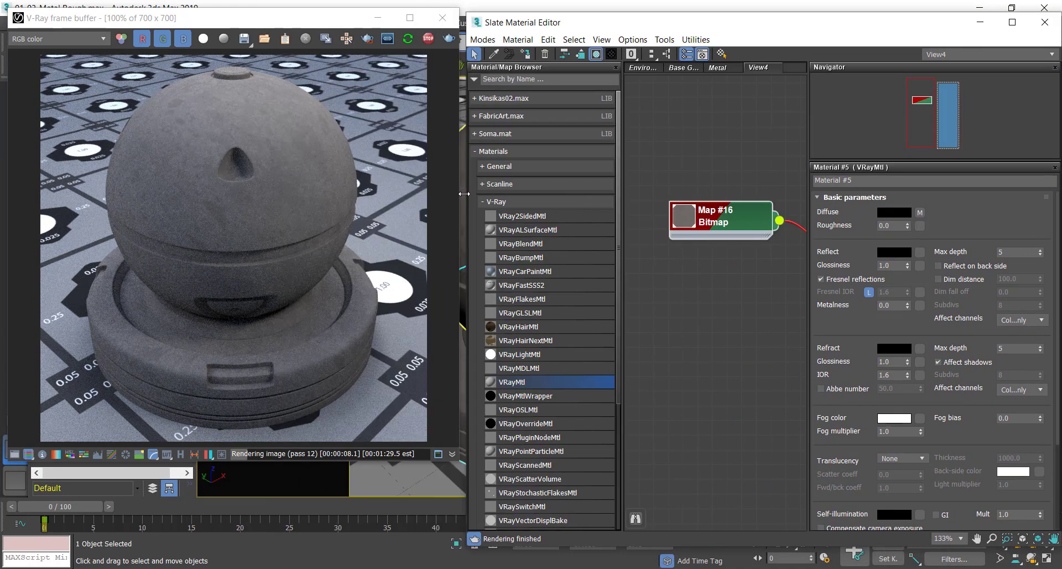
Step: Frame the Material #5 and bitmap nodes in the widened Slate node view
middle_click_drag(717, 283, 546, 278)
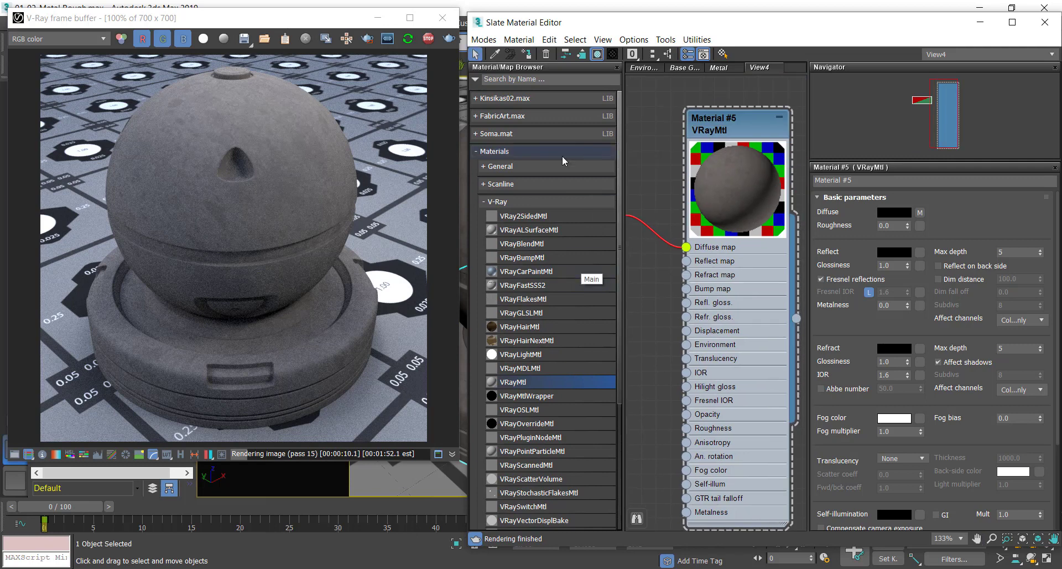
left_click_drag(280, 23, 235, 21)
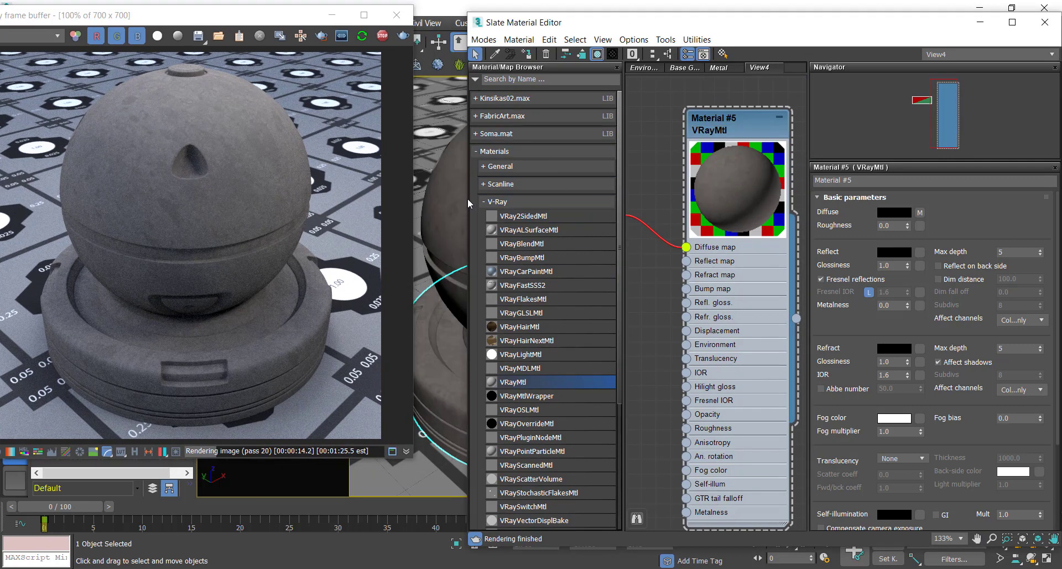
left_click_drag(467, 198, 387, 198)
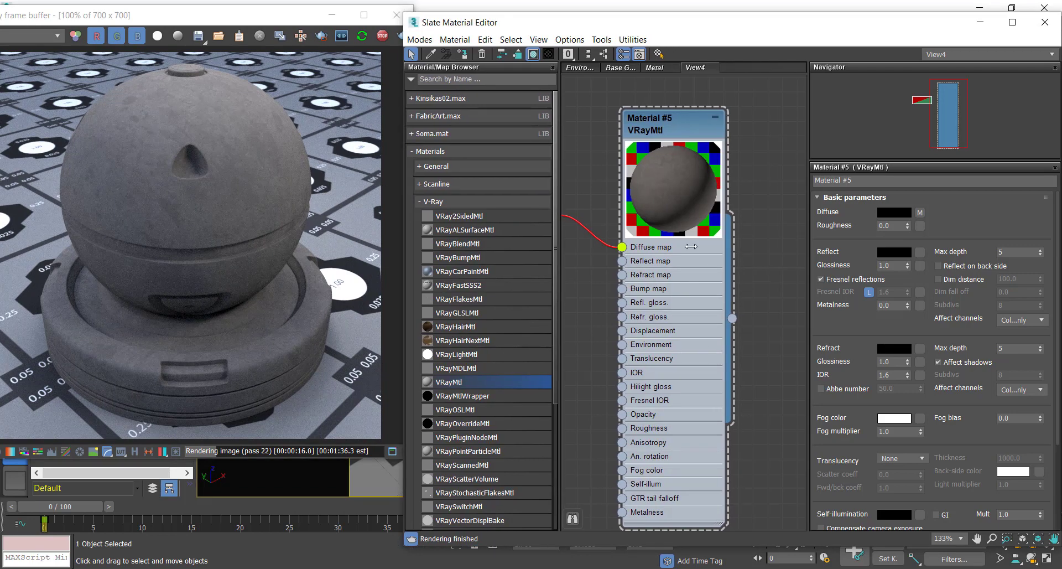
middle_click_drag(747, 224, 778, 221)
scroll(777, 221, "down", 2)
Step: Set Material #5's reflection colour to pure white
scroll(776, 221, "down", 2)
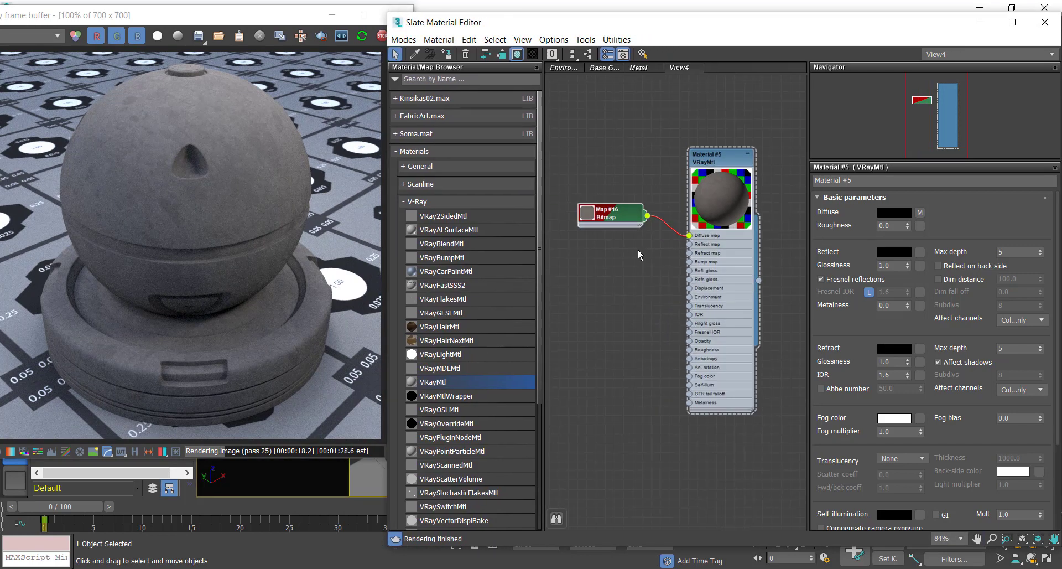
middle_click_drag(638, 251, 653, 227)
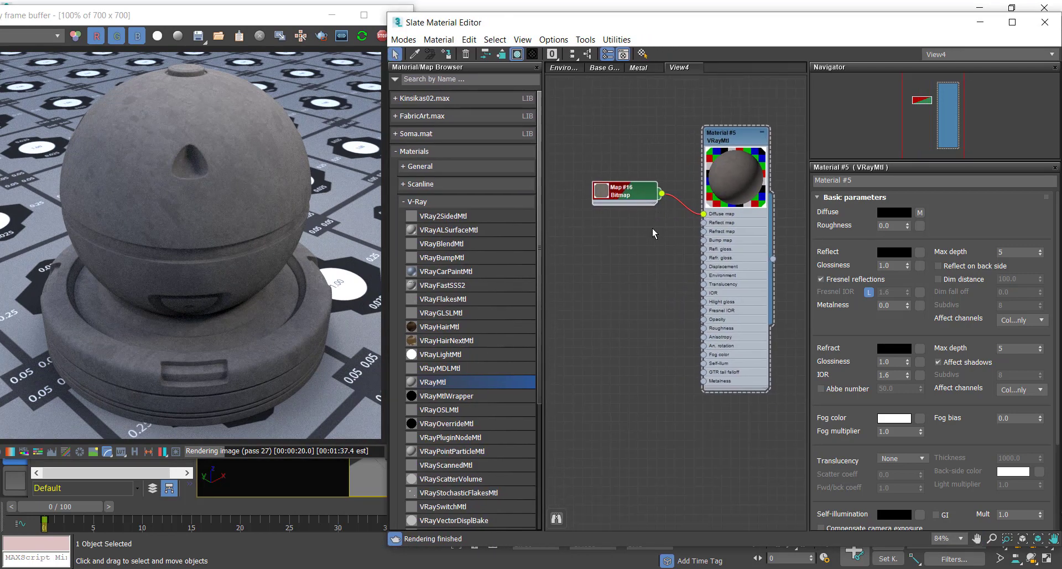
scroll(656, 228, "up", 1)
left_click(887, 254)
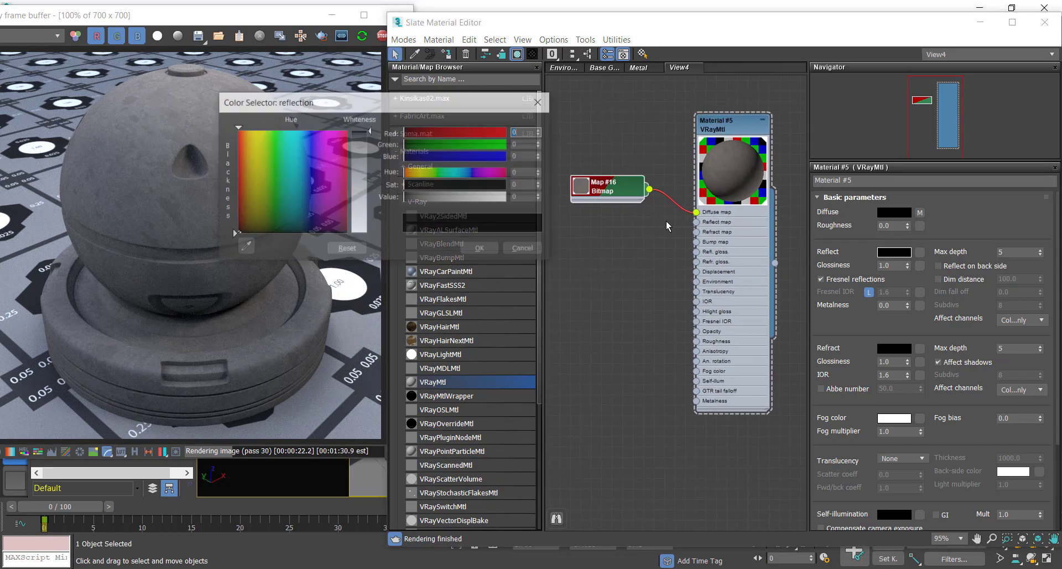
left_click_drag(368, 133, 368, 234)
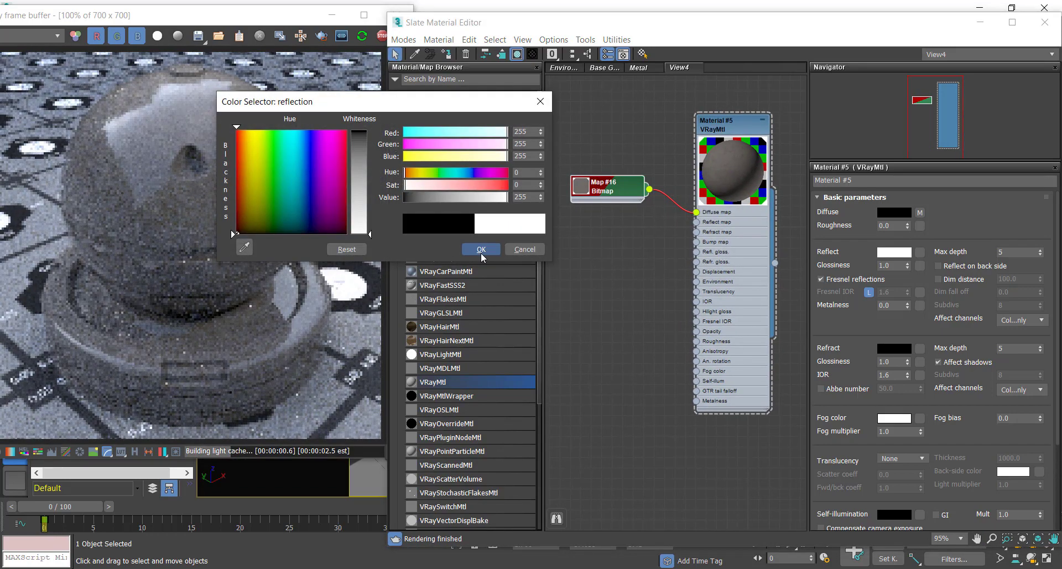
left_click(481, 249)
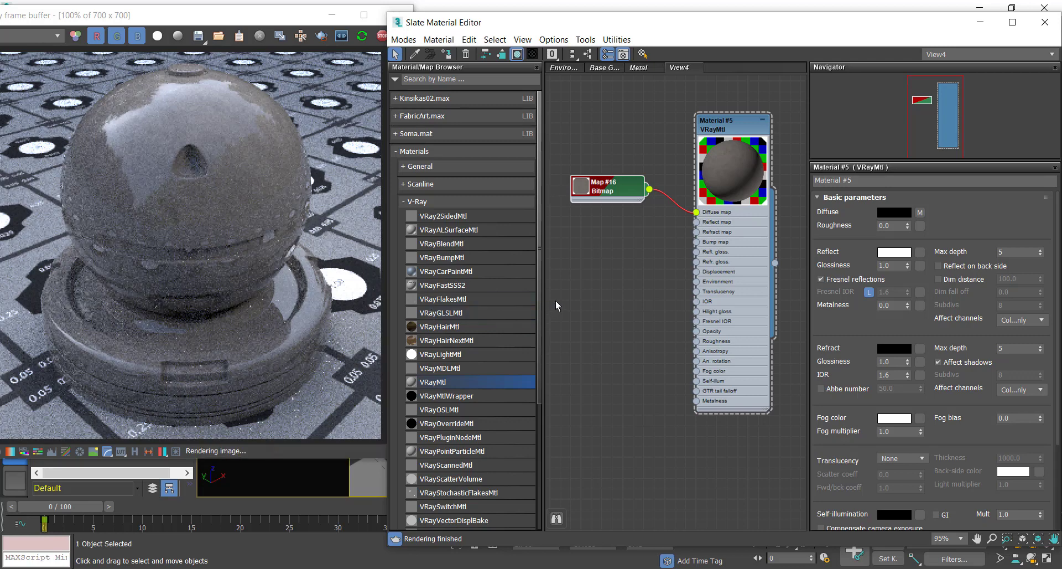
Step: Switch the BRDF to Use roughness and drag Base_Metal_roughness.jpg into the editor
scroll(862, 330, "down", 4)
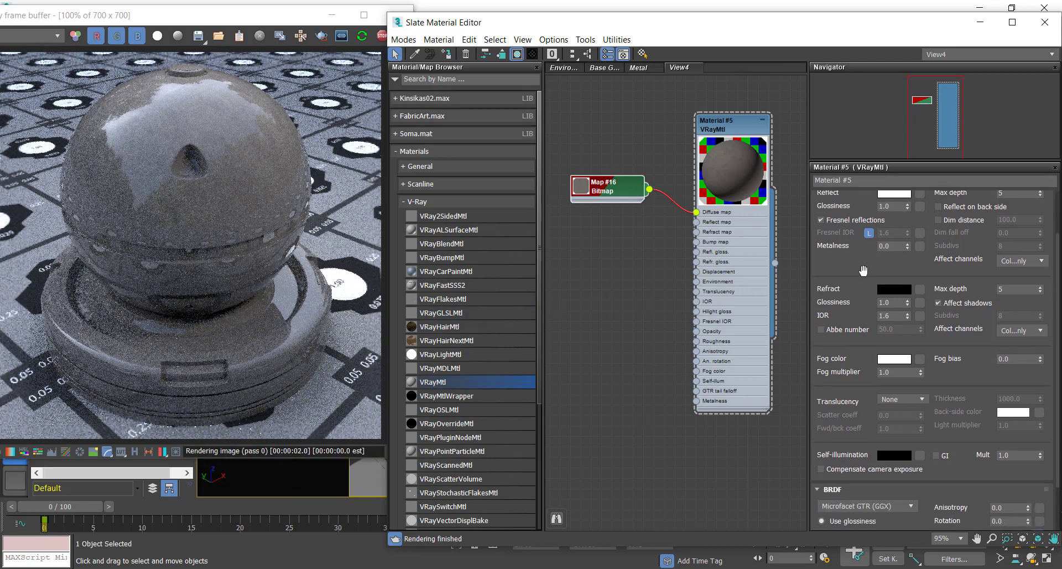
left_click(822, 482)
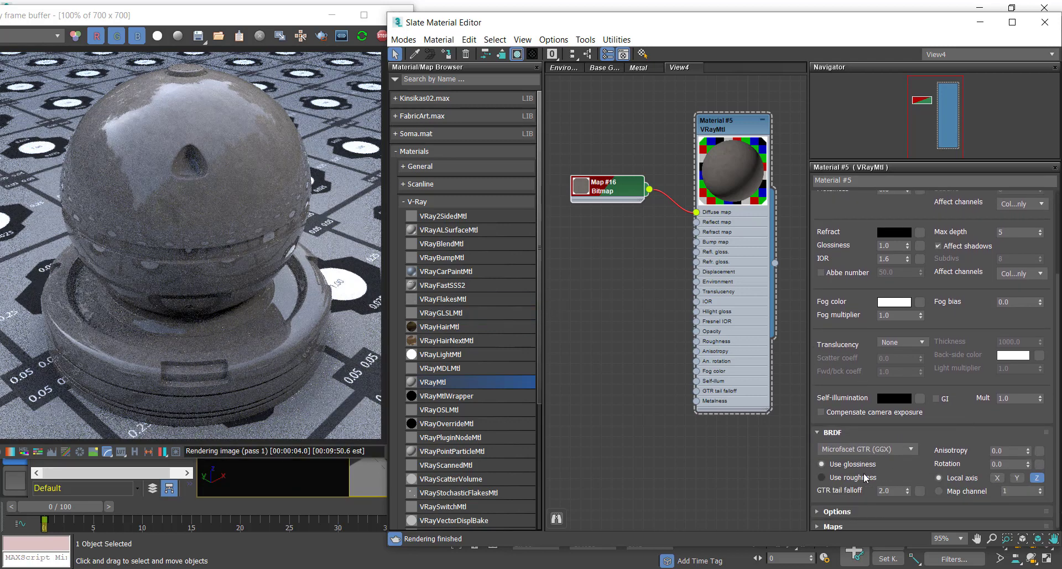
scroll(860, 258, "up", 4)
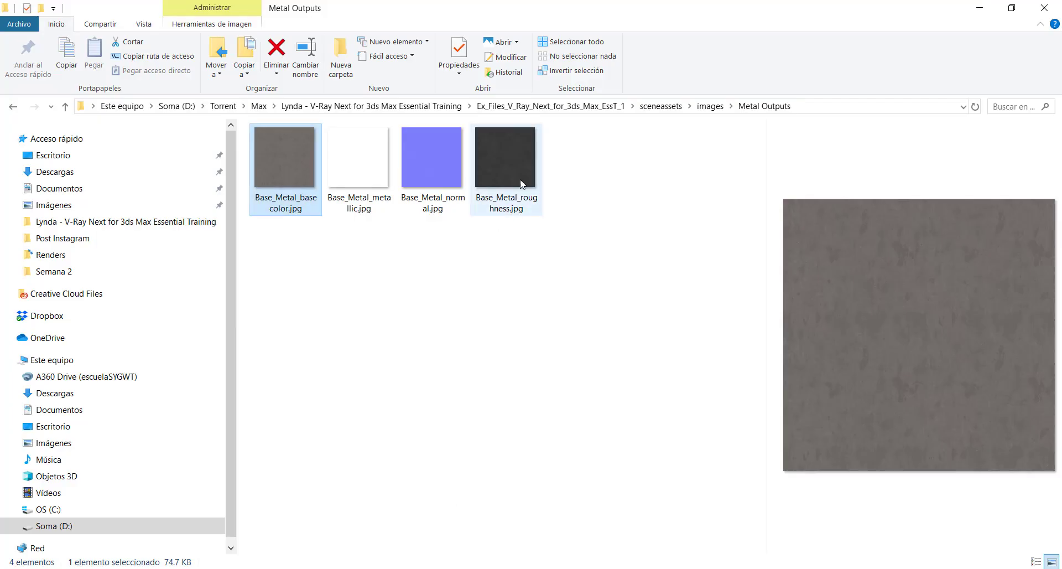
left_click(513, 206)
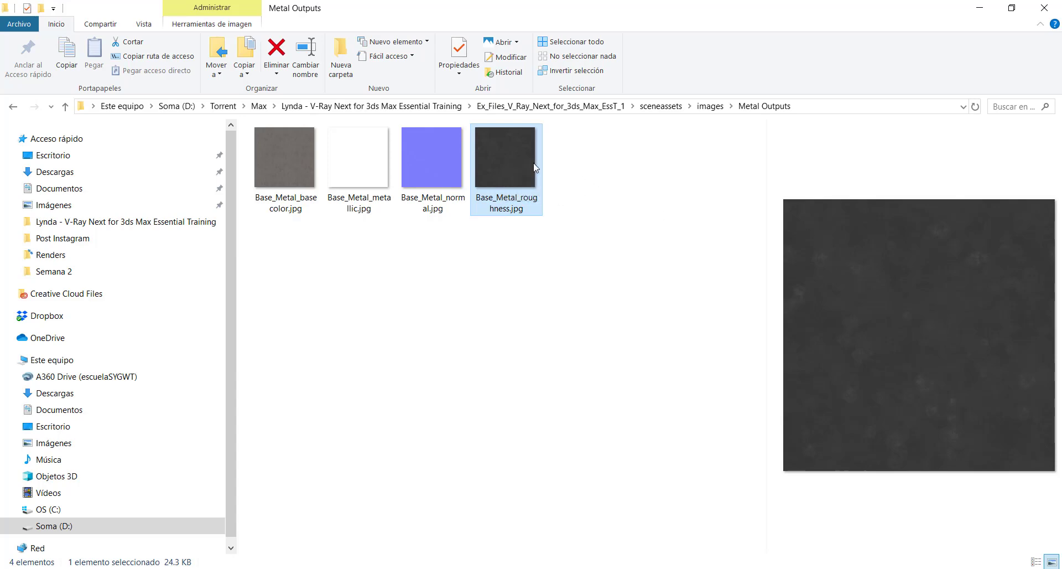
mouse_move(504, 166)
left_mouse_down()
mouse_move(650, 548)
mouse_move(589, 258)
mouse_move(716, 251)
left_mouse_up()
Step: Connect the roughness bitmap to Material #5's Refl. gloss input
scroll(615, 257, "up", 2)
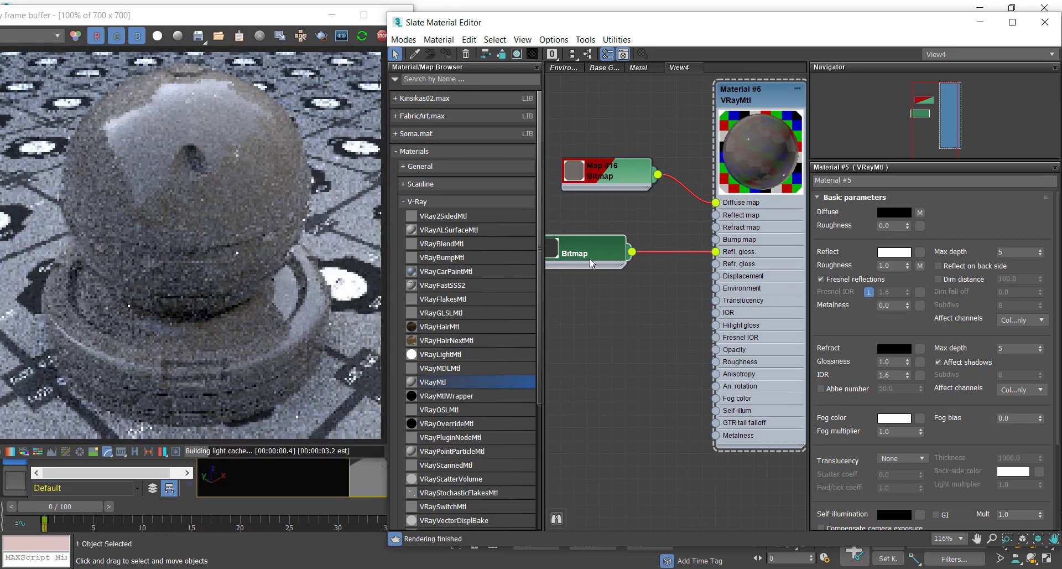
mouse_move(587, 262)
left_mouse_down()
mouse_move(631, 252)
mouse_move(611, 250)
left_mouse_up()
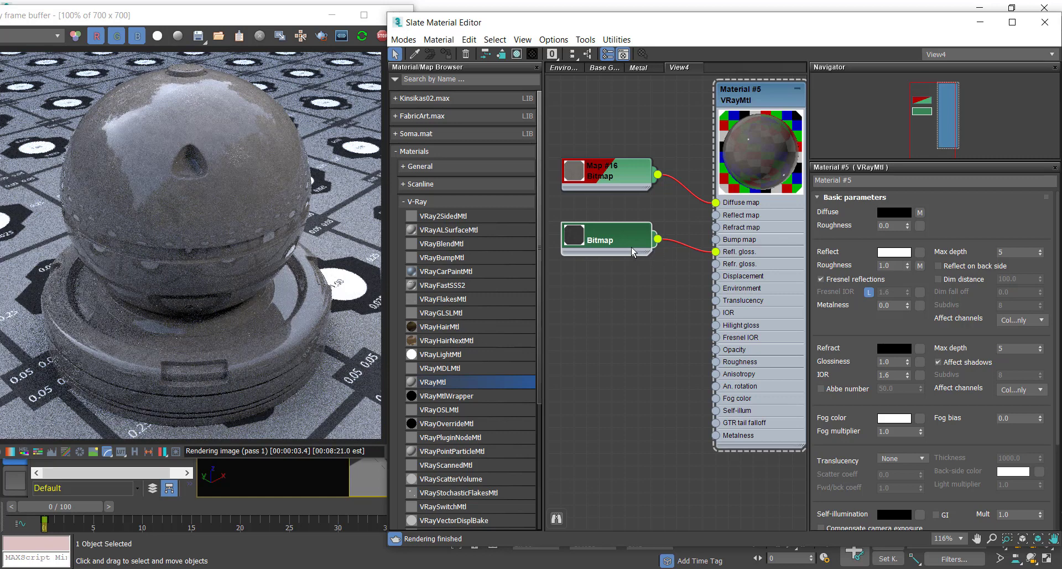
left_click_drag(632, 247, 620, 273)
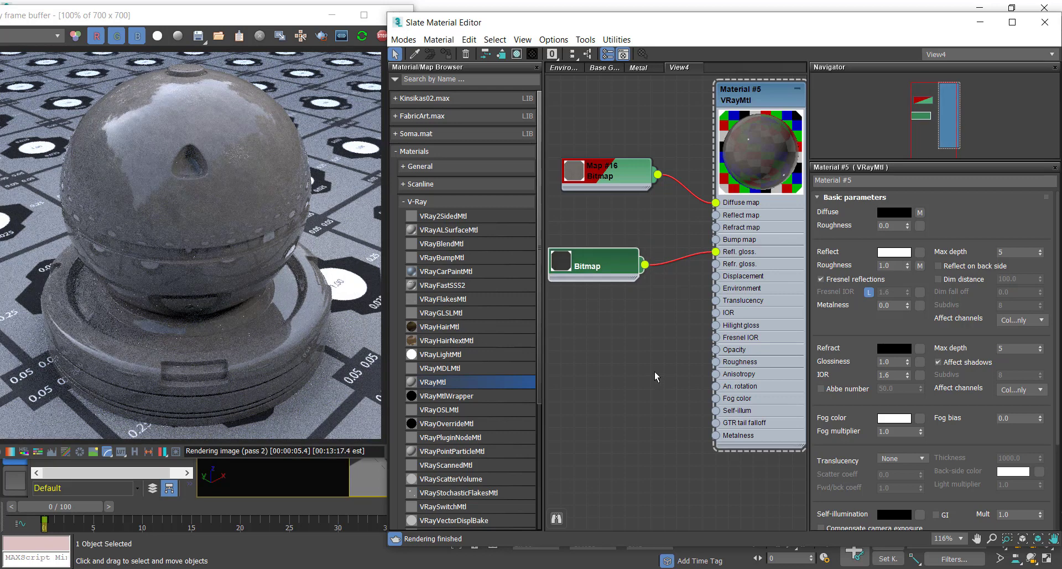
Step: Set Metalness to 1.0 and align the roughness node under Map #16
double_click(891, 305)
type("1")
key("Return")
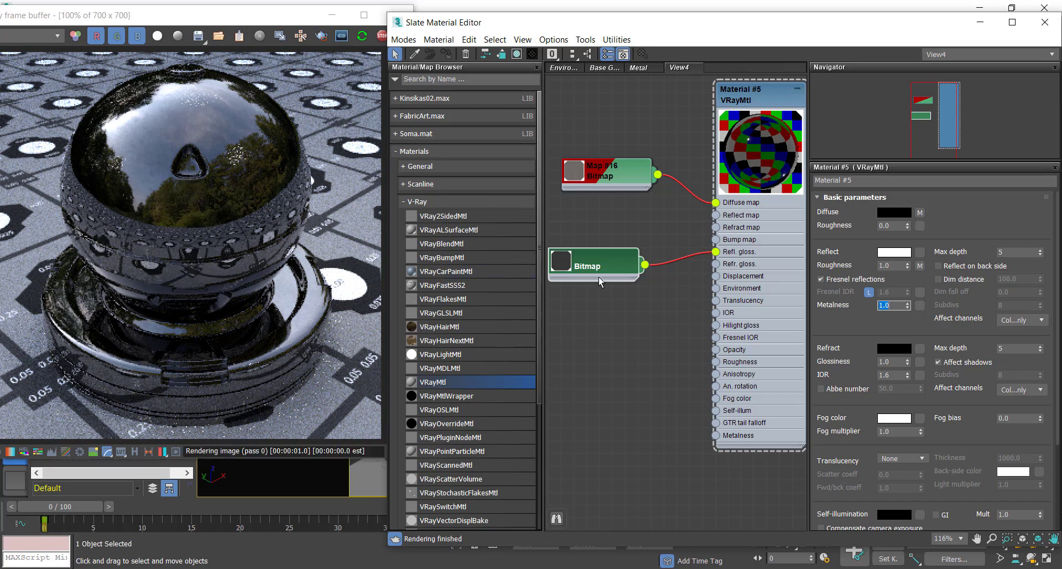
left_click_drag(608, 273, 622, 273)
left_click(617, 183)
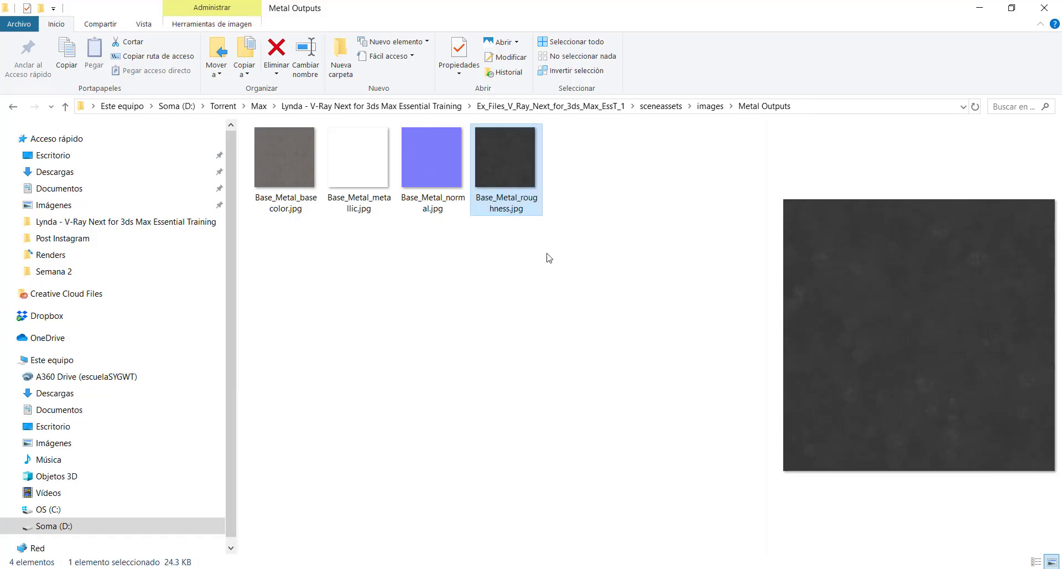
Step: Add Base_Metal_metallic.jpg as bitmap Map #18 wired into Material #5's Metalness input
left_click(355, 166)
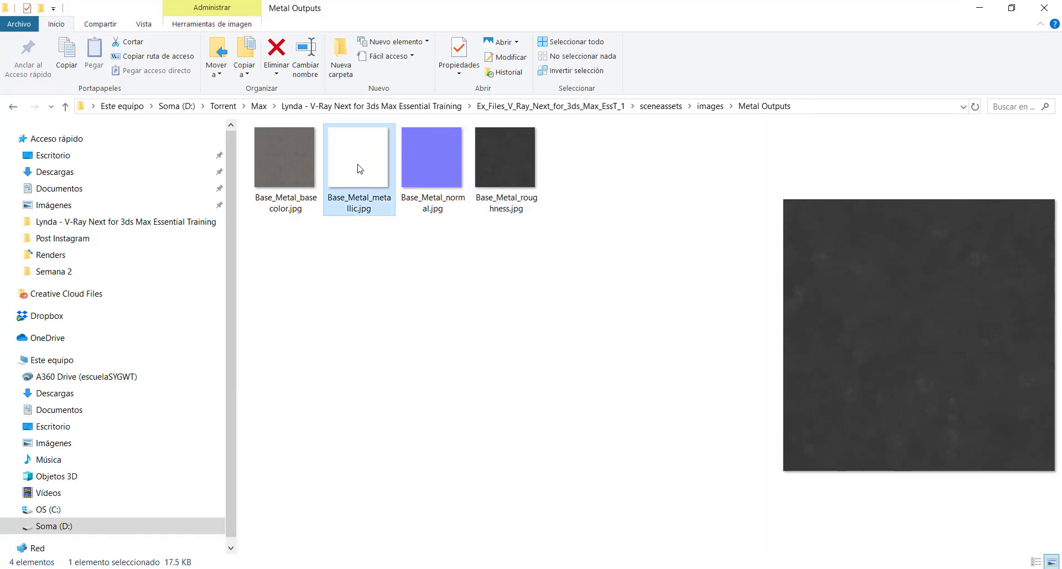
left_click_drag(346, 170, 599, 376)
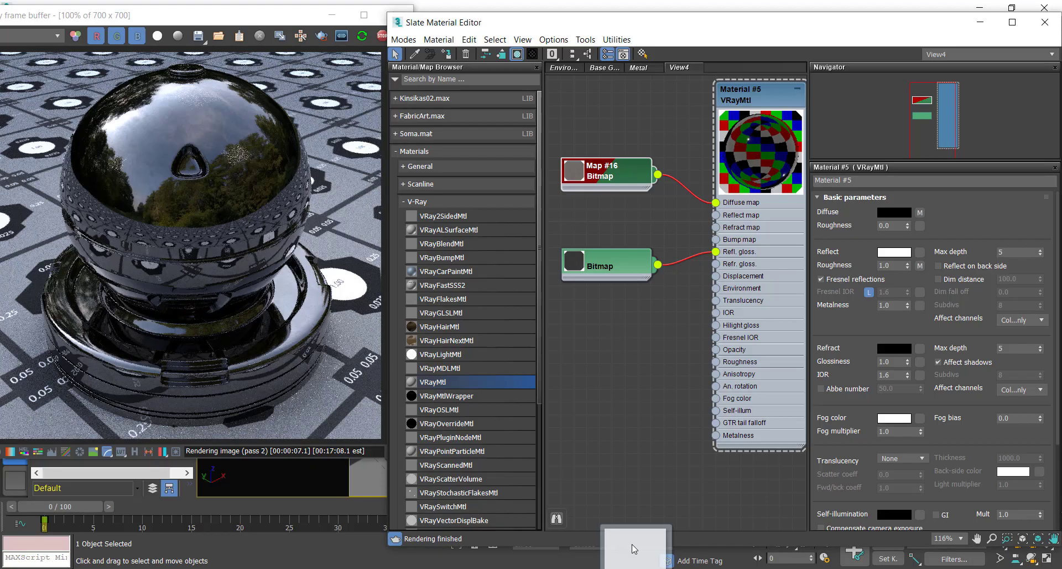
left_click_drag(644, 380, 716, 435)
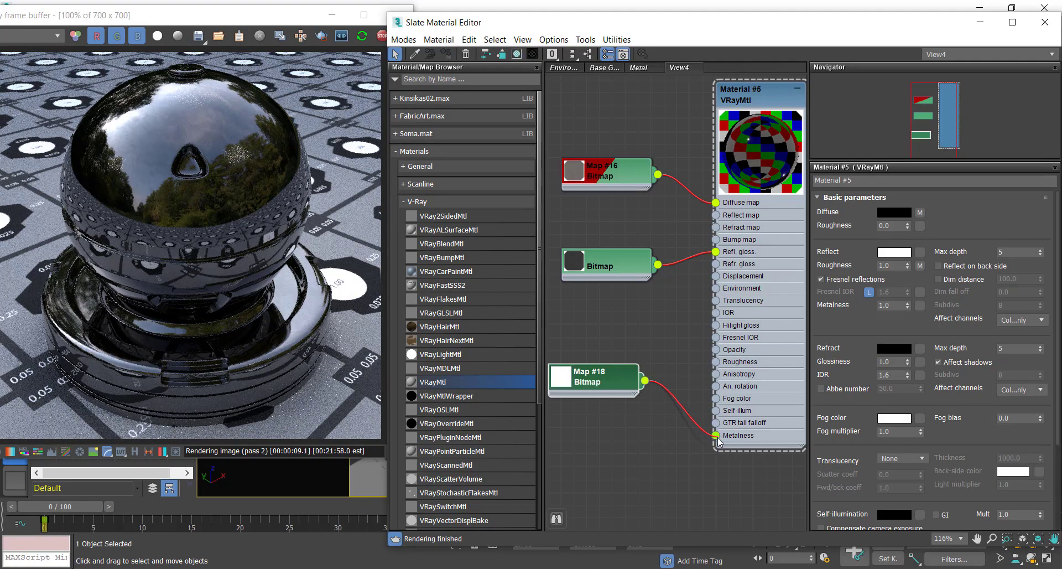
left_click_drag(616, 387, 618, 426)
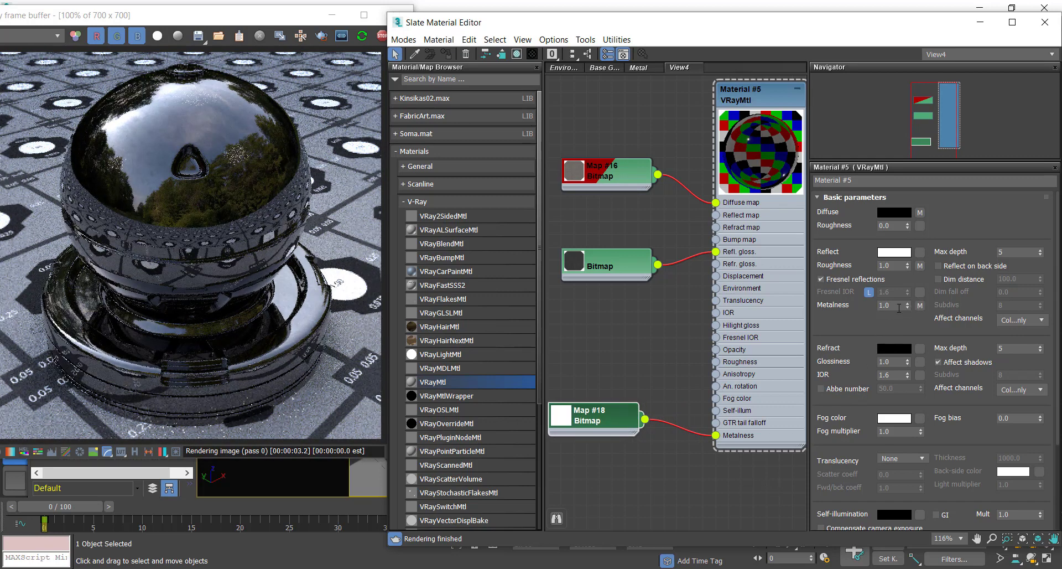
double_click(898, 306)
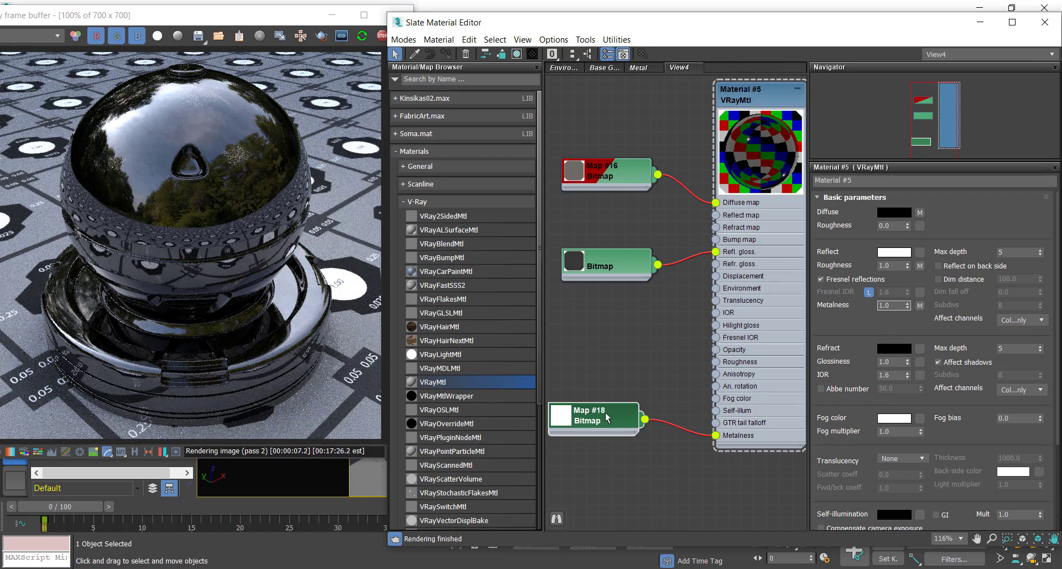
mouse_move(606, 425)
left_mouse_down()
mouse_move(598, 450)
mouse_move(584, 374)
left_mouse_up()
double_click(559, 450)
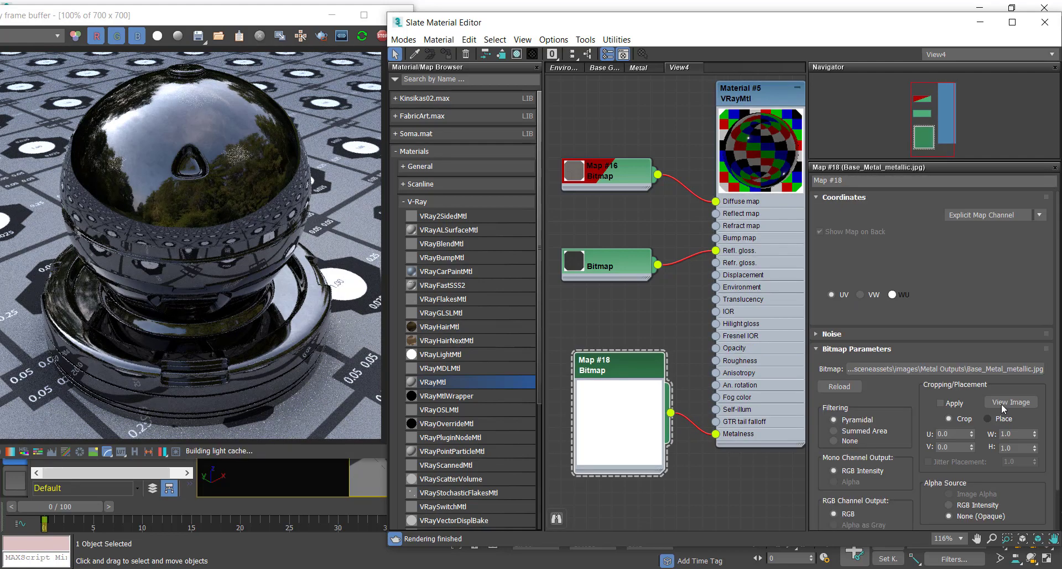
left_click(1011, 402)
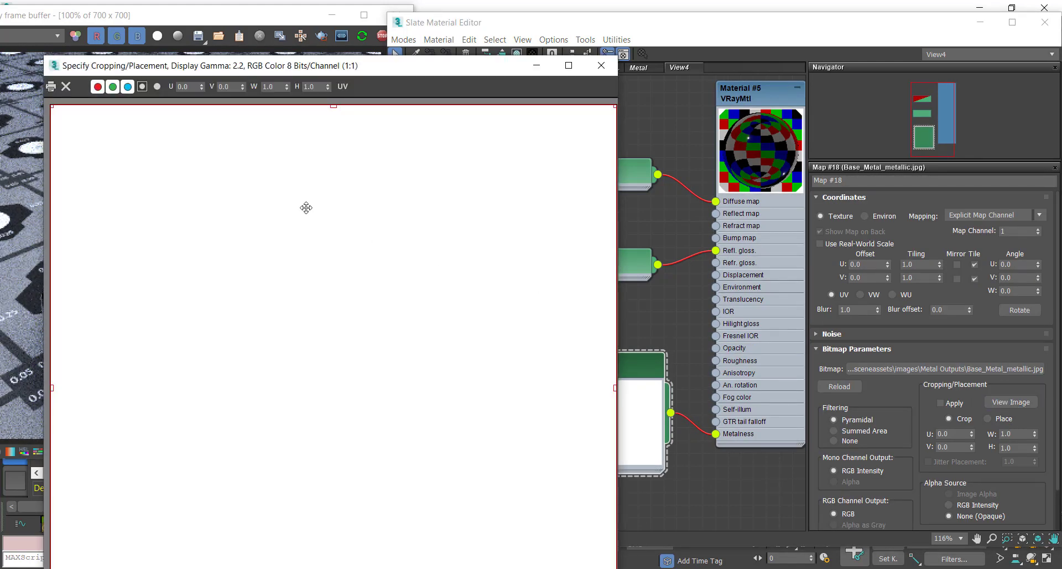
left_click(602, 65)
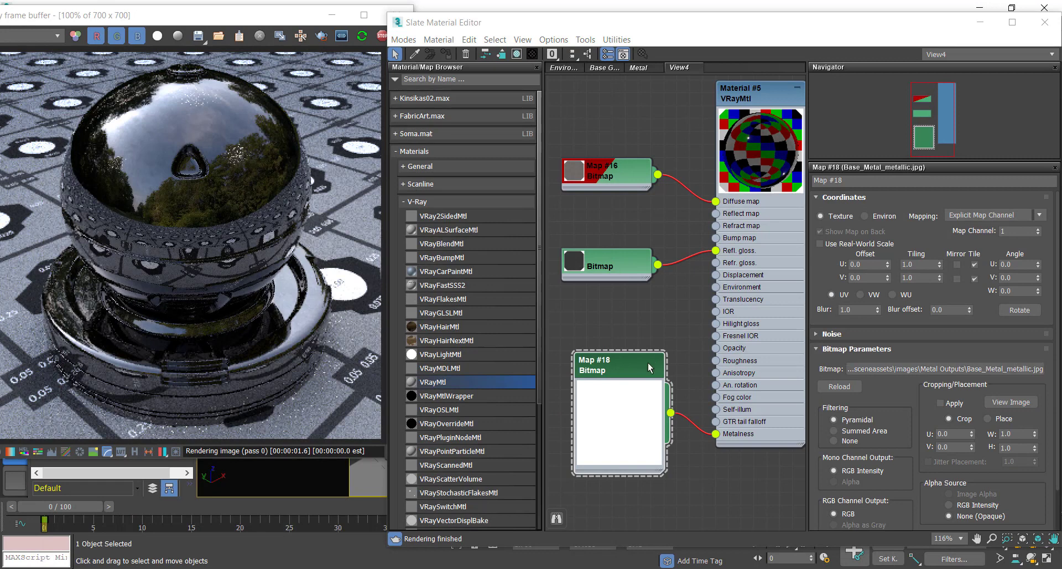
double_click(751, 105)
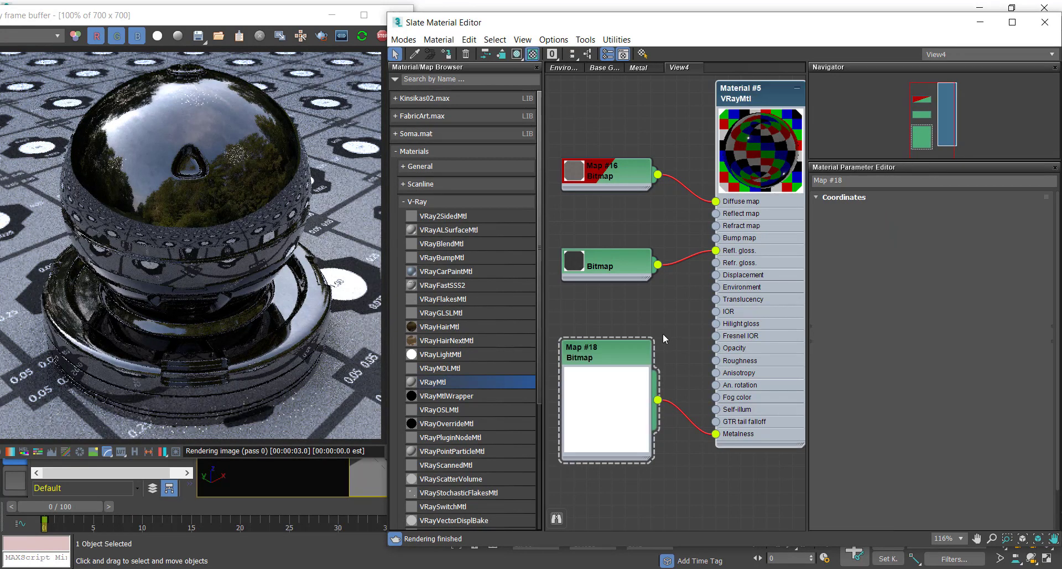
double_click(893, 306)
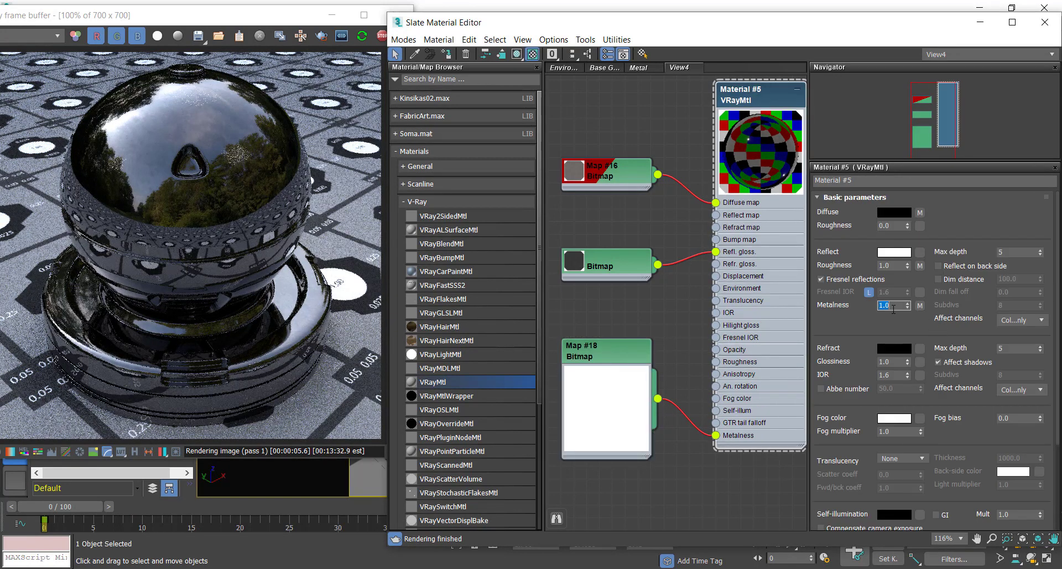
left_click_drag(607, 364, 609, 413)
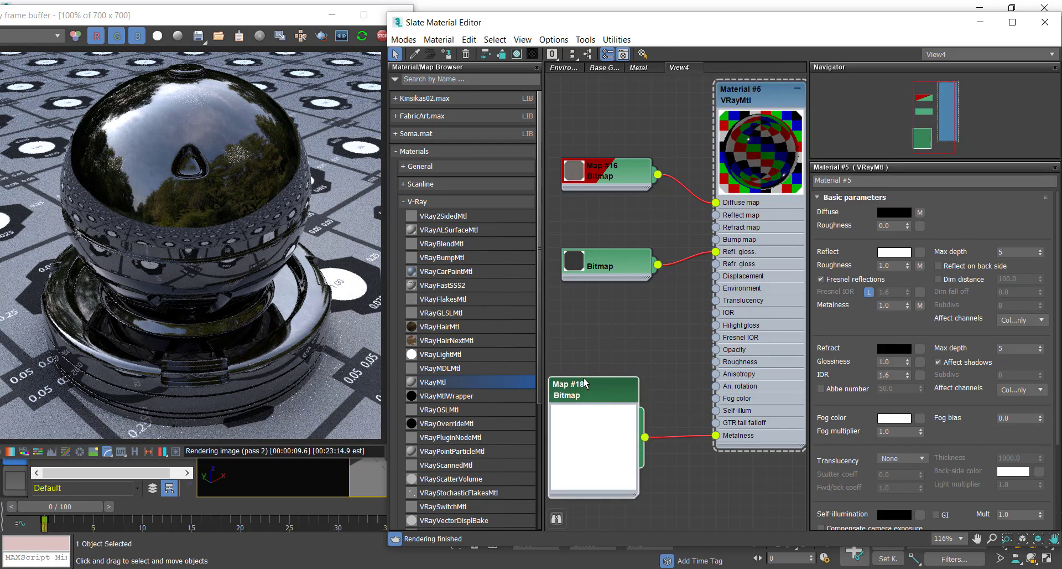
mouse_move(585, 382)
left_mouse_down()
mouse_move(598, 365)
mouse_move(612, 457)
left_mouse_up()
double_click(596, 445)
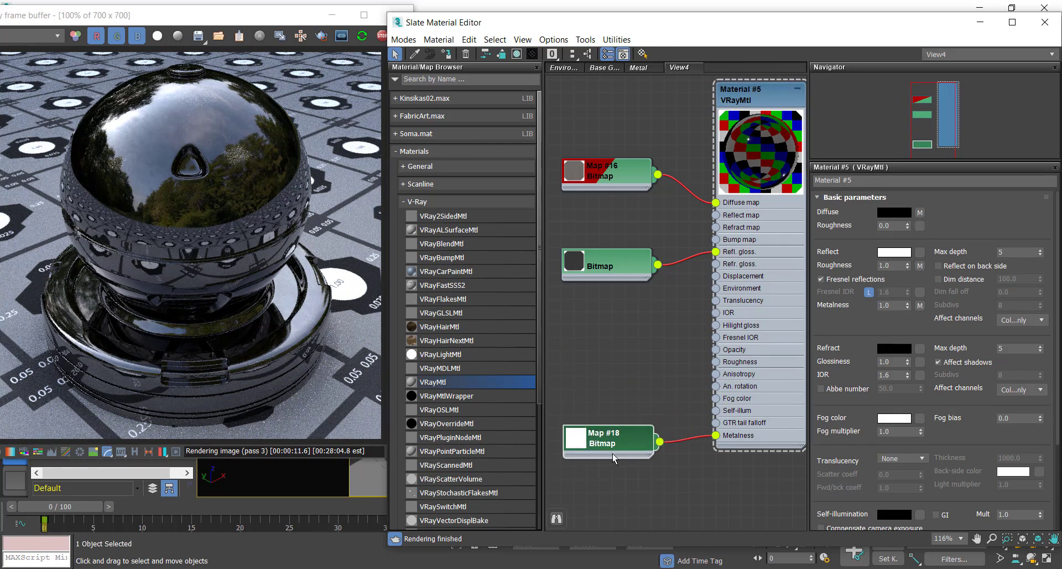
left_click(614, 264)
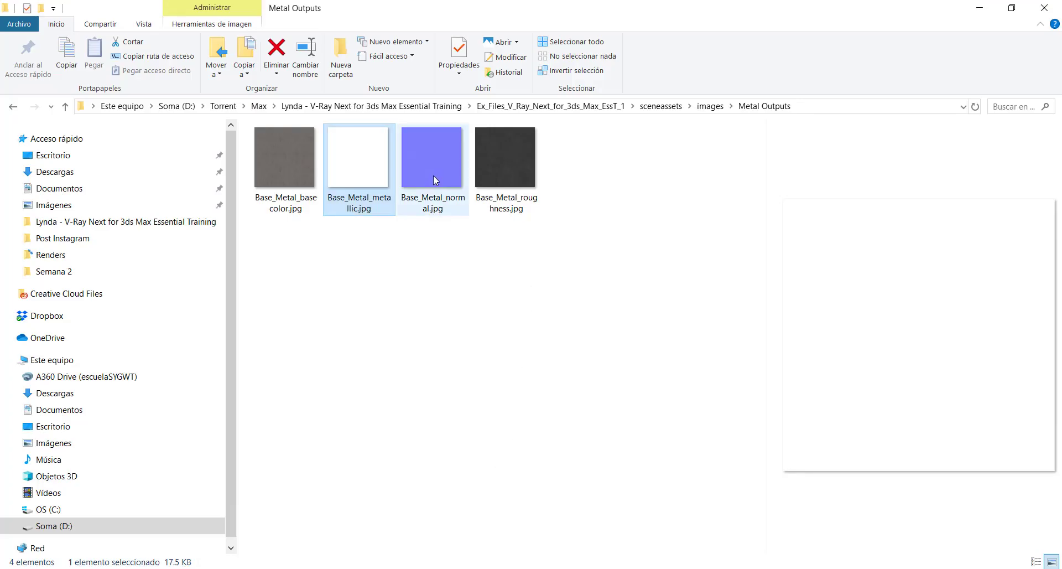
Step: Add Base_Metal_normal.jpg as Map #19 and wire it into Material #5's Bump map
mouse_move(431, 160)
left_mouse_down()
mouse_move(664, 560)
mouse_move(601, 414)
left_mouse_up()
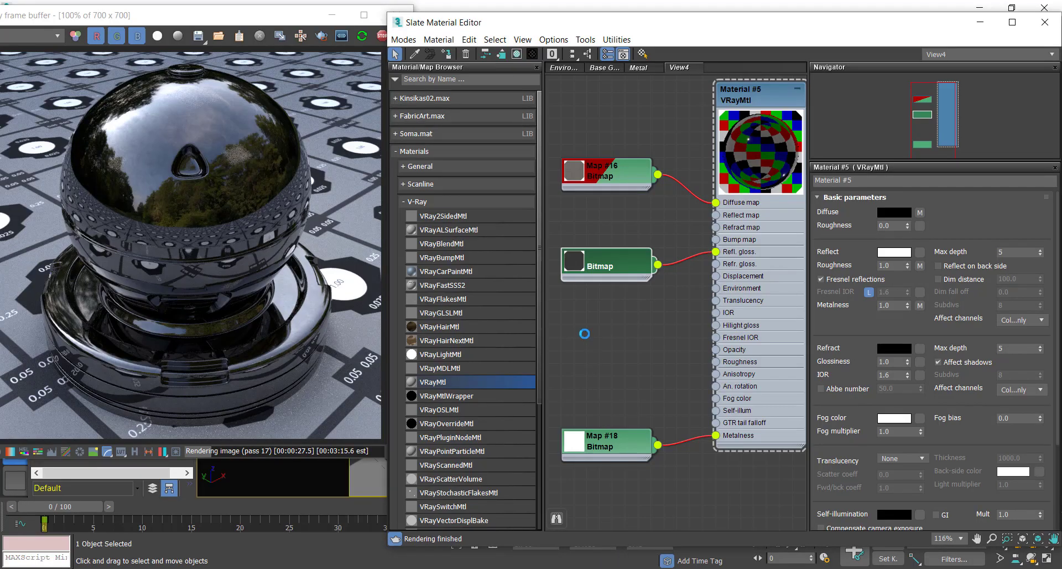
left_click_drag(626, 331, 615, 224)
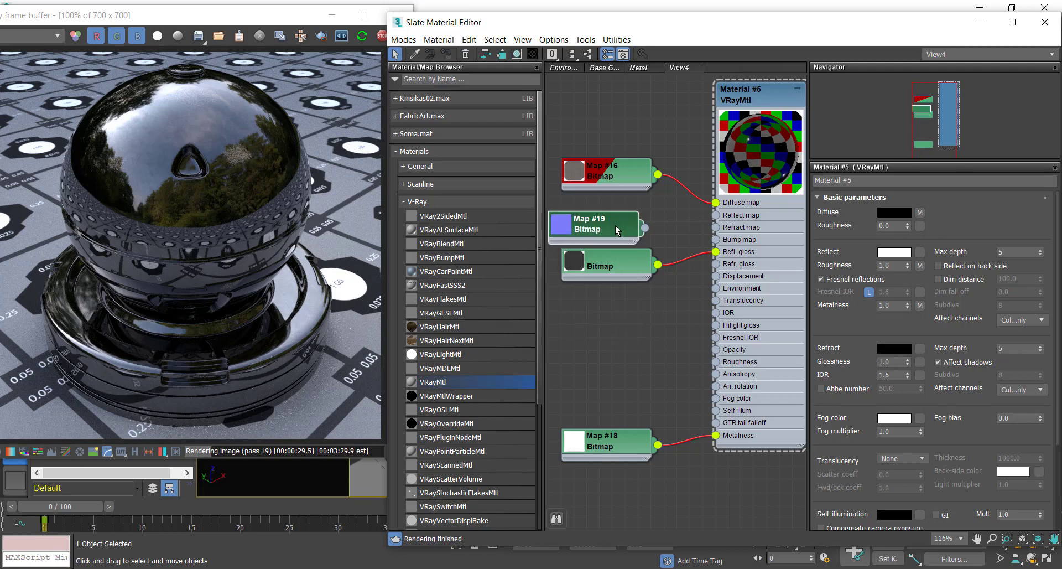
left_click_drag(622, 277, 609, 302)
left_click_drag(609, 225, 611, 249)
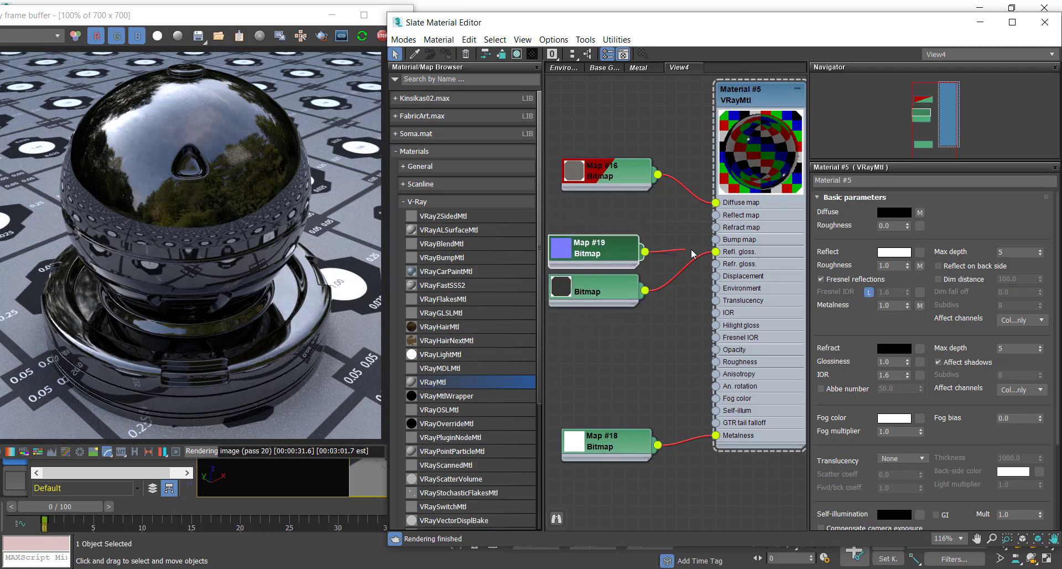
left_click_drag(616, 290, 616, 303)
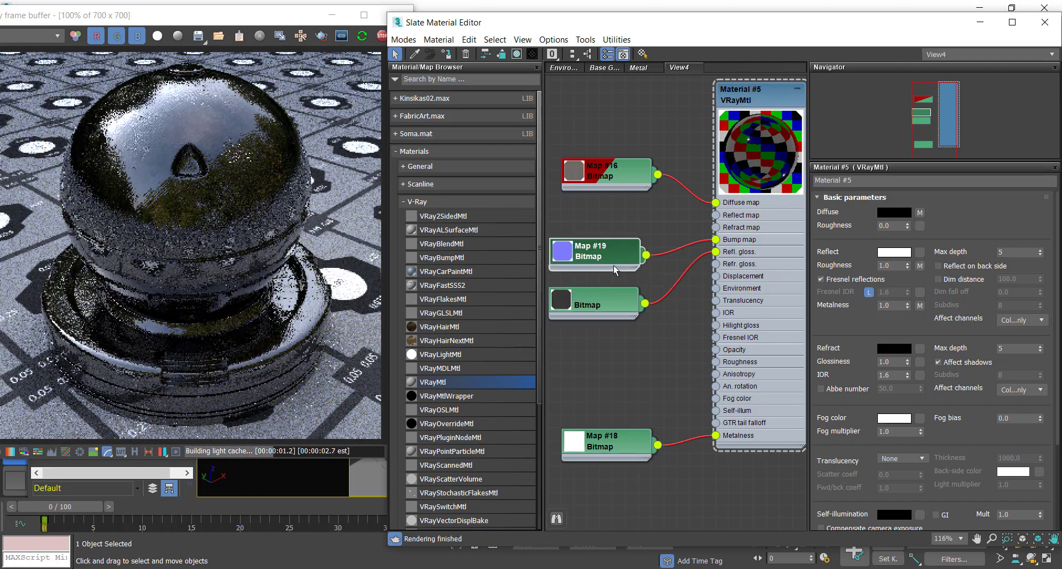
Step: Stack the Map #16, roughness, normal and Map #18 nodes in a neat column
left_click_drag(614, 265, 617, 316)
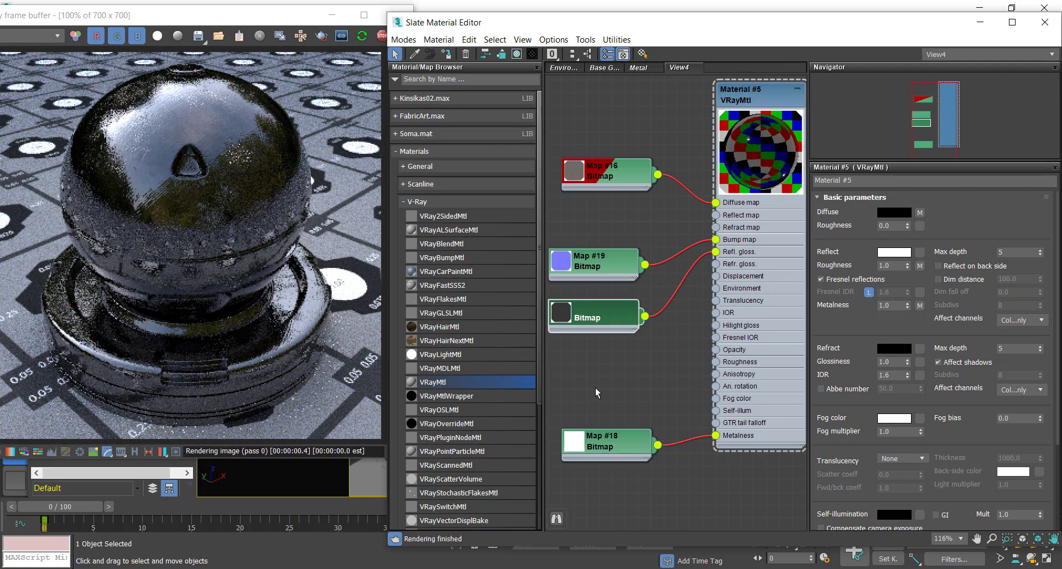
left_click_drag(612, 185, 598, 198)
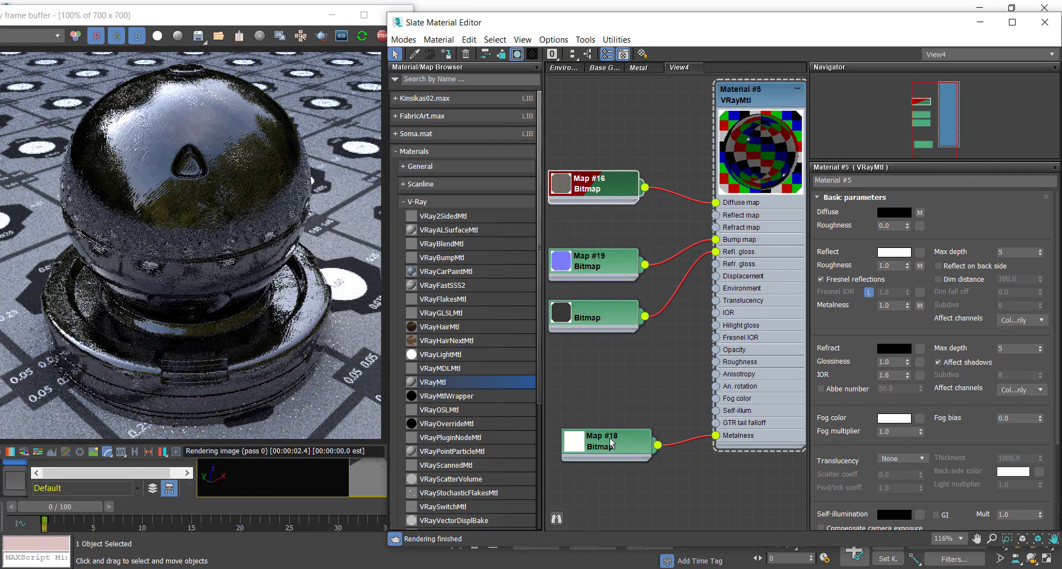
left_click_drag(610, 441, 609, 428)
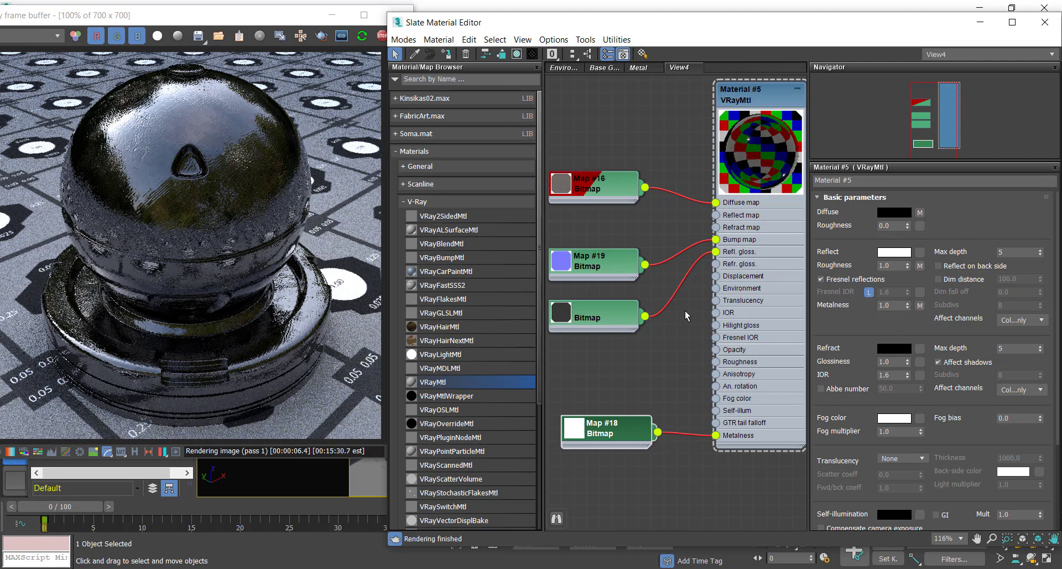
left_click_drag(610, 328, 606, 327)
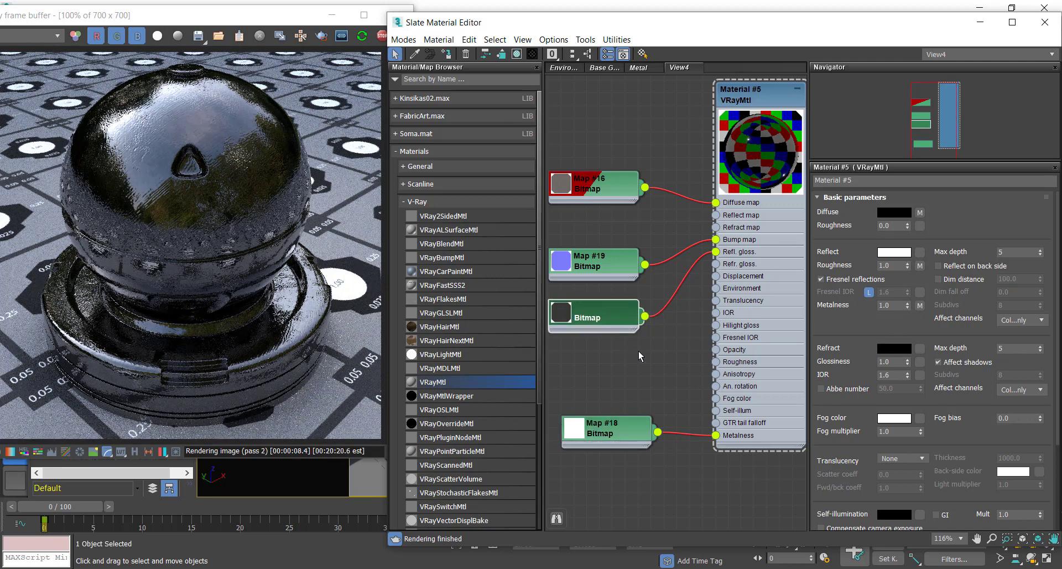
scroll(639, 351, "down", 2)
left_click_drag(636, 387, 625, 399)
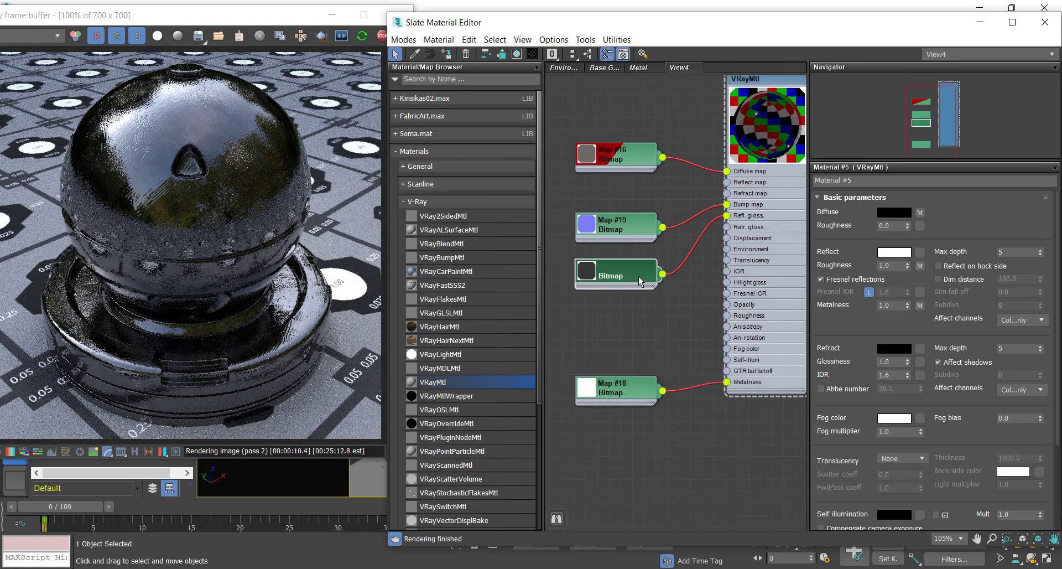
scroll(645, 310, "up", 2)
Step: Reload the roughness bitmap Map #17 with gamma overridden to 1.0
left_click(632, 400)
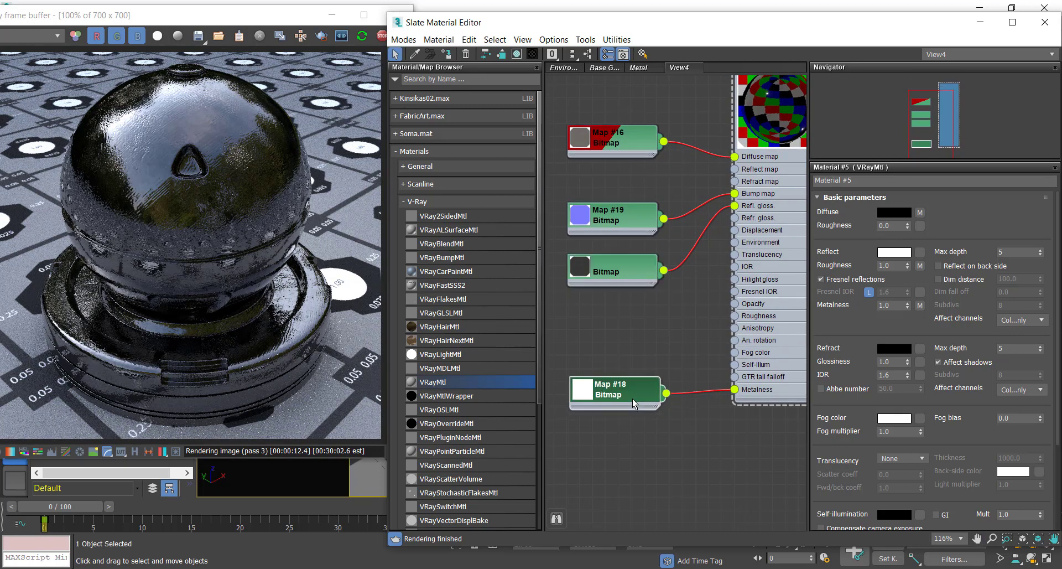
double_click(635, 270)
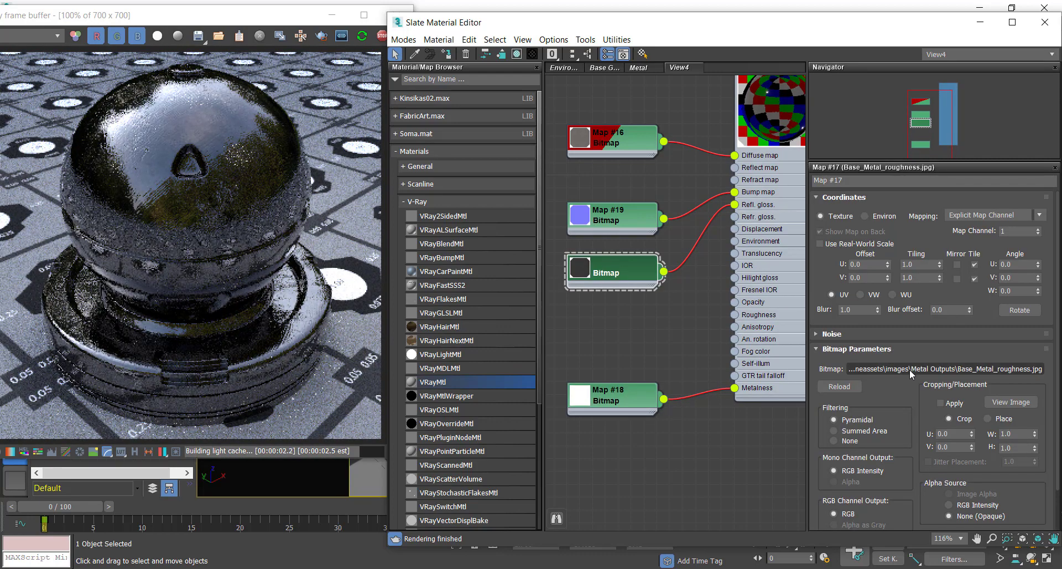
left_click(909, 370)
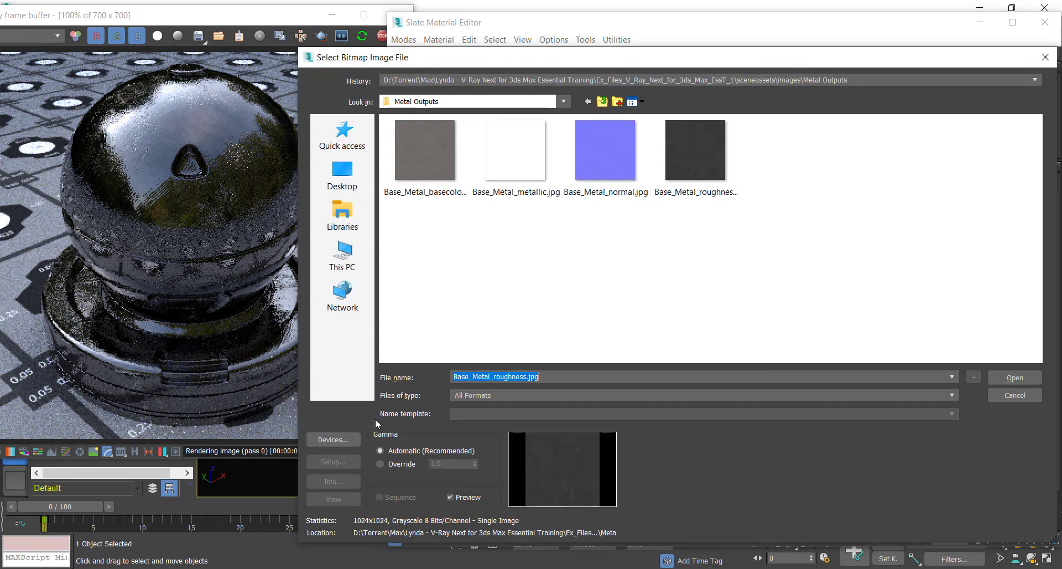
left_click(403, 465)
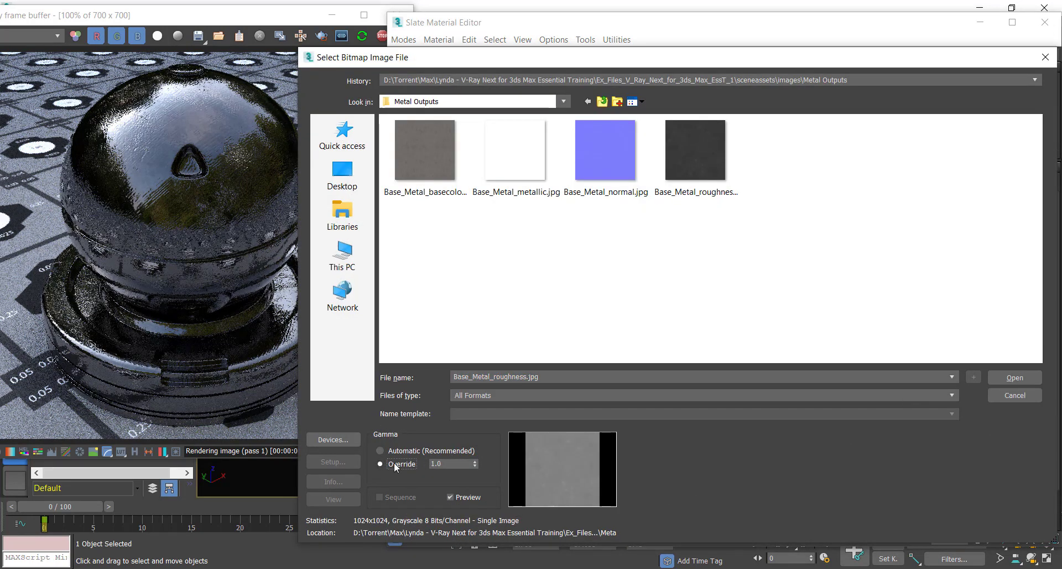
left_click(1022, 383)
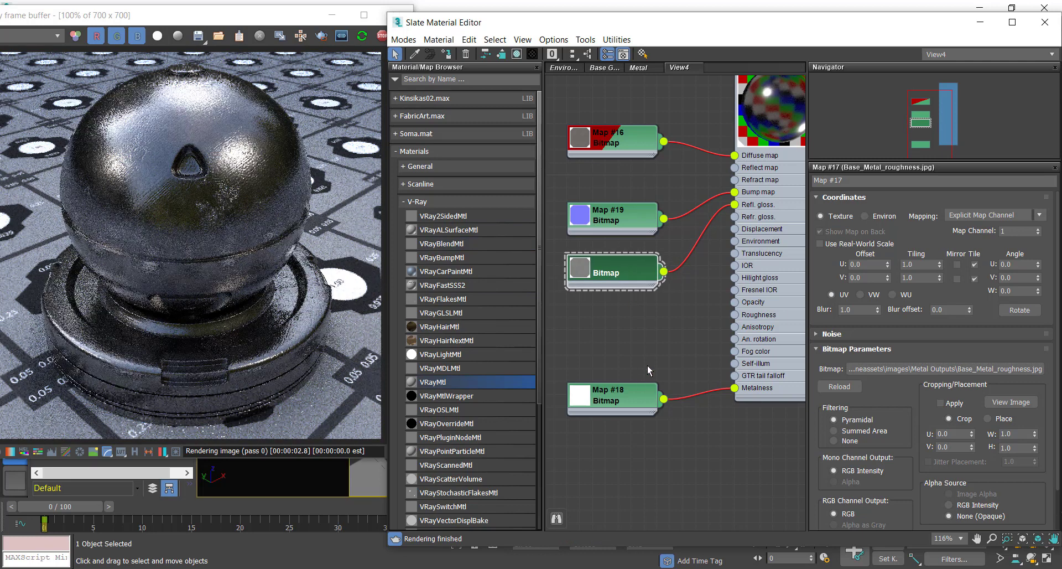
Step: Reload the normal bitmap Map #19 with gamma override 1.0
scroll(644, 334, "down", 2)
left_click(634, 235)
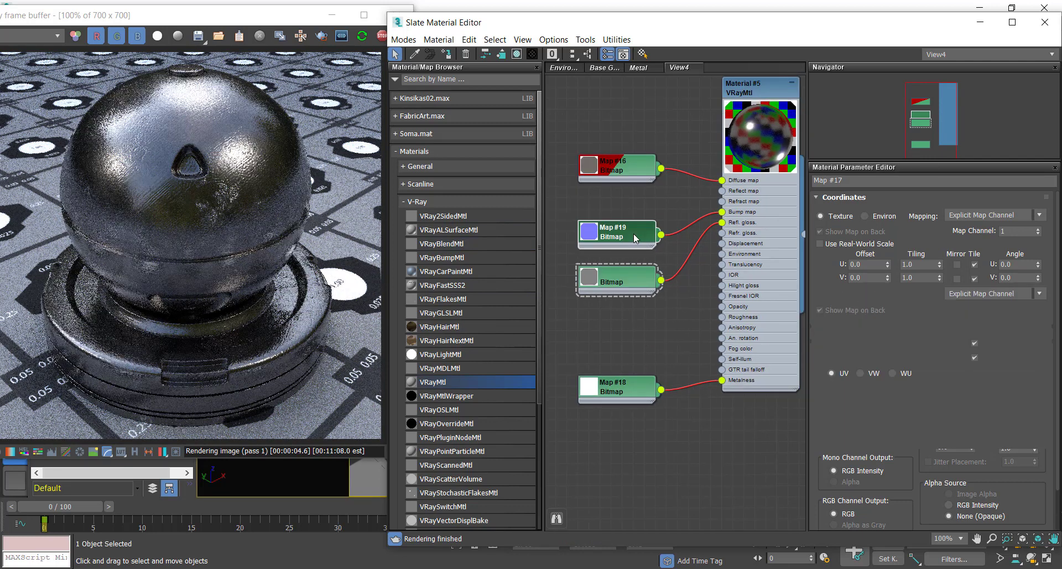
left_click(927, 374)
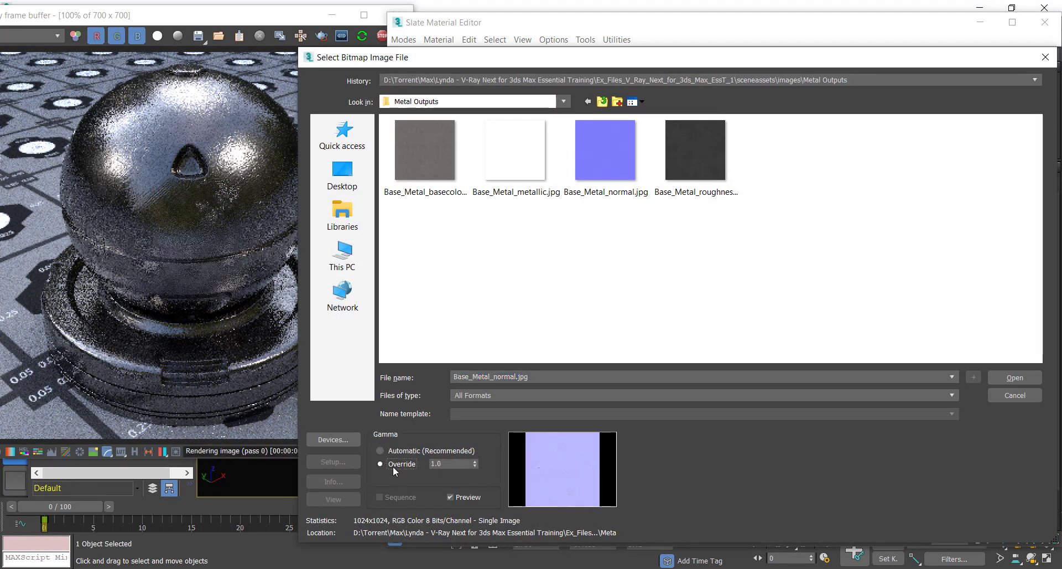
left_click(1015, 377)
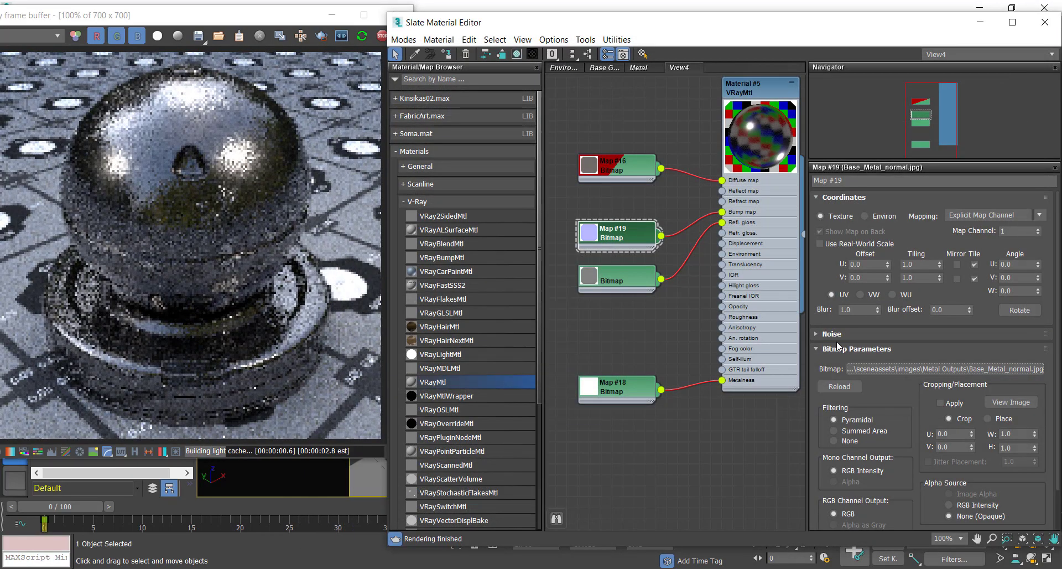
Step: Insert a VRayNormalMap on the Bump map wire through its Normal map input
left_click(467, 201)
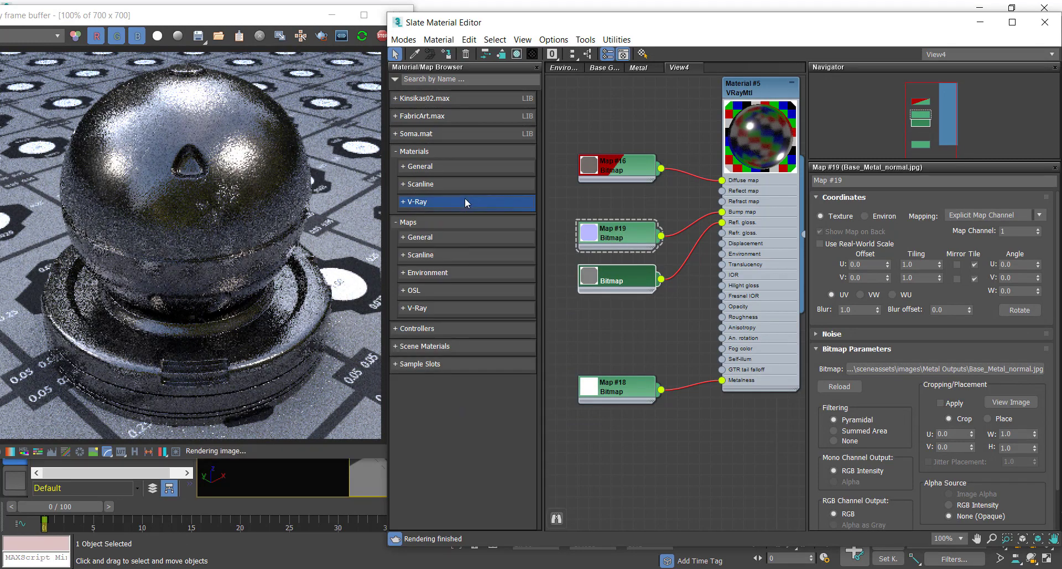
left_click(426, 309)
scroll(437, 332, "down", 2)
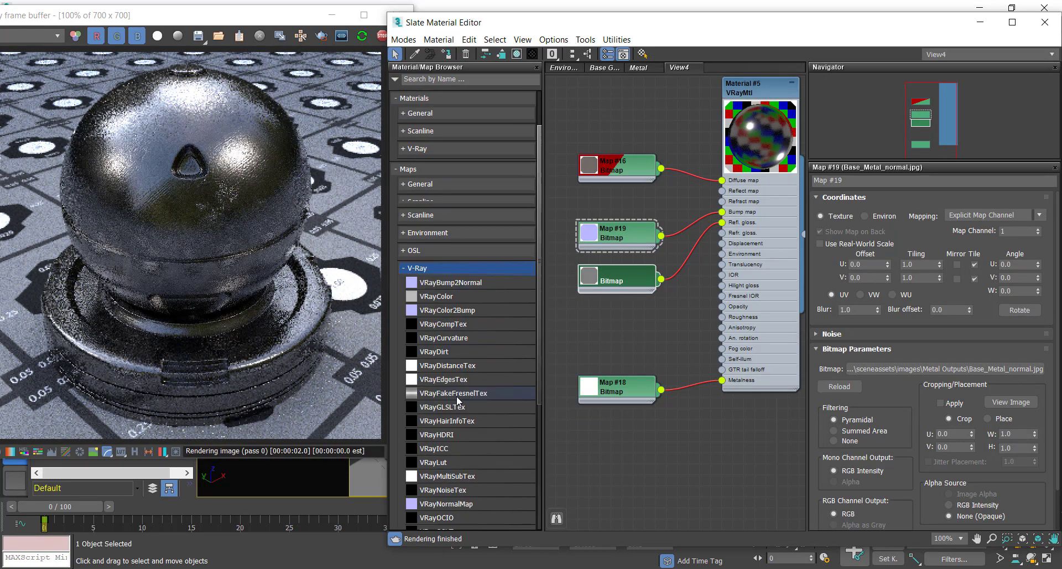
scroll(457, 387, "down", 2)
scroll(466, 398, "down", 2)
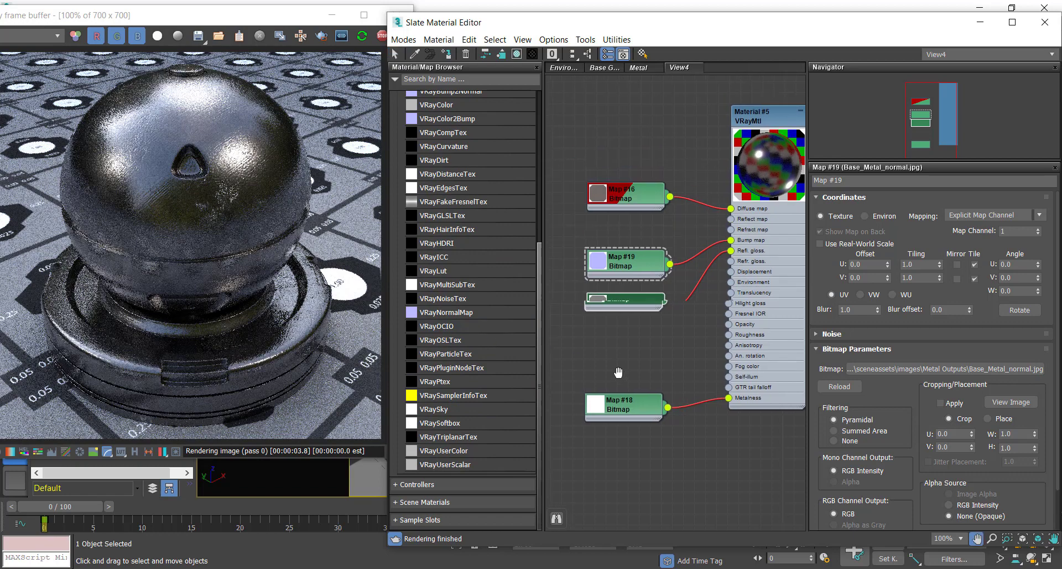
left_click_drag(470, 313, 579, 316)
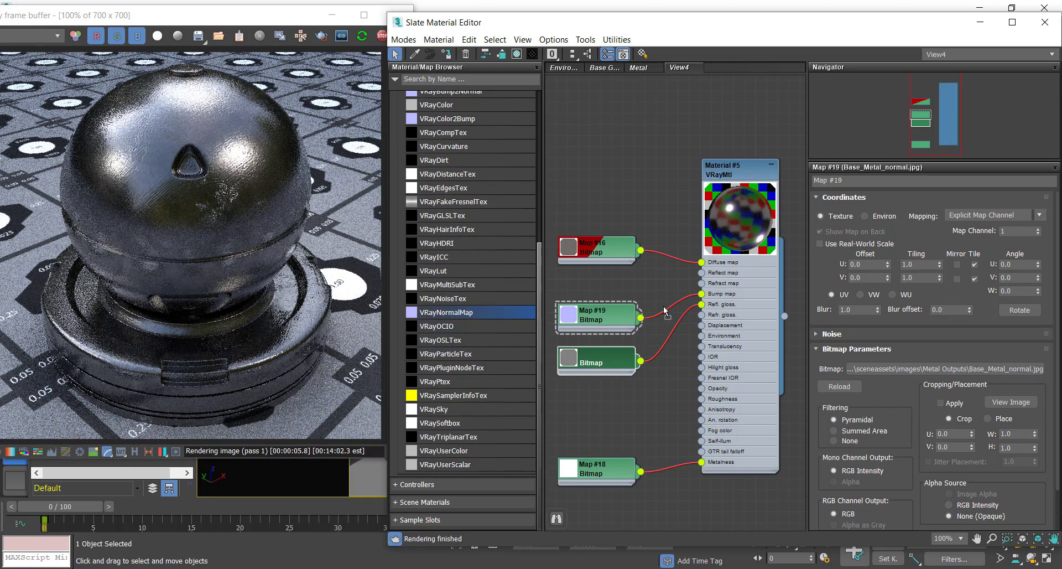
left_click_drag(665, 311, 665, 312)
left_click(645, 326)
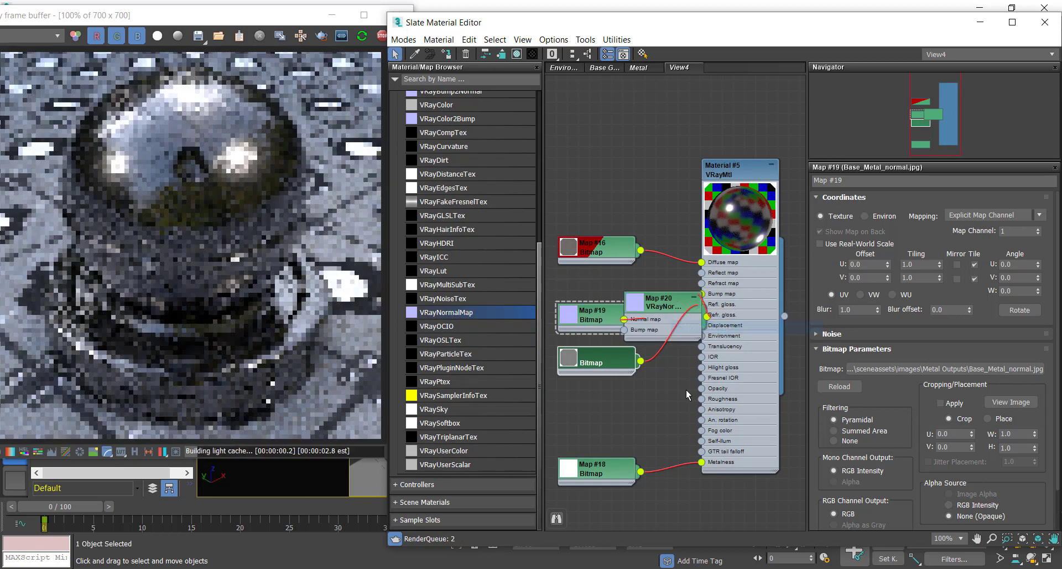
Step: Position Map #19 to the left of the new VRayNormalMap node Map #20
left_click_drag(592, 314, 520, 312)
left_click_drag(658, 308, 604, 304)
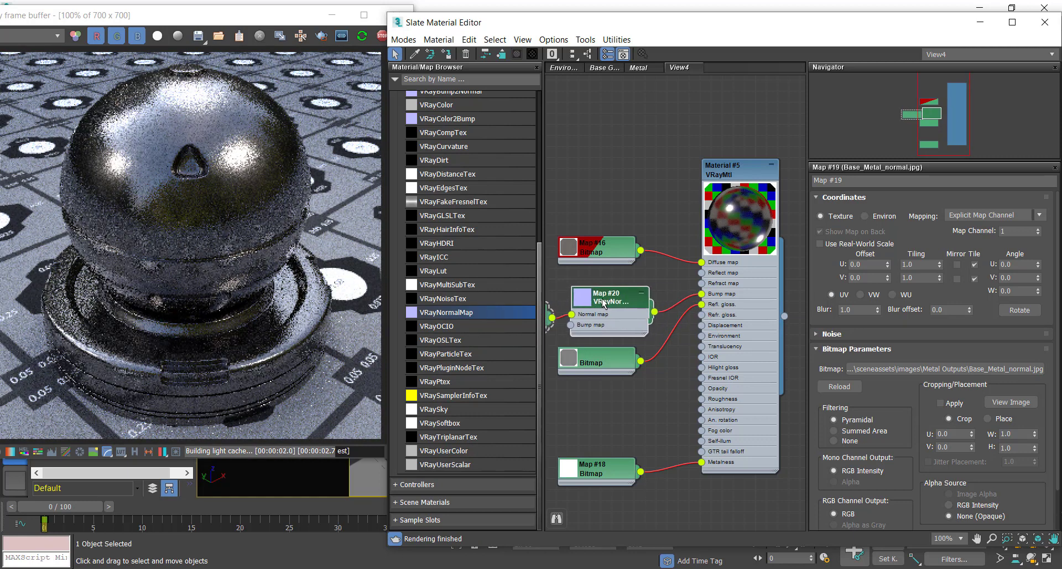
middle_click_drag(604, 303, 686, 260)
left_click_drag(625, 288, 620, 266)
middle_click_drag(636, 293, 662, 278)
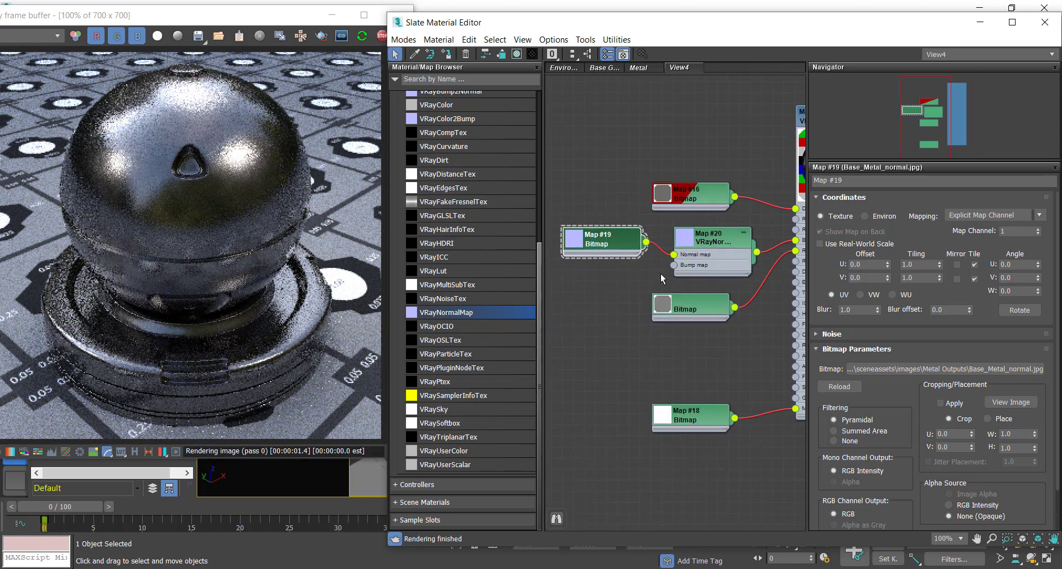
scroll(663, 278, "up", 1)
scroll(663, 285, "up", 1)
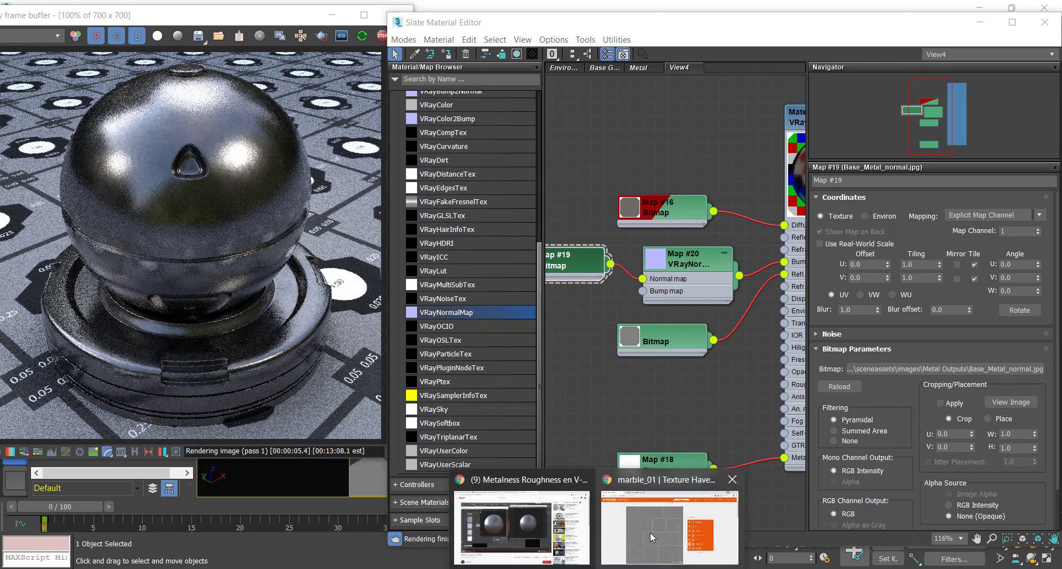
left_click(650, 532)
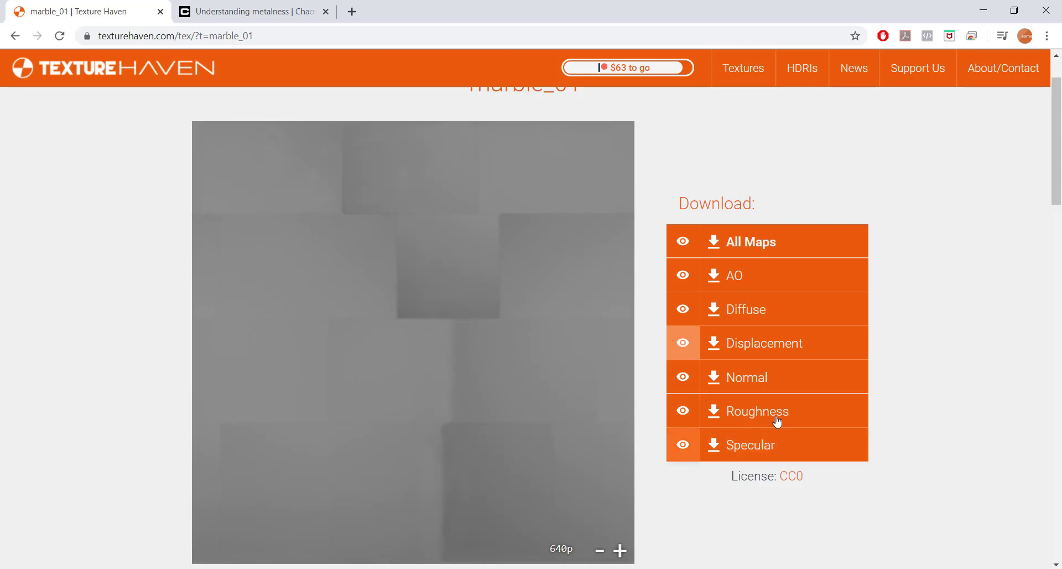
left_click(984, 10)
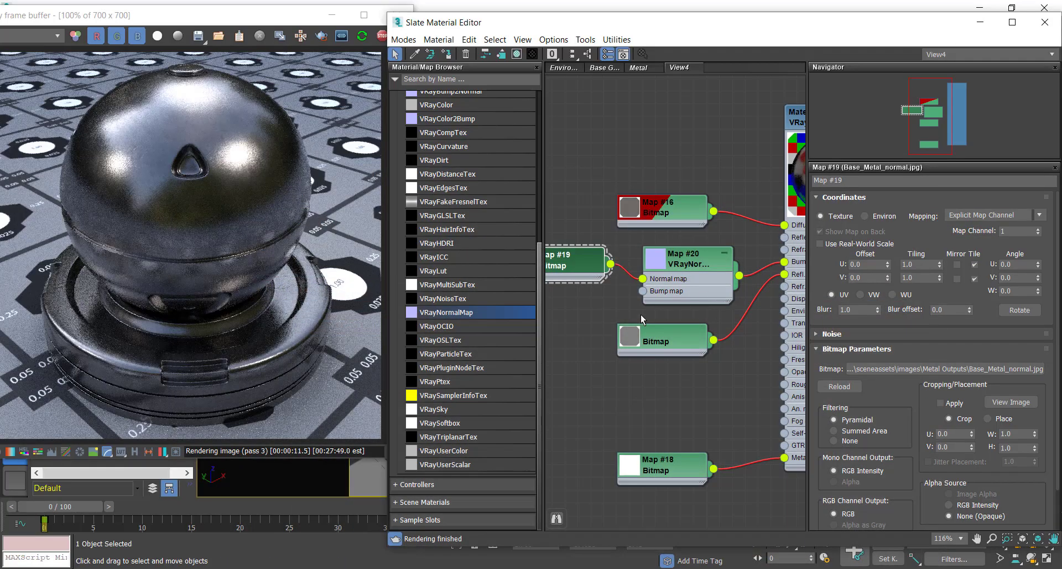
Step: Nudge Map #19, the Bitmap node and Map #16 into line, then select Material #5
left_click_drag(578, 296, 577, 286)
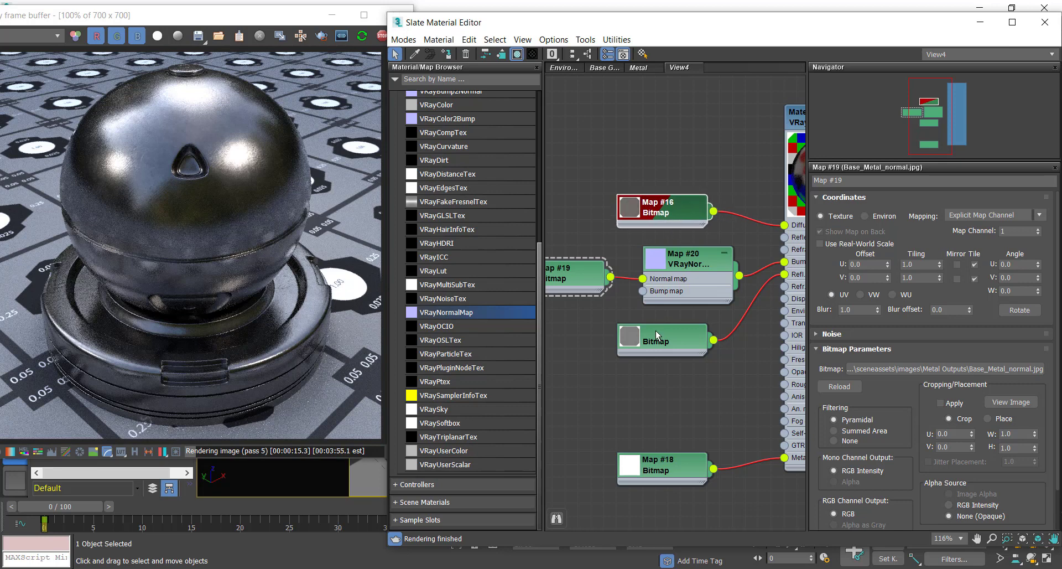
scroll(679, 308, "down", 2)
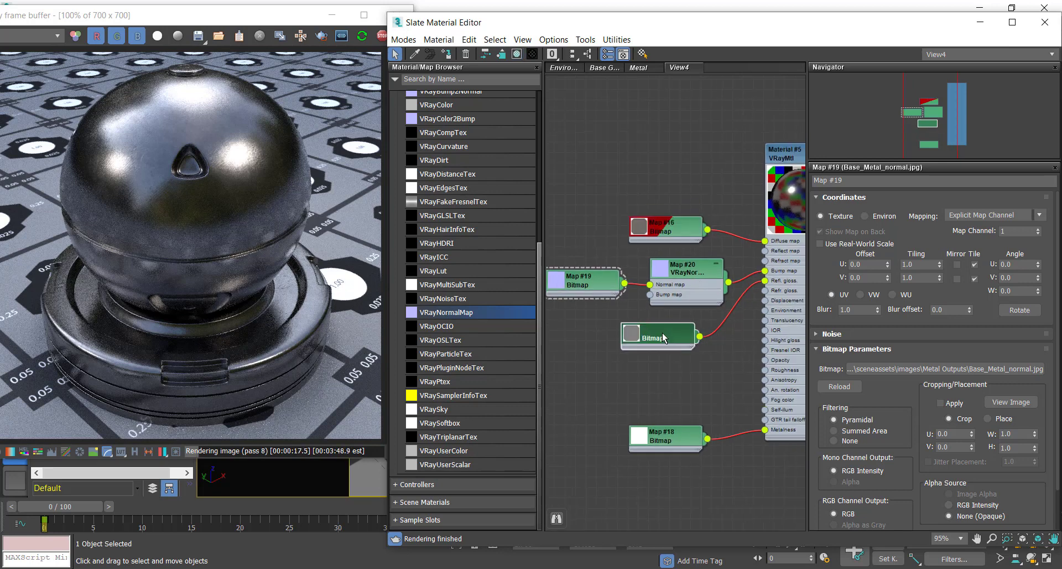
left_click_drag(662, 333, 652, 344)
left_click_drag(658, 227, 623, 214)
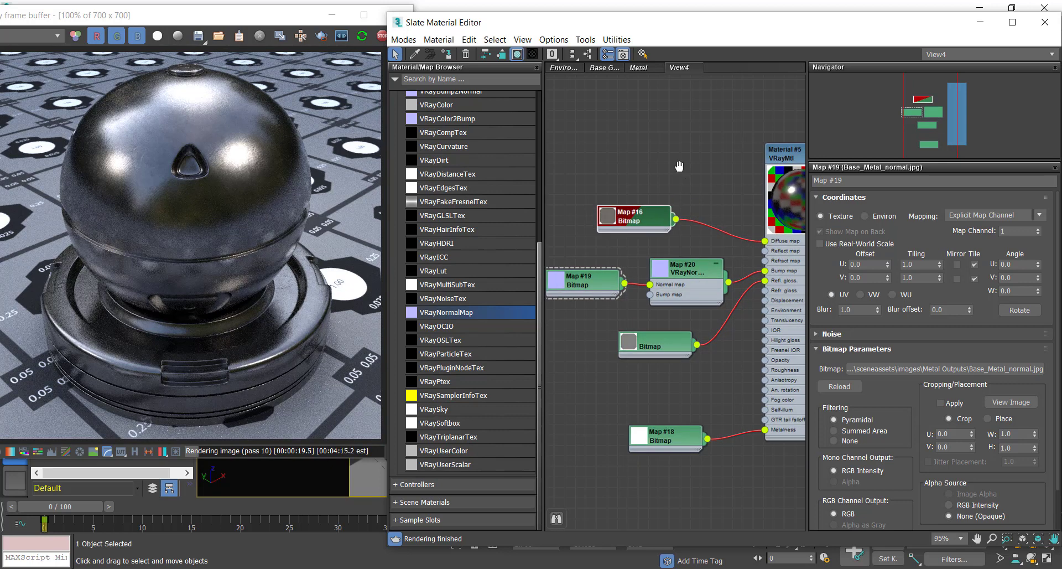
middle_click_drag(679, 166, 593, 158)
left_click(712, 153)
left_click(693, 364)
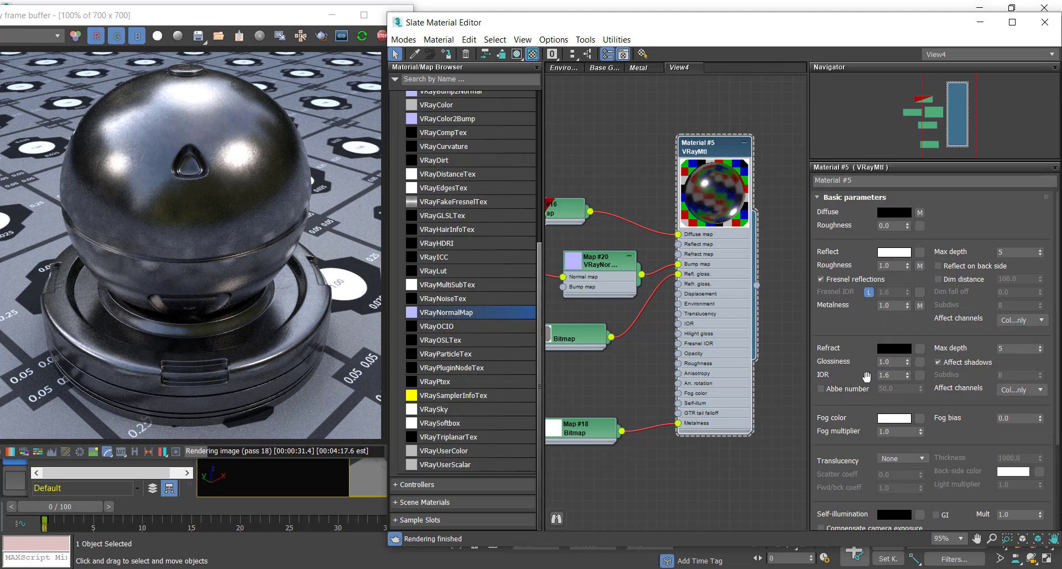
Step: Move the VRayNormalMap node and Map #19 further left in the graph
scroll(866, 376, "down", 2)
scroll(835, 381, "down", 2)
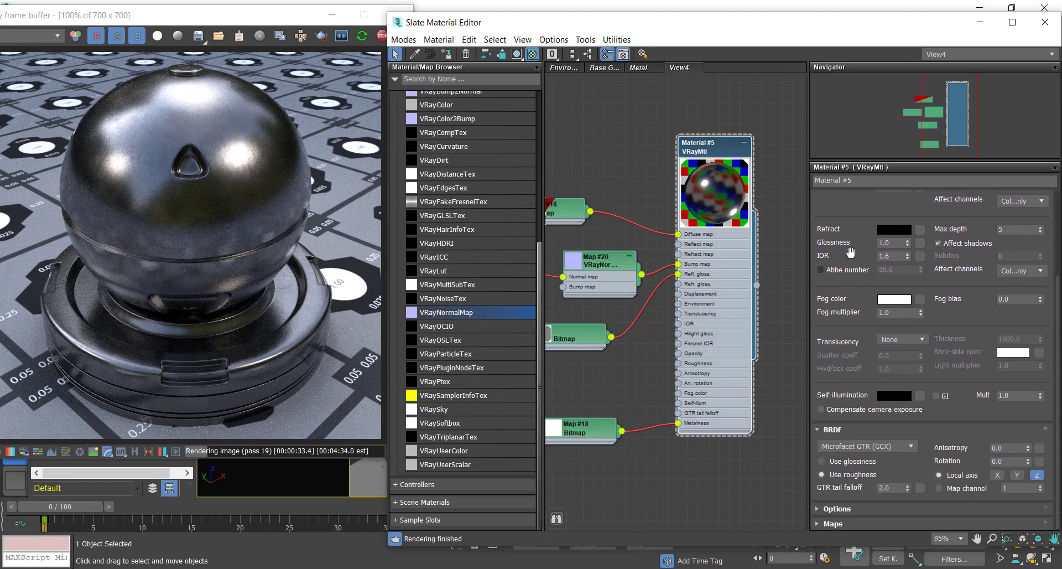
scroll(855, 277, "up", 2)
scroll(880, 328, "up", 2)
middle_click_drag(596, 176, 684, 153)
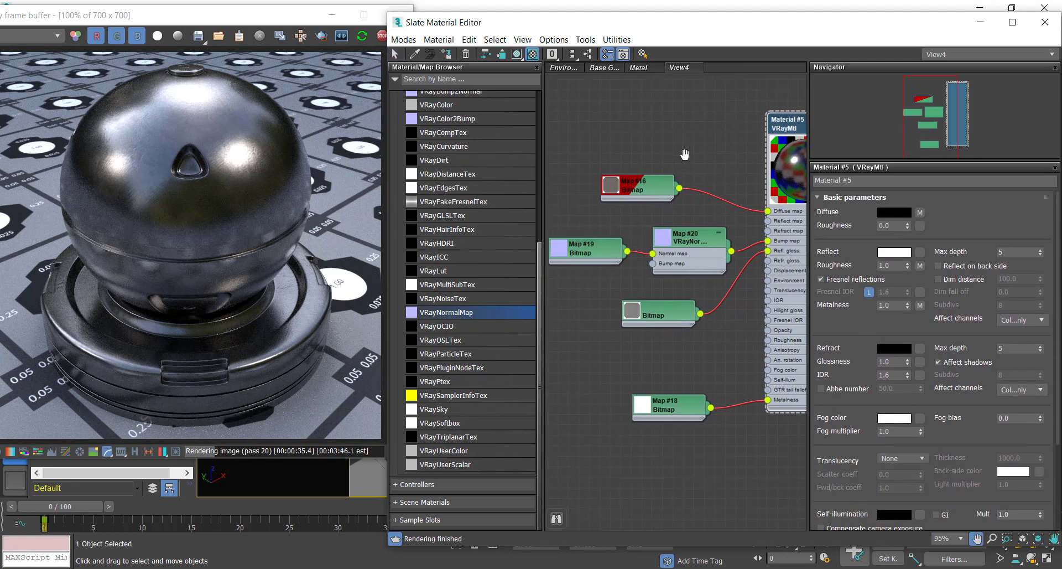
left_click_drag(701, 244, 676, 238)
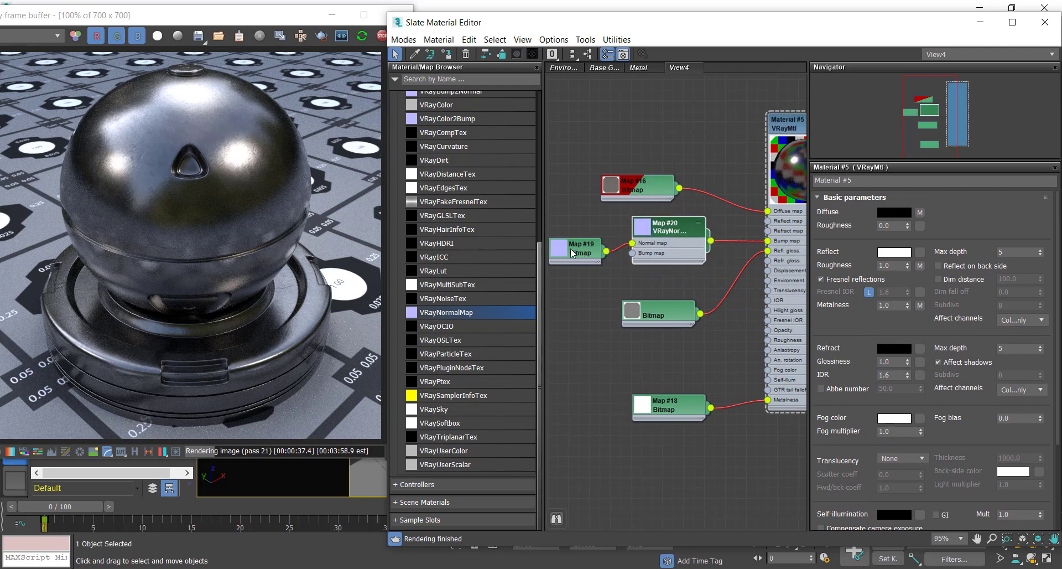
middle_click_drag(590, 293, 638, 270)
left_click_drag(632, 260, 620, 260)
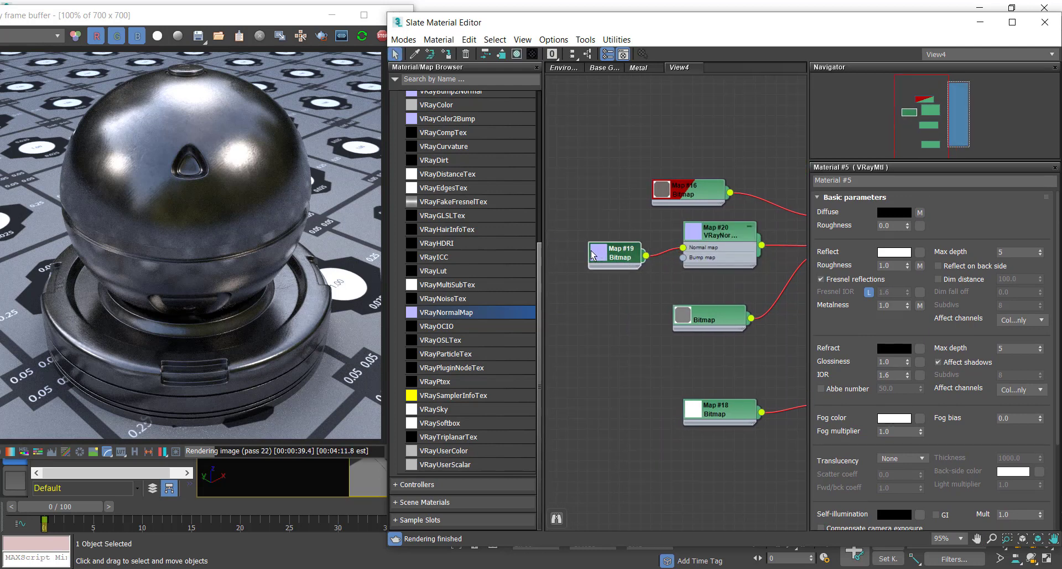
middle_click_drag(627, 264, 610, 271)
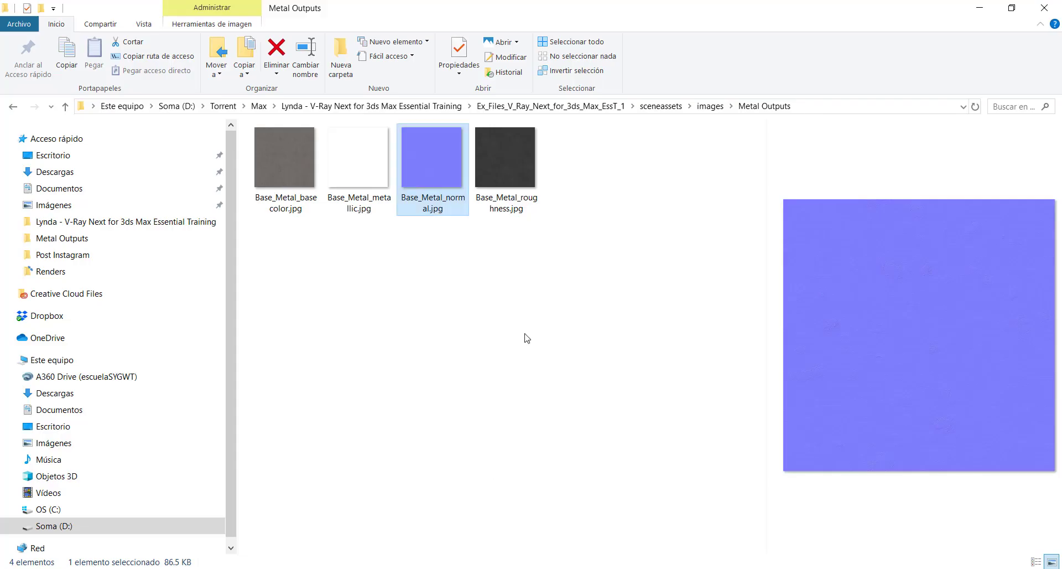
Step: Preview Base_Metal_normal.jpg and Base_Metal_roughness.jpg in the Metal Outputs folder
left_click(381, 210)
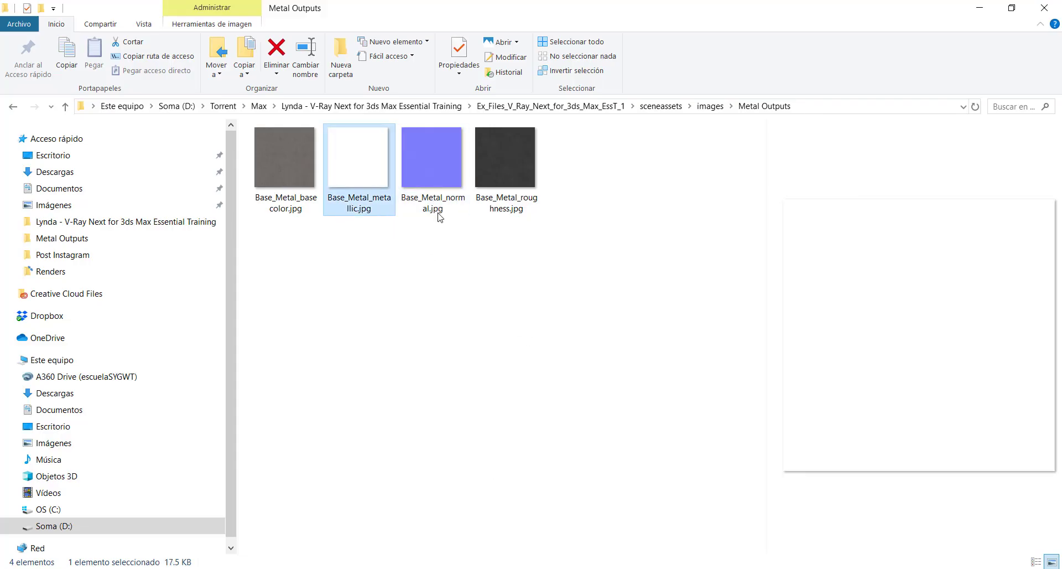
left_click(439, 215)
key("Right")
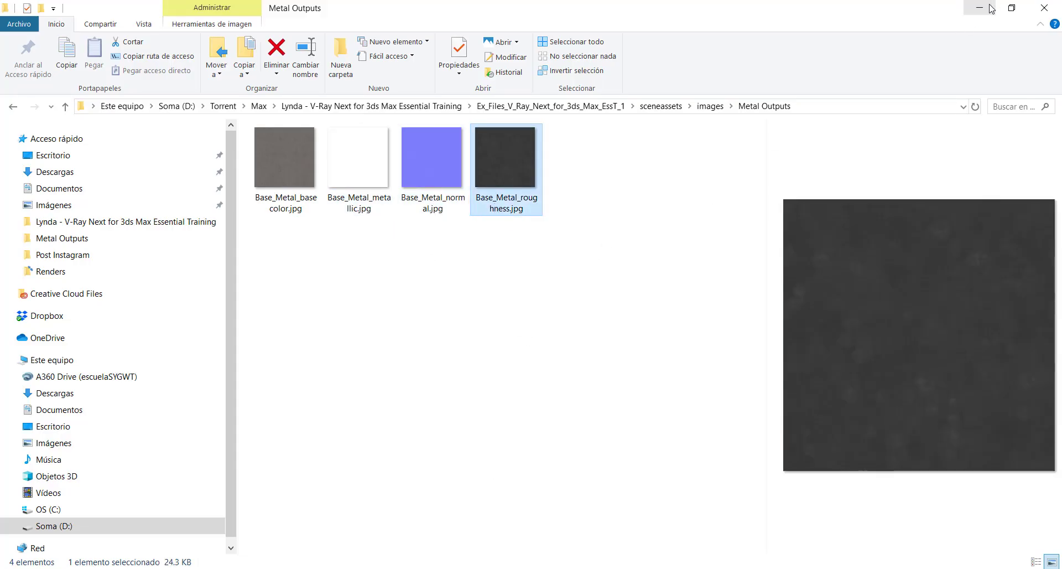
left_click(990, 7)
middle_click_drag(618, 333, 614, 315)
Step: Add a VRayHDRI map node, Map #21, to the node view
scroll(489, 321, "up", 4)
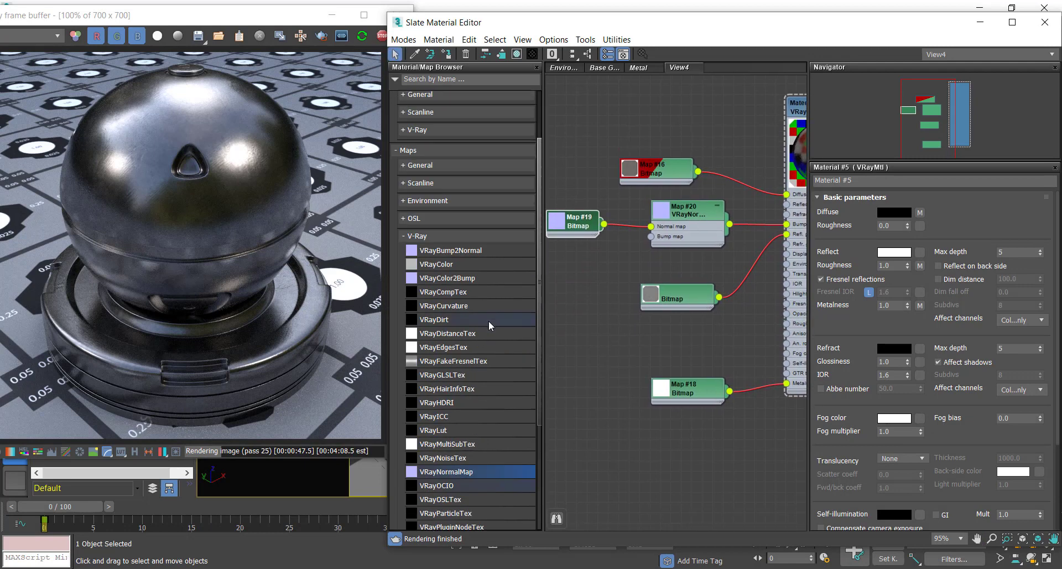
scroll(490, 321, "down", 3)
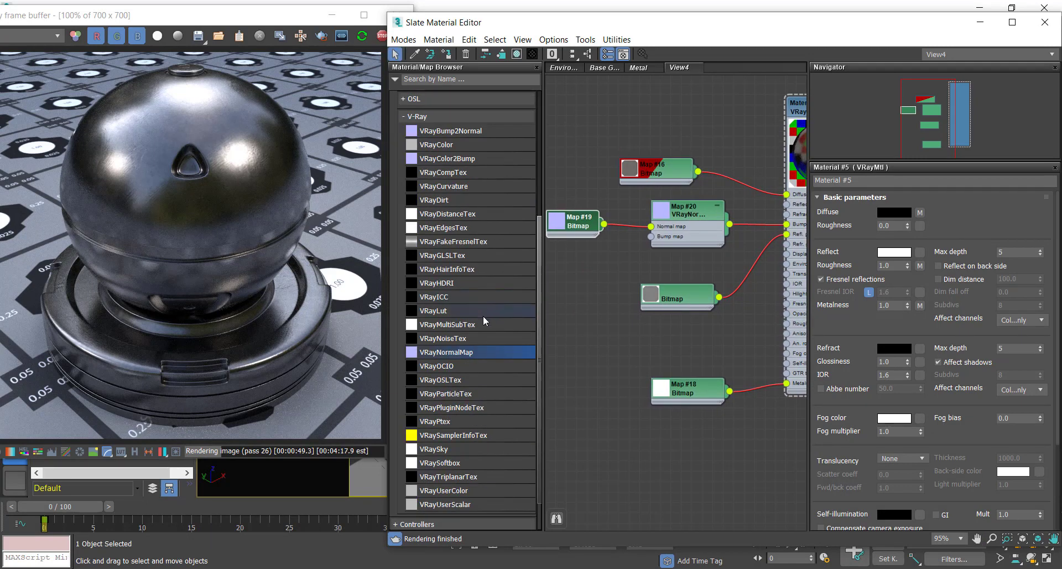
scroll(482, 397, "down", 1)
scroll(479, 388, "up", 4)
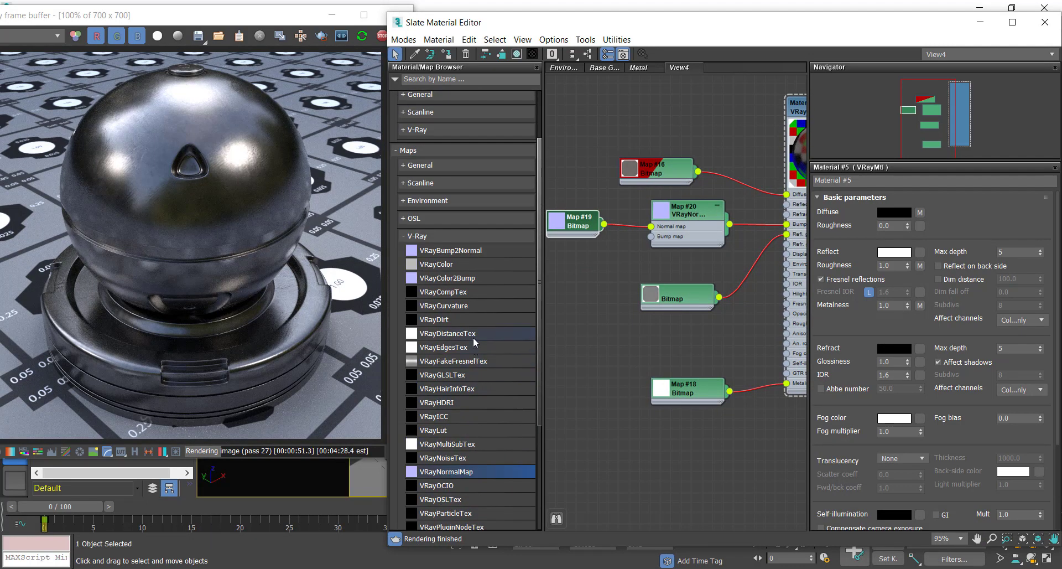
left_click(459, 403)
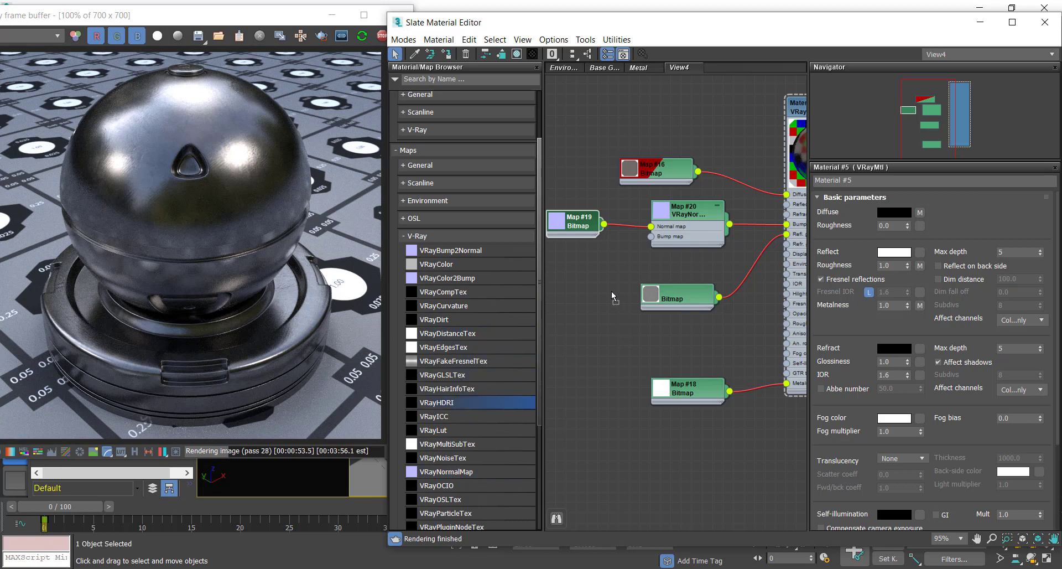
left_click_drag(612, 291, 602, 285)
Step: Open Map #21's parameters and drag the roughness image toward it
scroll(632, 327, "up", 2)
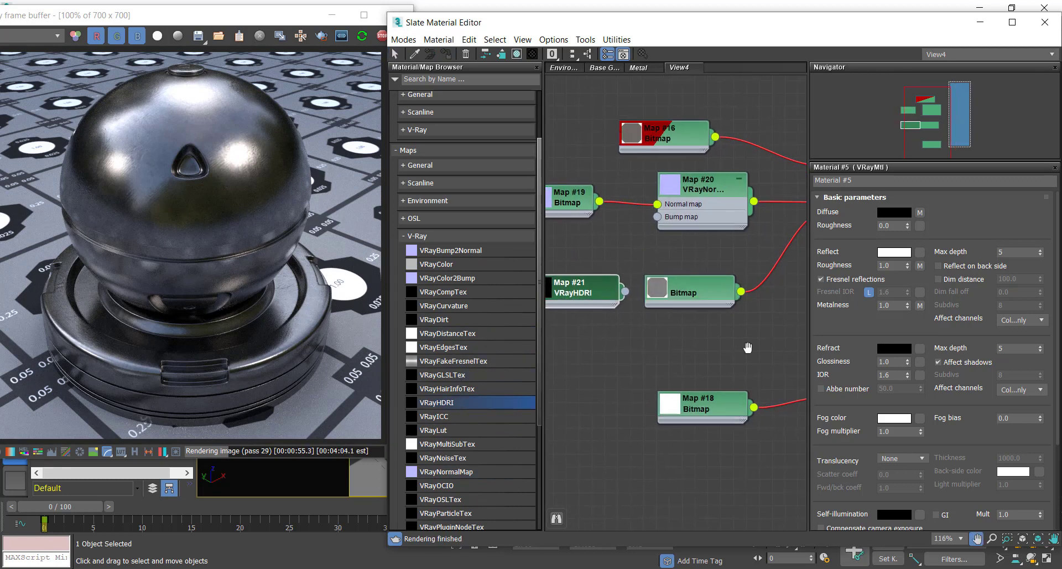
scroll(748, 347, "up", 1)
scroll(708, 337, "down", 2)
scroll(639, 323, "down", 1)
scroll(689, 312, "up", 1)
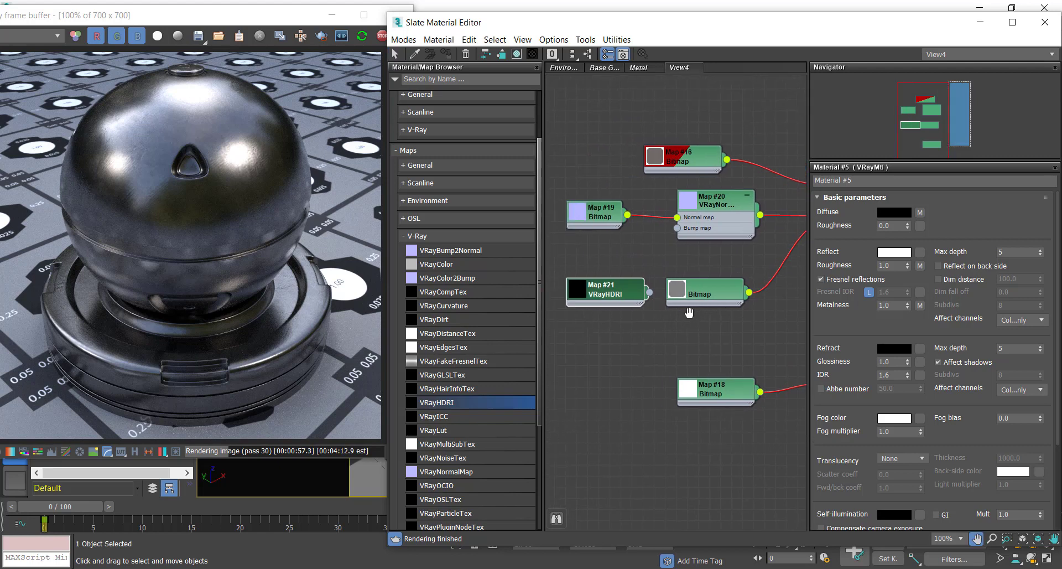
mouse_move(689, 313)
middle_mouse_down()
mouse_move(697, 309)
mouse_move(631, 308)
mouse_move(713, 311)
middle_mouse_up()
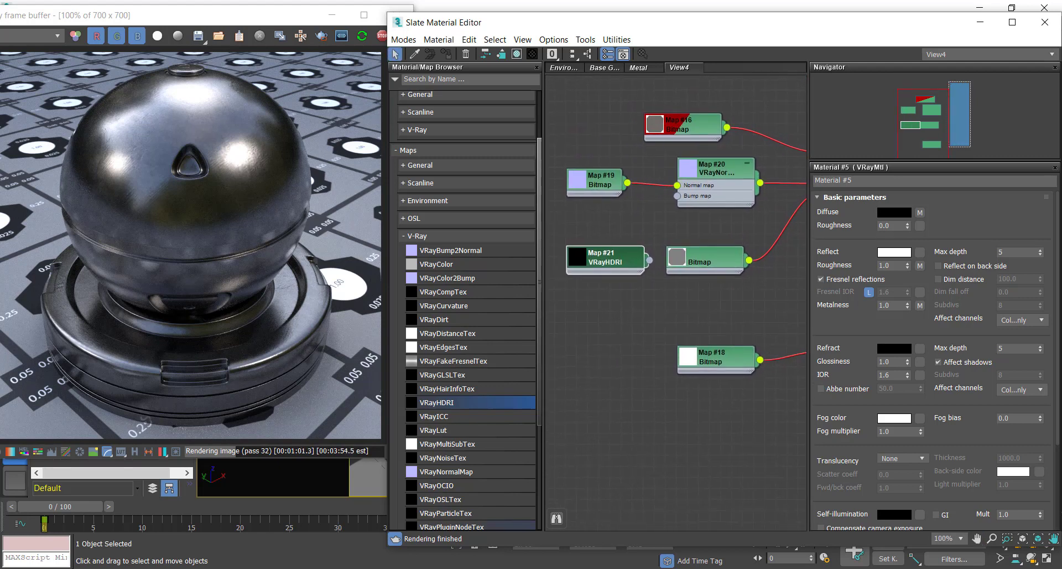
double_click(613, 267)
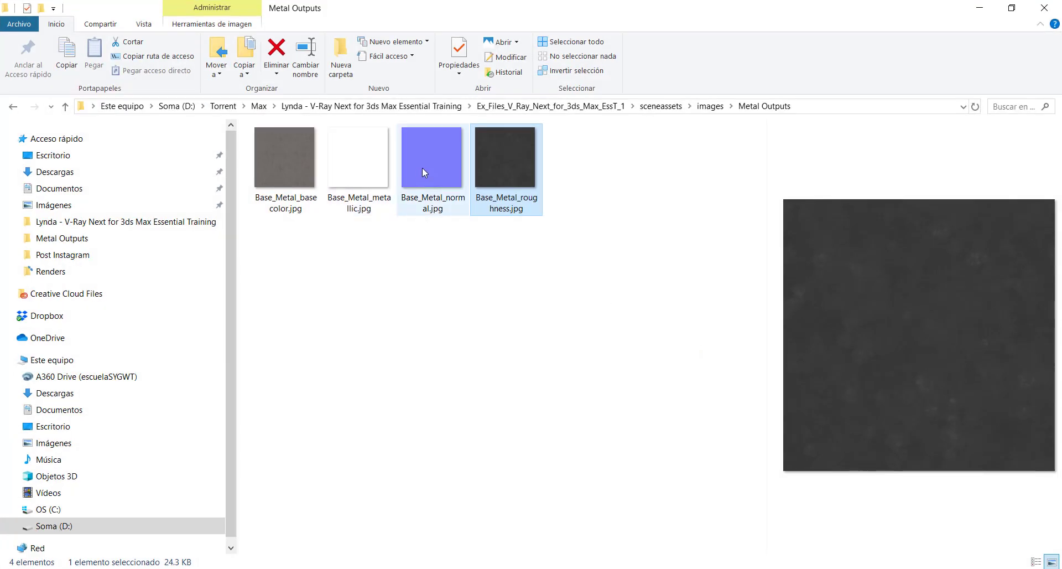
left_click_drag(513, 190, 613, 248)
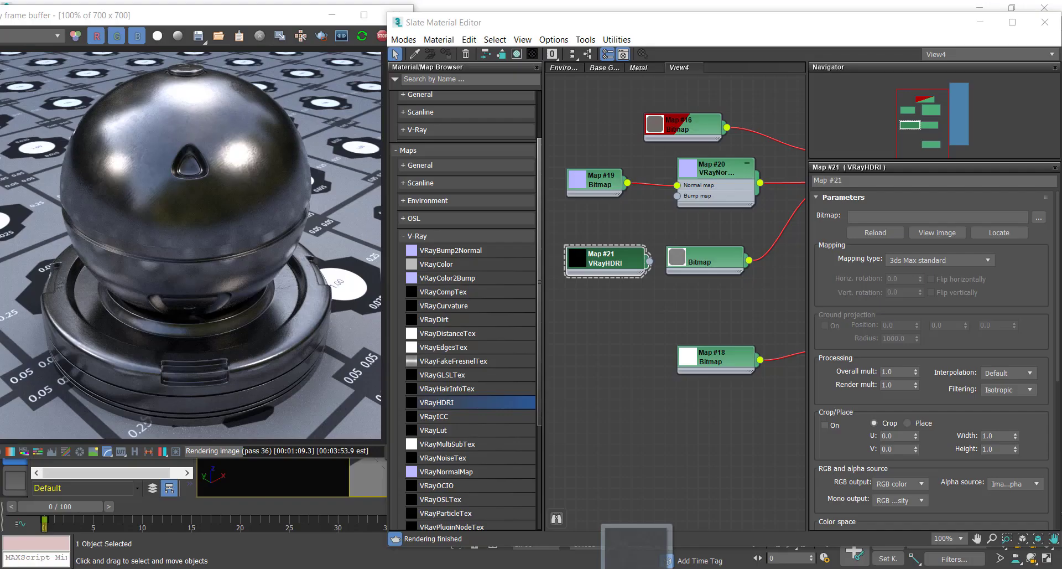
Step: Load the roughness image into Map #21 and wire it to Material #5's Refl. gloss
left_click_drag(875, 220, 880, 217)
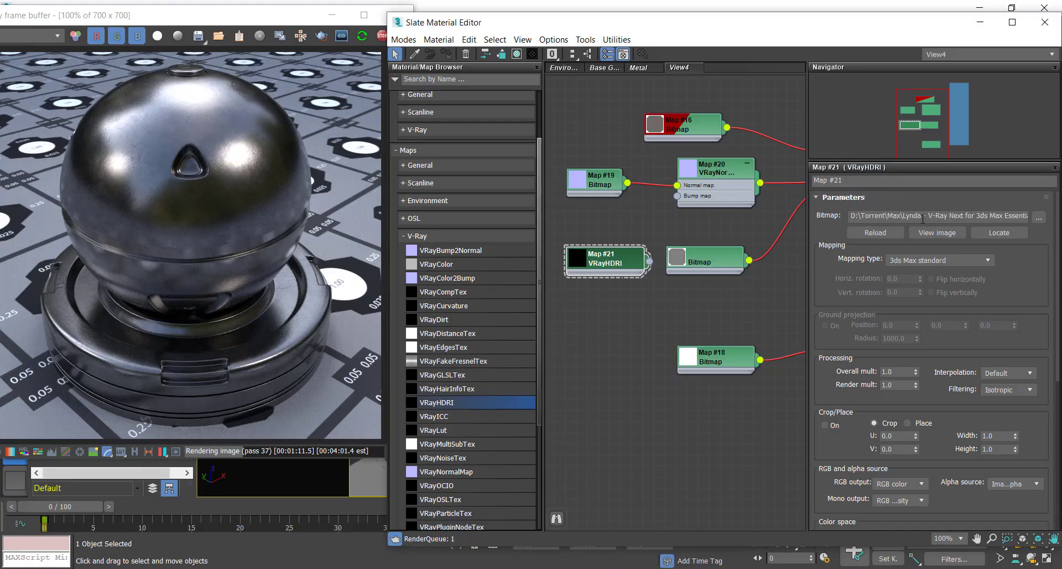
mouse_move(668, 291)
middle_mouse_down()
mouse_move(626, 351)
mouse_move(638, 335)
mouse_move(595, 289)
middle_mouse_up()
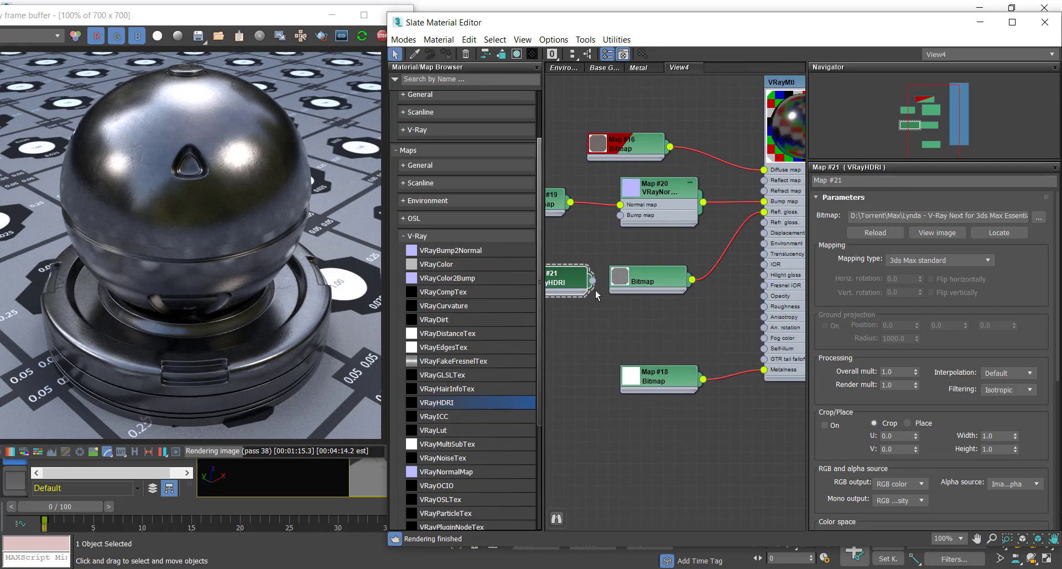
left_click_drag(761, 222, 764, 213)
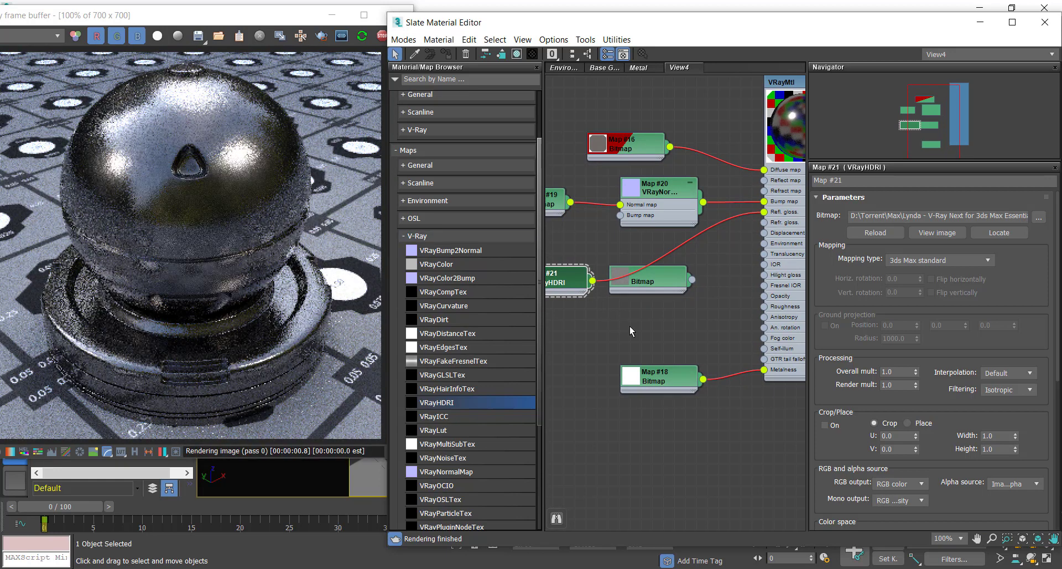
scroll(629, 326, "down", 2)
middle_click_drag(646, 315, 689, 321)
scroll(691, 321, "up", 2)
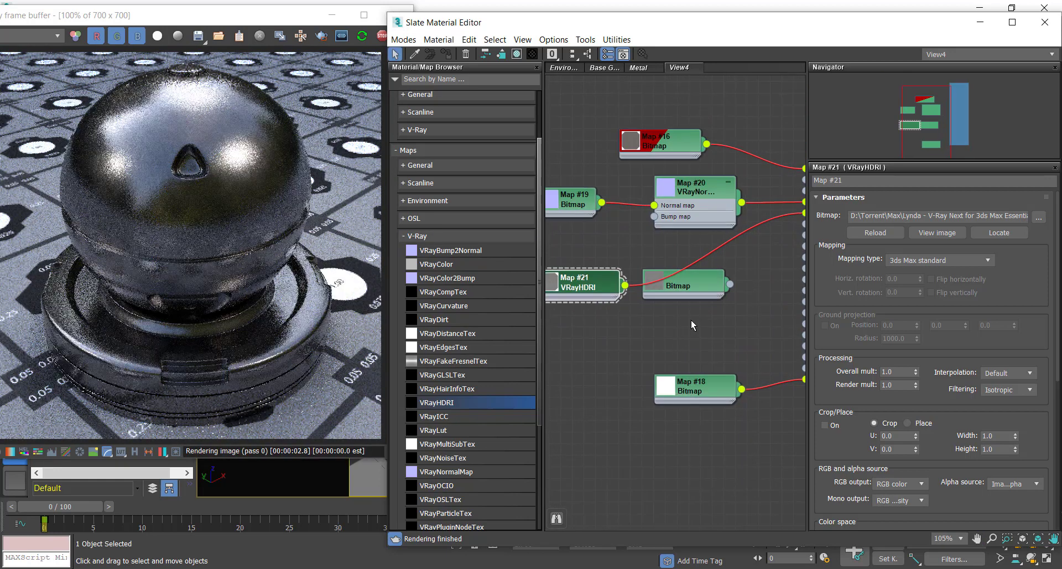
mouse_move(566, 293)
left_mouse_down()
mouse_move(576, 332)
mouse_move(578, 286)
left_mouse_up()
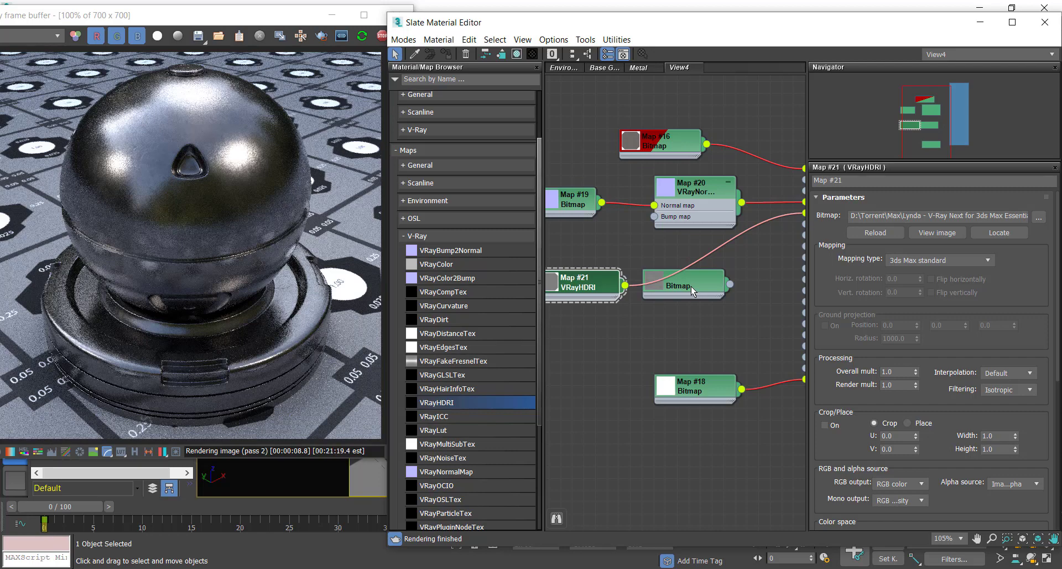
Step: Set the basecolor bitmap's Tiling U and V to 2.0
left_click(663, 142)
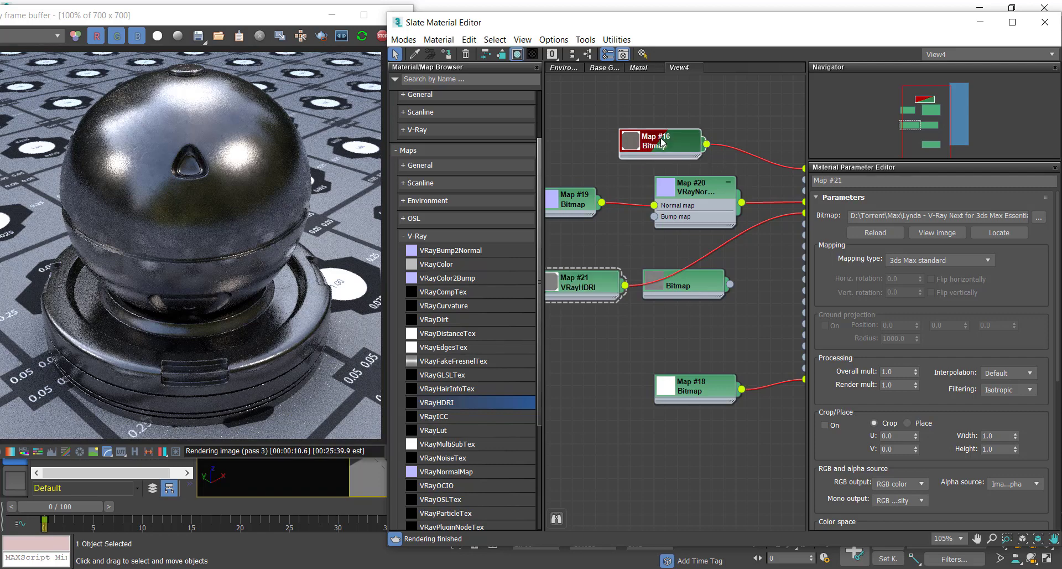
double_click(918, 263)
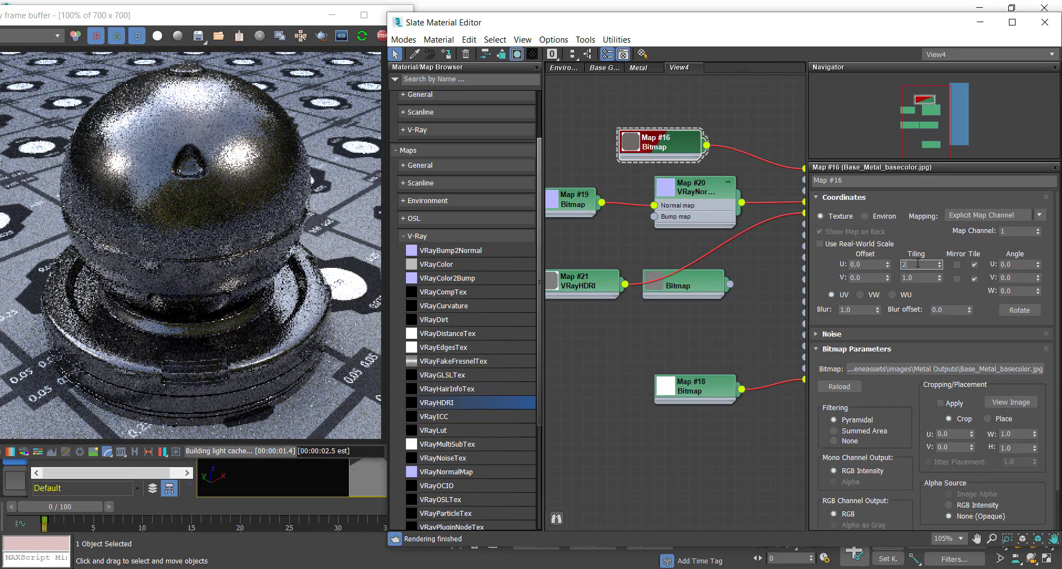
type("2")
key("Return")
double_click(918, 277)
type("2")
key("Return")
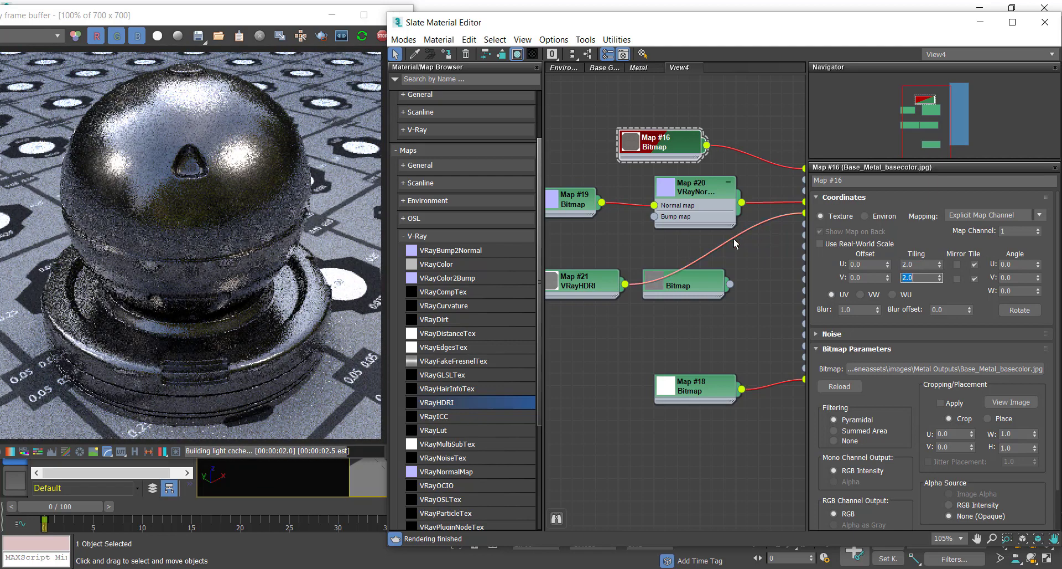
Step: Set the normal map bitmap's Tiling U and V to 2.0
left_click(574, 201)
double_click(932, 263)
type("2")
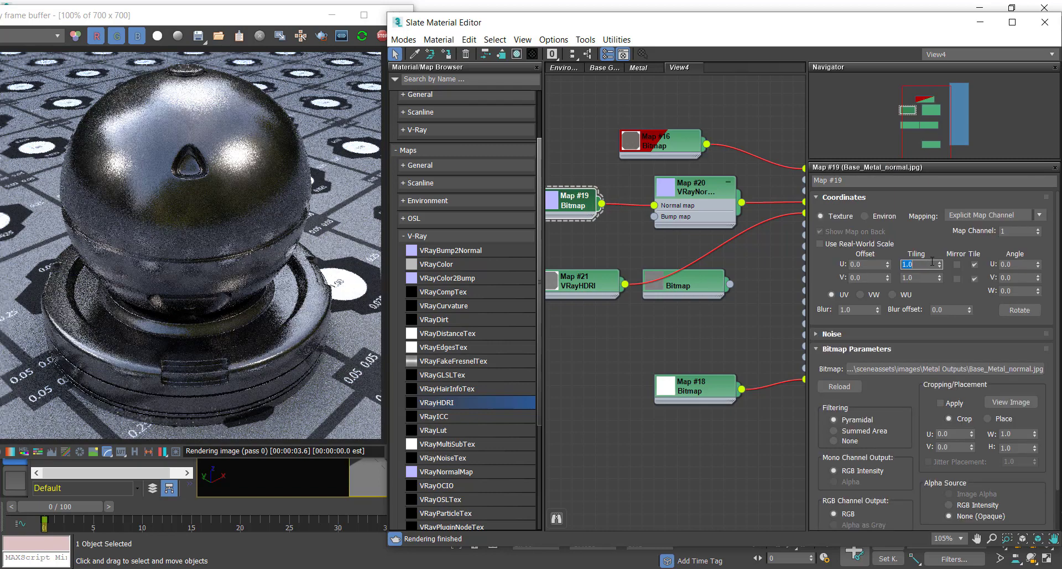
key("Tab")
type("2")
key("Return")
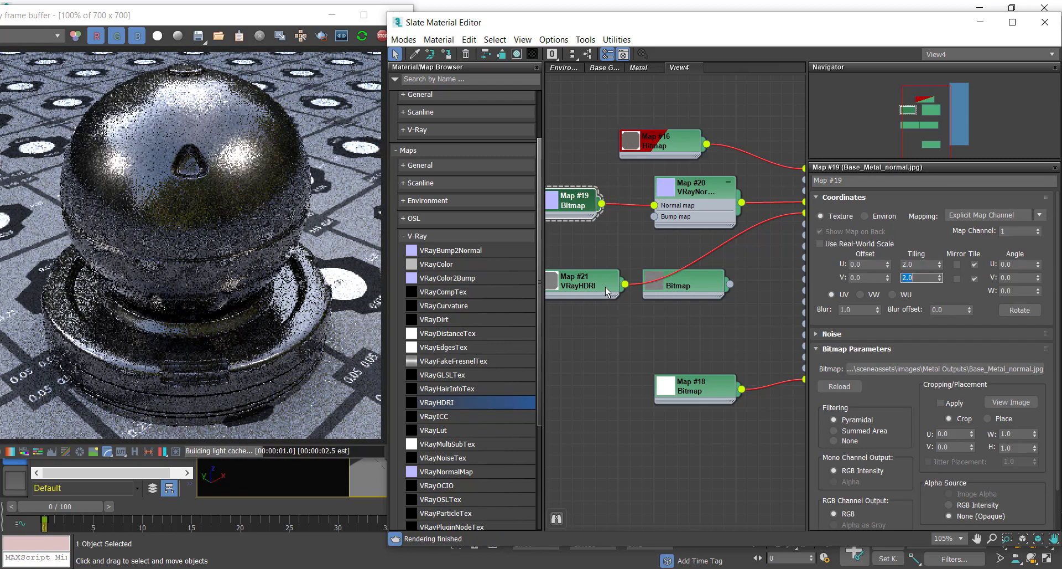
Step: Reconnect the roughness Bitmap to Material #5's Refl. gloss input
left_click(603, 287)
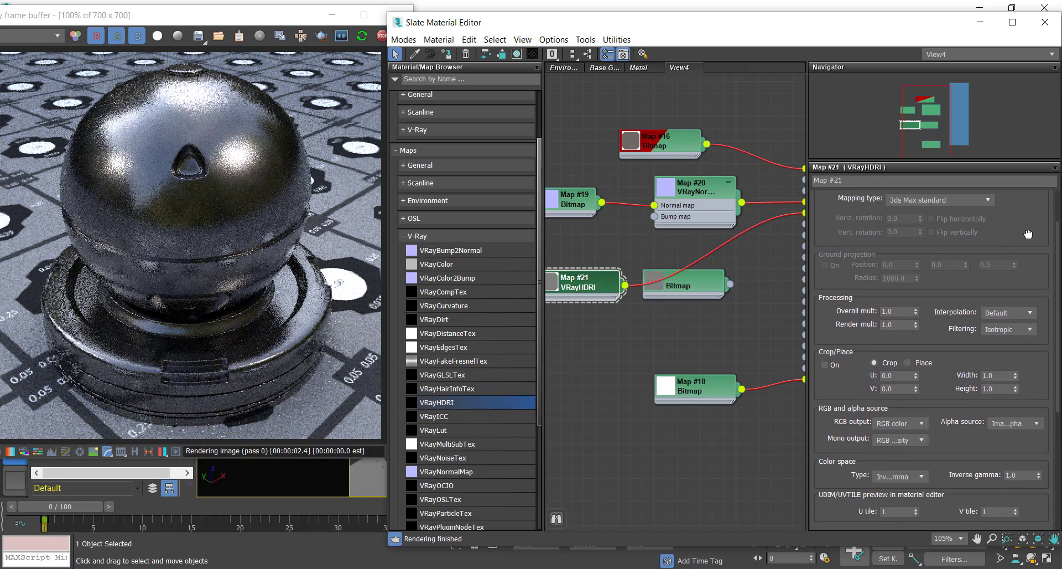
scroll(1025, 199, "down", 5)
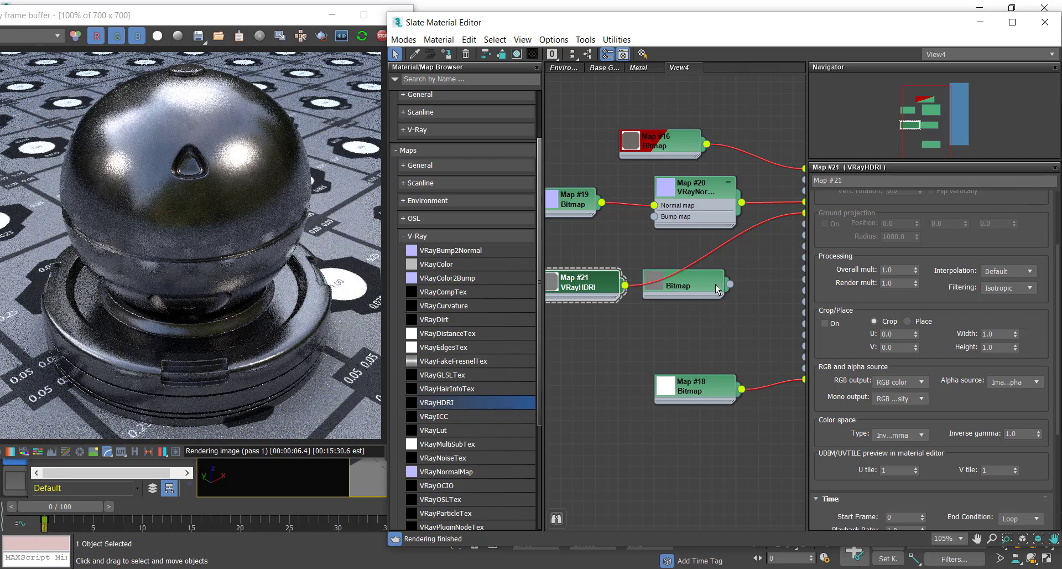
middle_click_drag(734, 289, 701, 296)
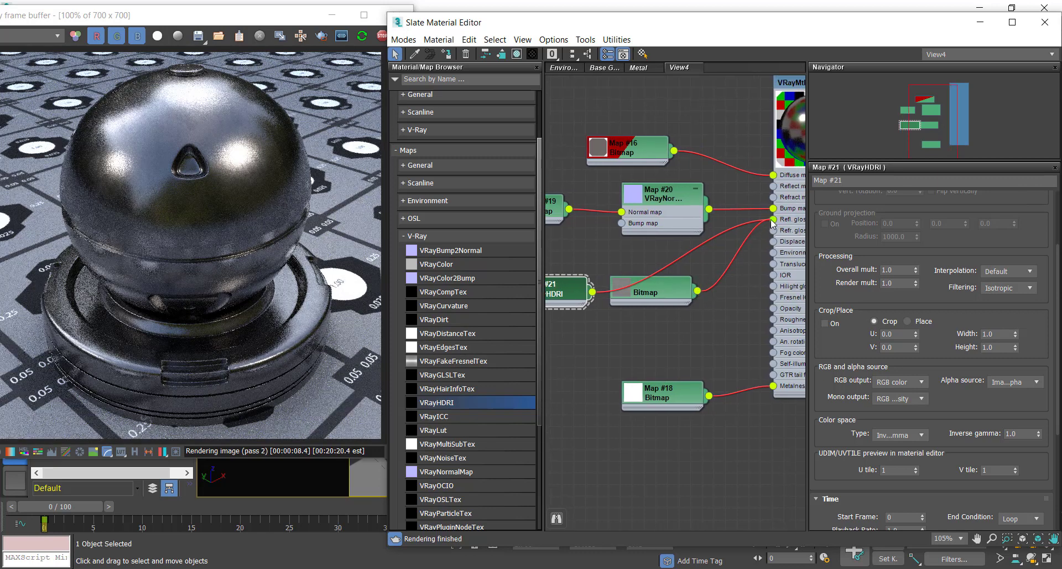
left_click_drag(773, 223, 749, 254)
Step: Set the roughness bitmap (Map #17) Tiling U and V to 2.0
left_click(647, 292)
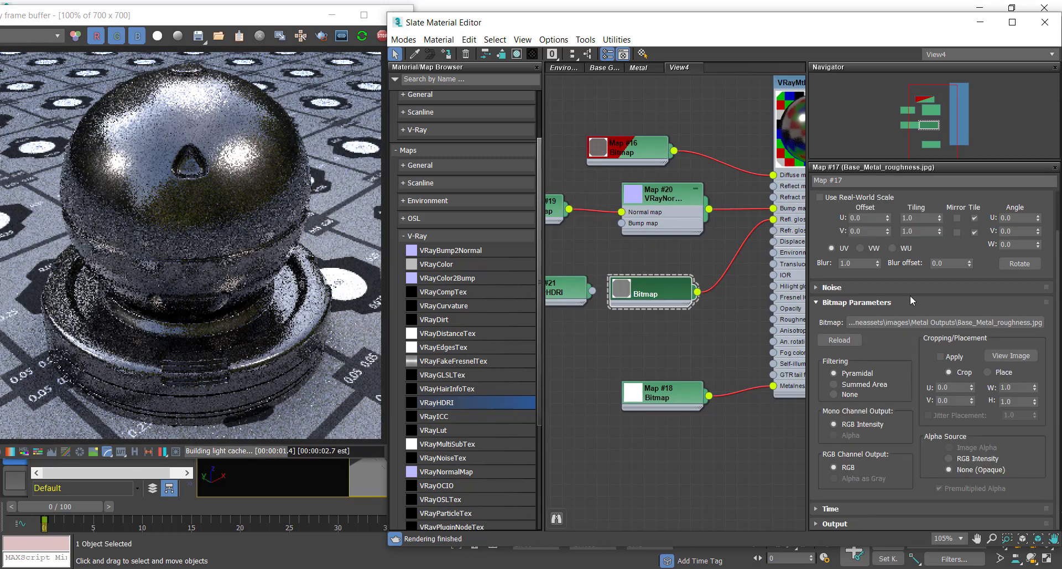
type("2")
key("Tab")
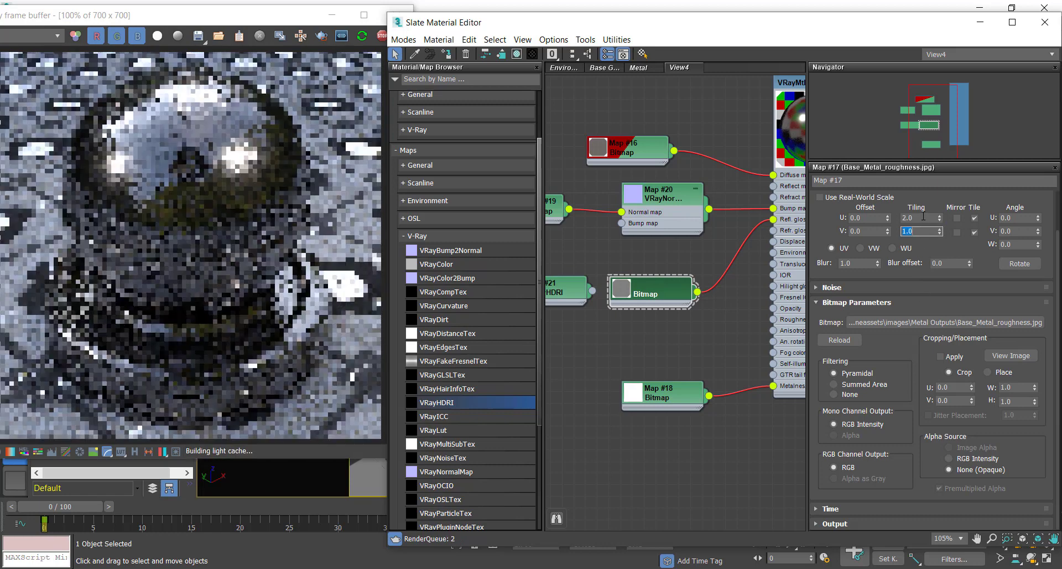
type("2")
key("Return")
scroll(698, 298, "down", 1)
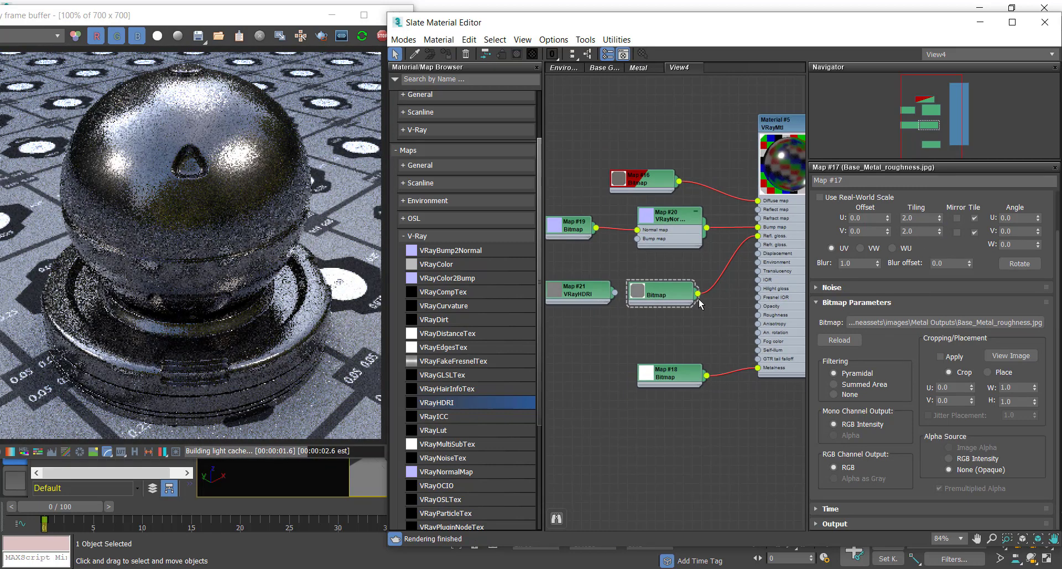
scroll(705, 337, "down", 1)
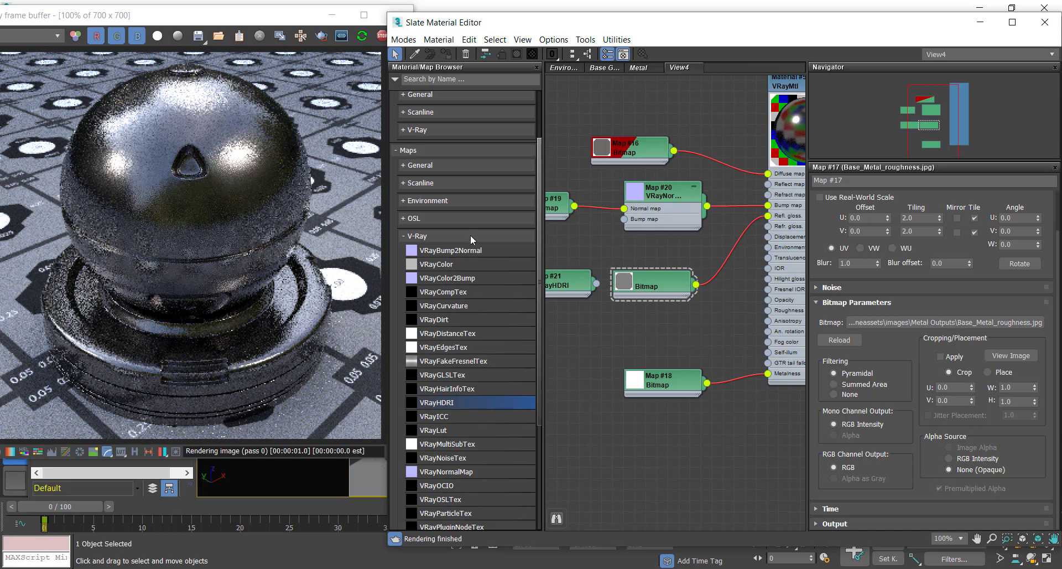
Step: Open Material #5's VRayMtl parameters and check that Reflect roughness and Metalness are 1.0
middle_click_drag(734, 116, 658, 142)
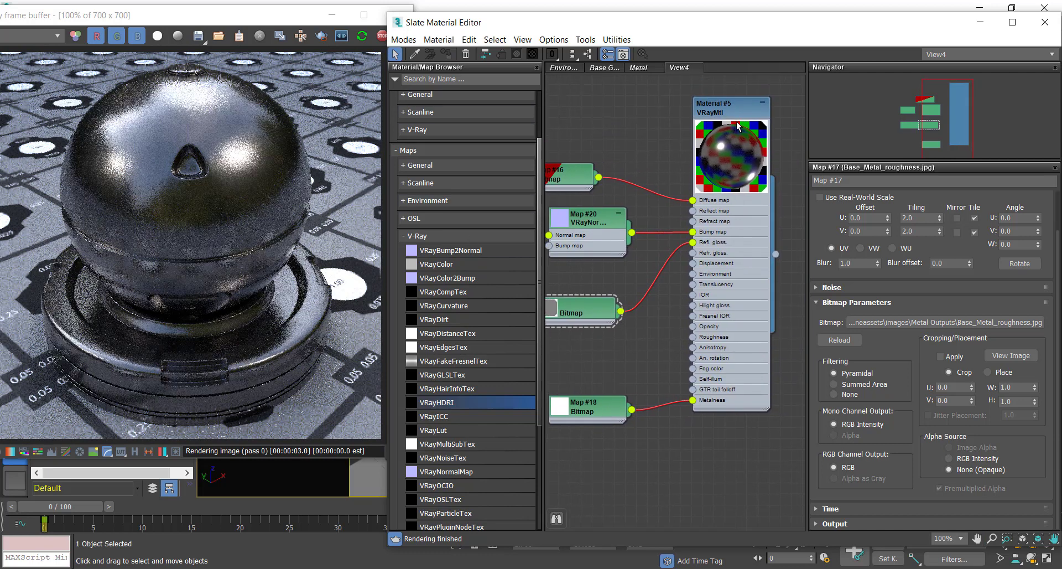
double_click(761, 301)
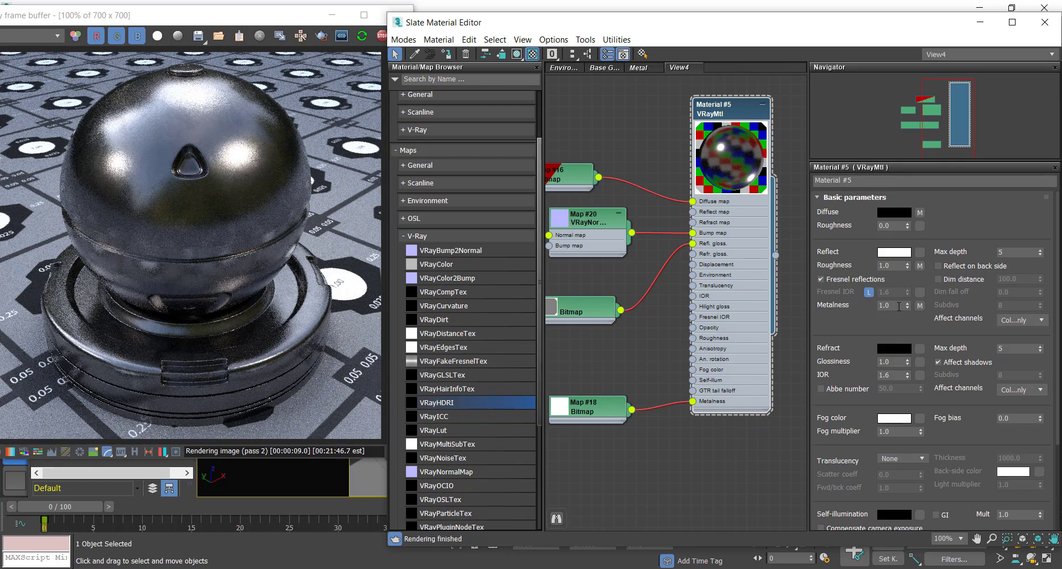
left_click(899, 305)
scroll(877, 391, "down", 5)
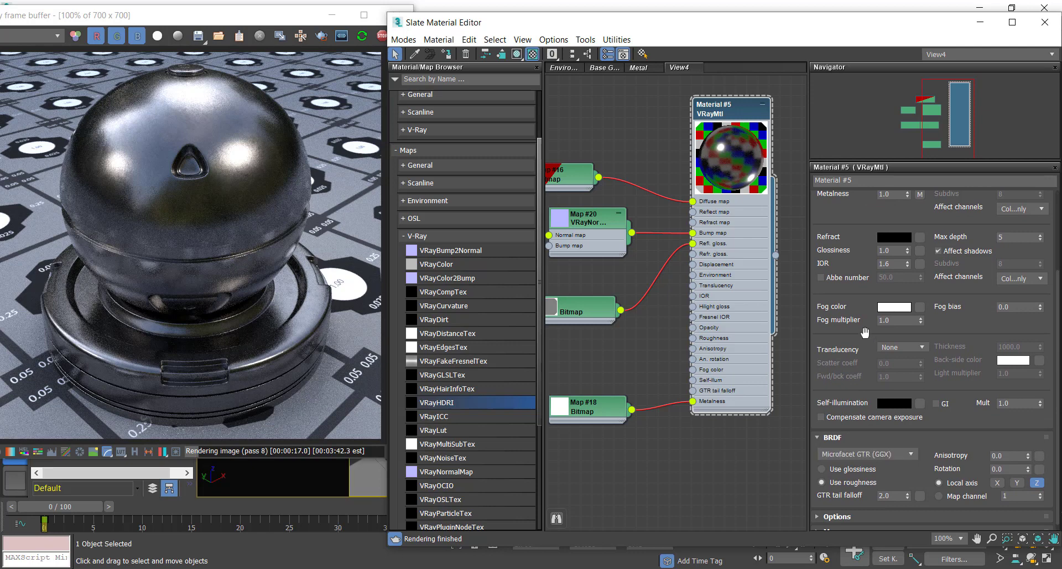
scroll(872, 246, "up", 5)
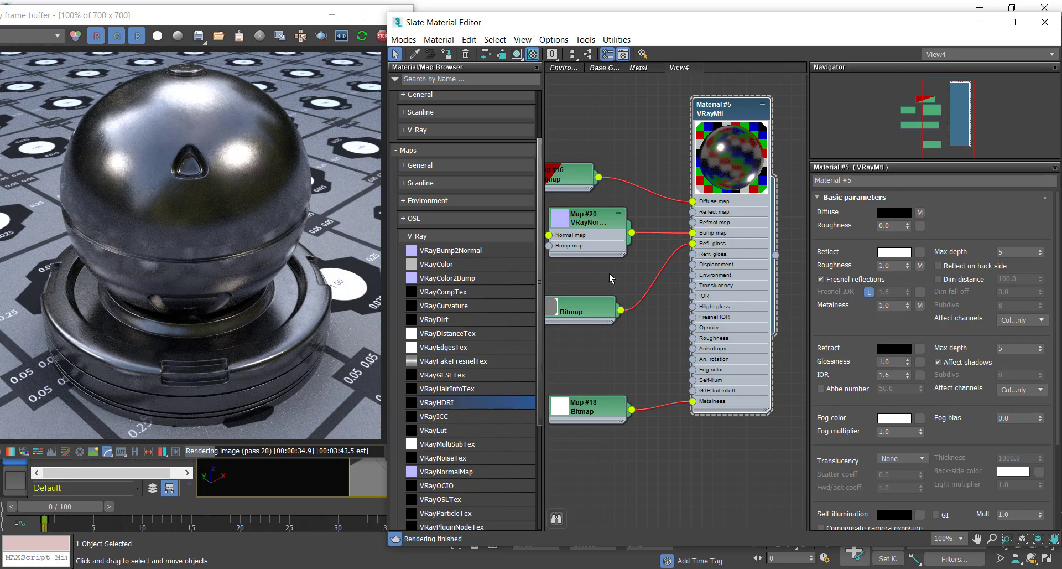
scroll(609, 274, "down", 1)
Step: Rearrange the node graph, material editor and frame buffer windows to reveal the main window
middle_click_drag(609, 273, 672, 286)
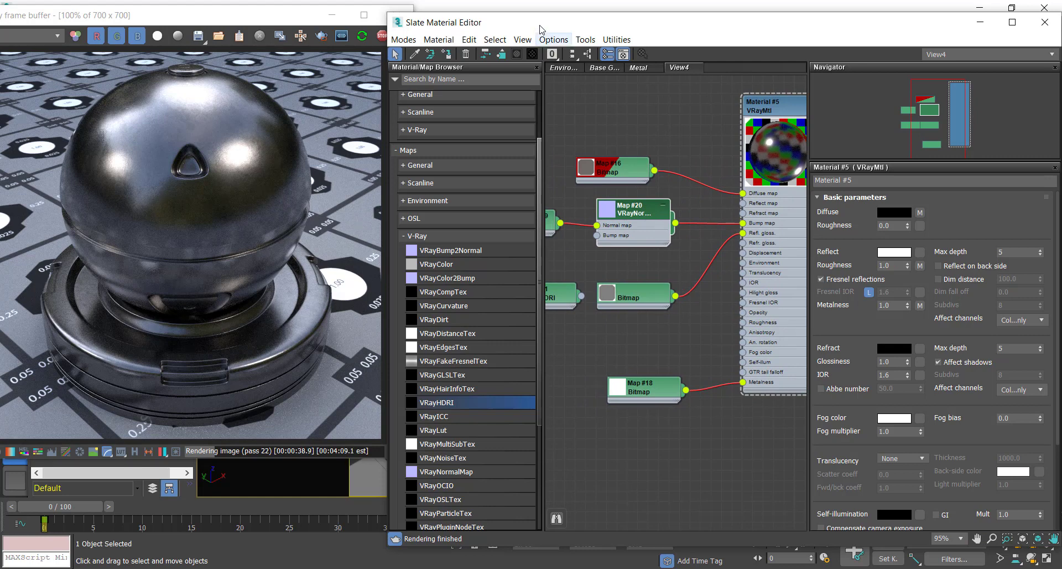
left_click_drag(541, 29, 540, 21)
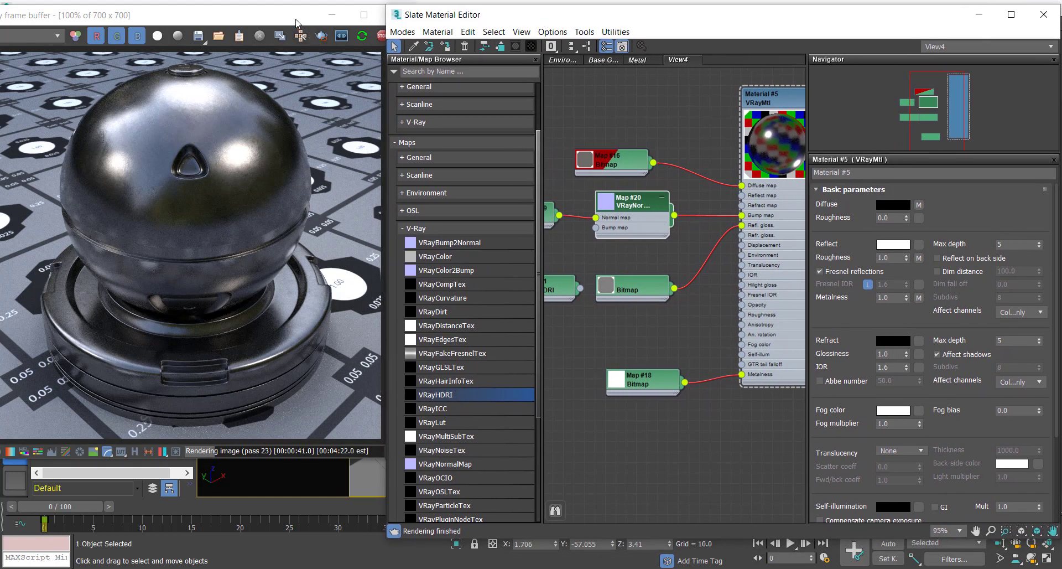
left_click_drag(296, 23, 265, 45)
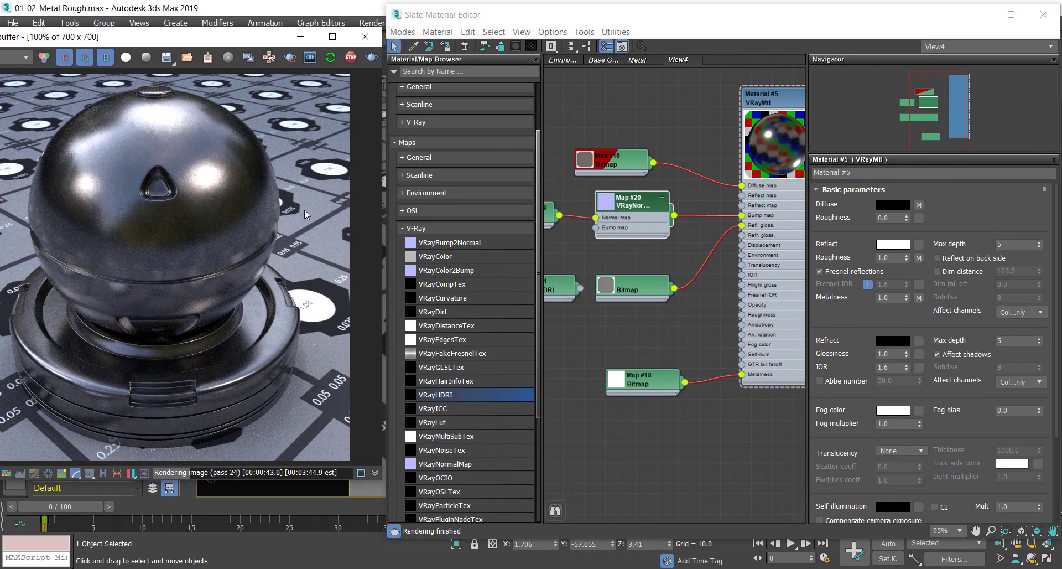